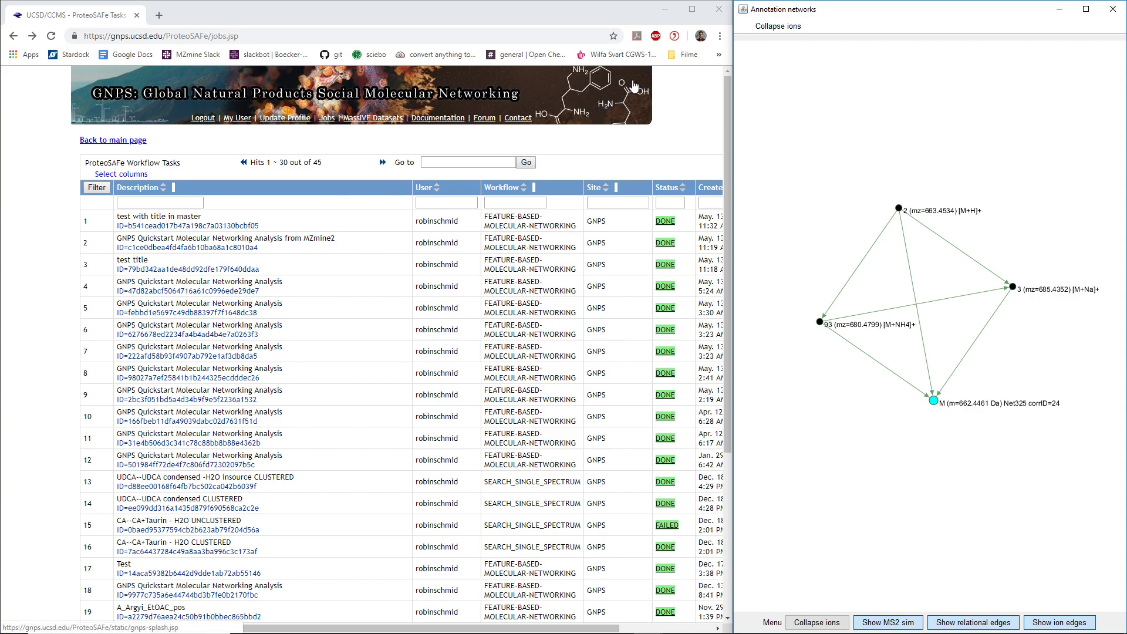
# Open the list of workflow jobs on the GNPS website
pyautogui.click(326, 118)
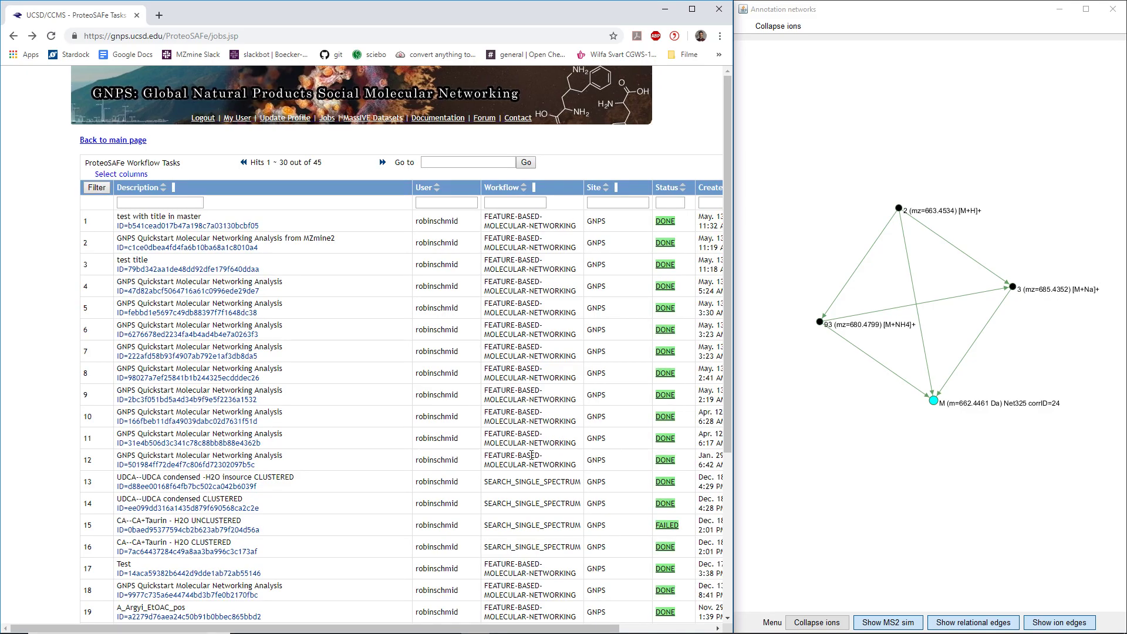
pyautogui.click(664, 417)
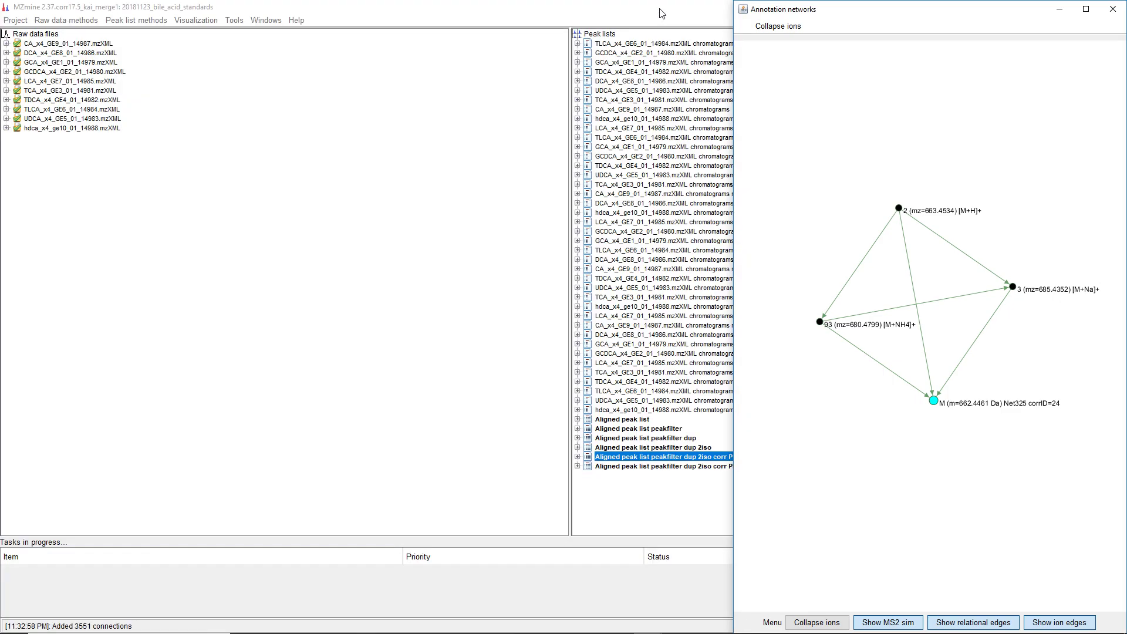
# Switch to the MZmine main window and widen the peak lists area so the full list names fit
pyautogui.click(665, 9)
pyautogui.moveTo(570, 205); pyautogui.dragTo(304, 204)
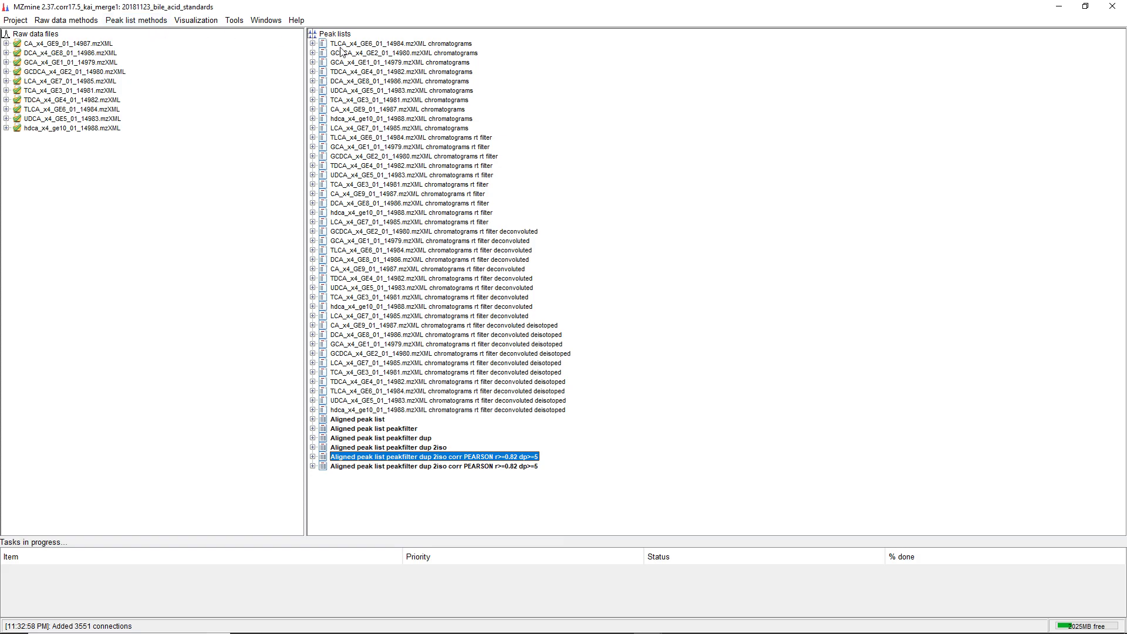
# Import the GNPS results file FEATURE-BASED-MOLECULAR-NETWORKING-2bc3f051-download_cytoscape_data-main.graphml into the peak list "Aligned peak list peakfilter dup 2iso"
pyautogui.click(377, 450)
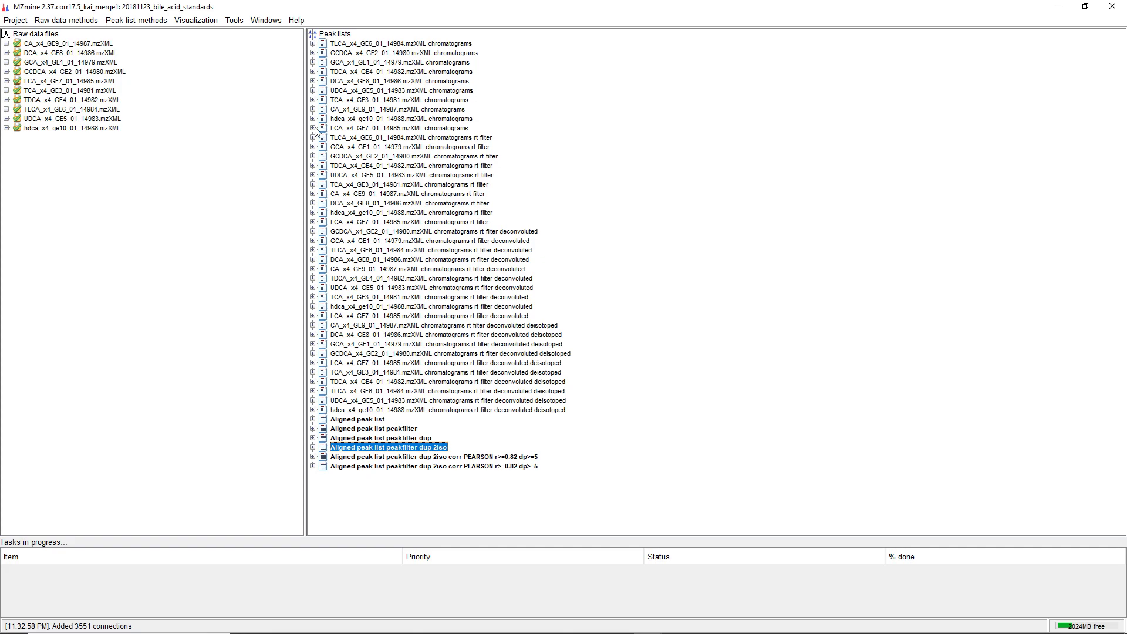
pyautogui.click(156, 21)
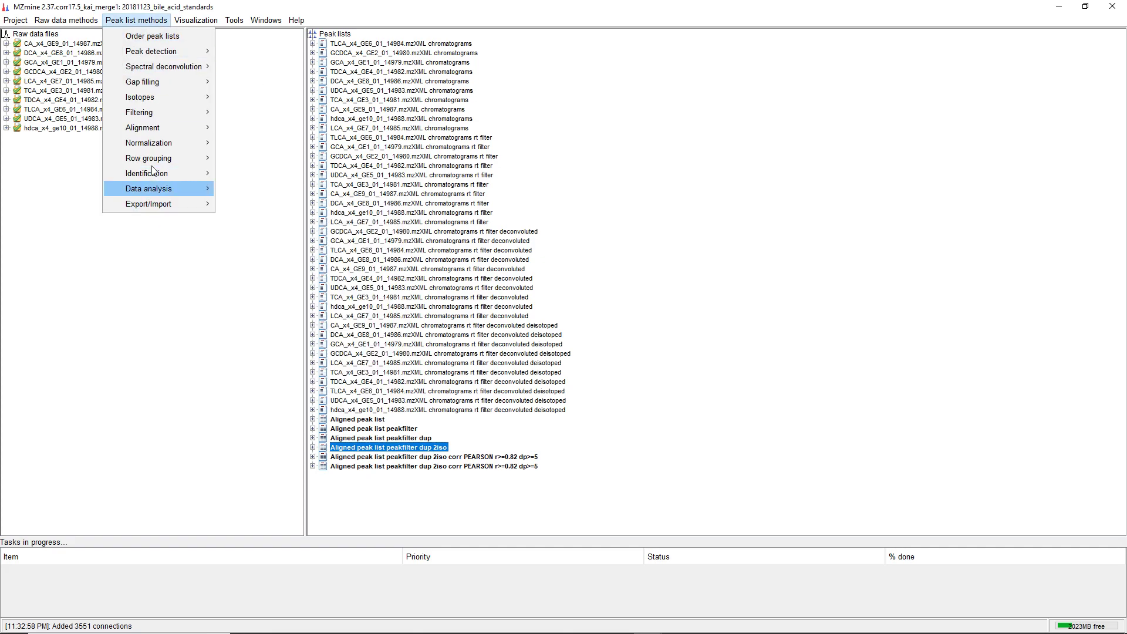
pyautogui.moveTo(153, 170)
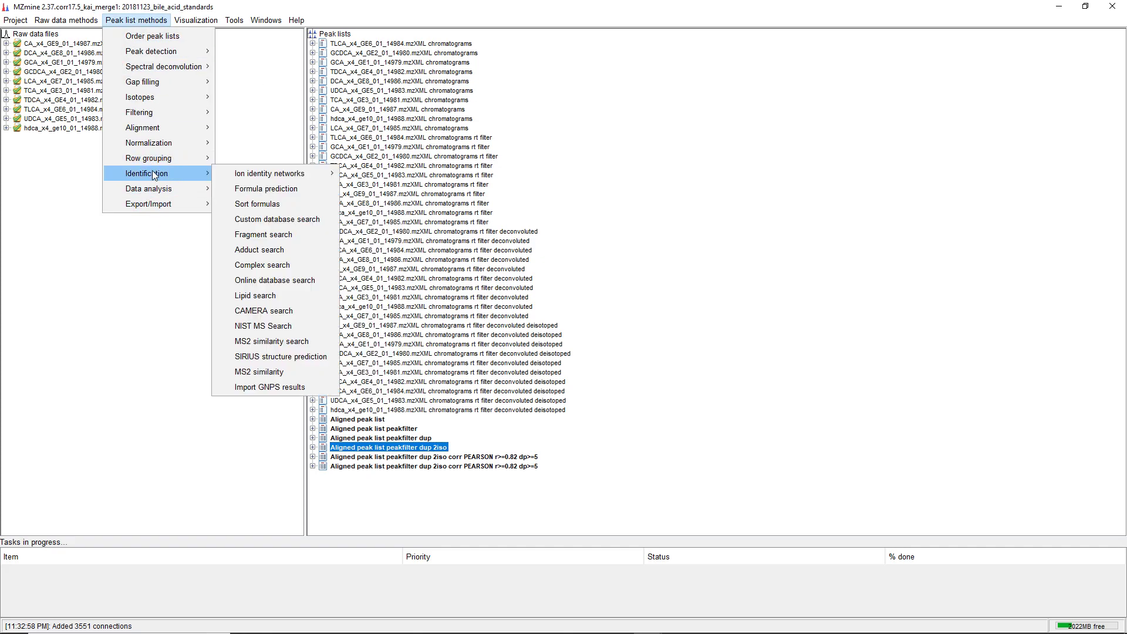
pyautogui.click(254, 390)
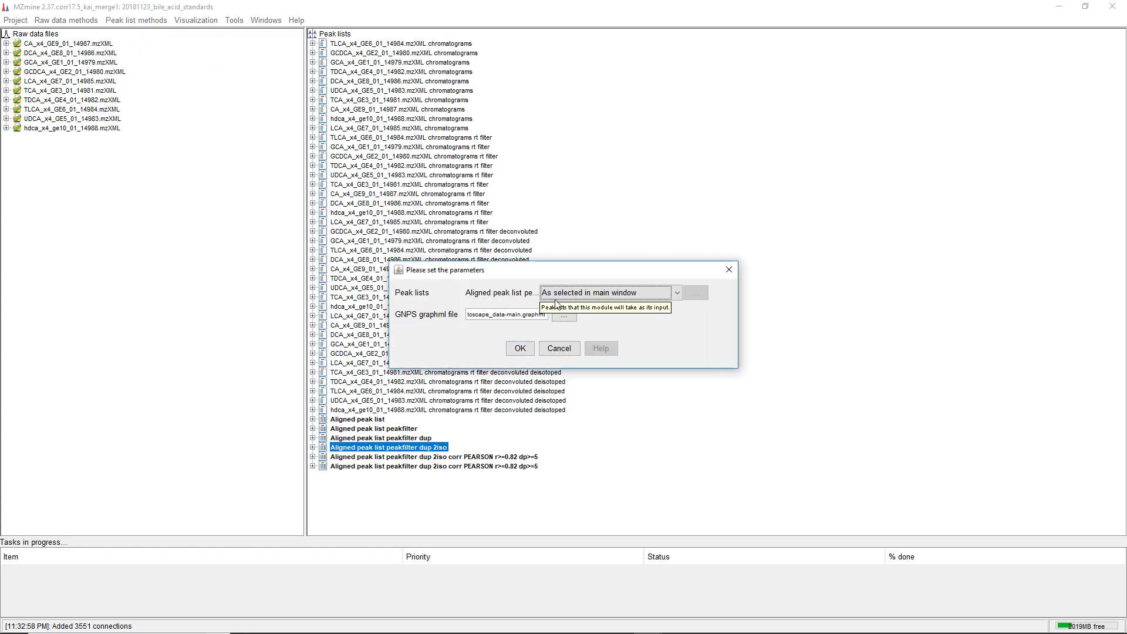
pyautogui.click(565, 317)
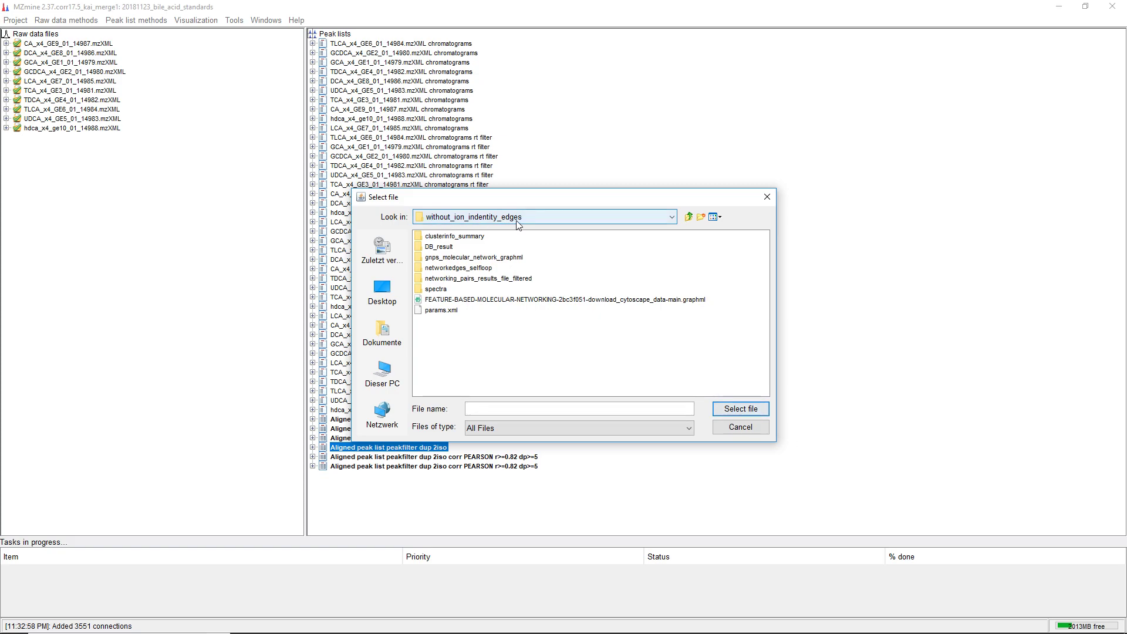
pyautogui.click(481, 300)
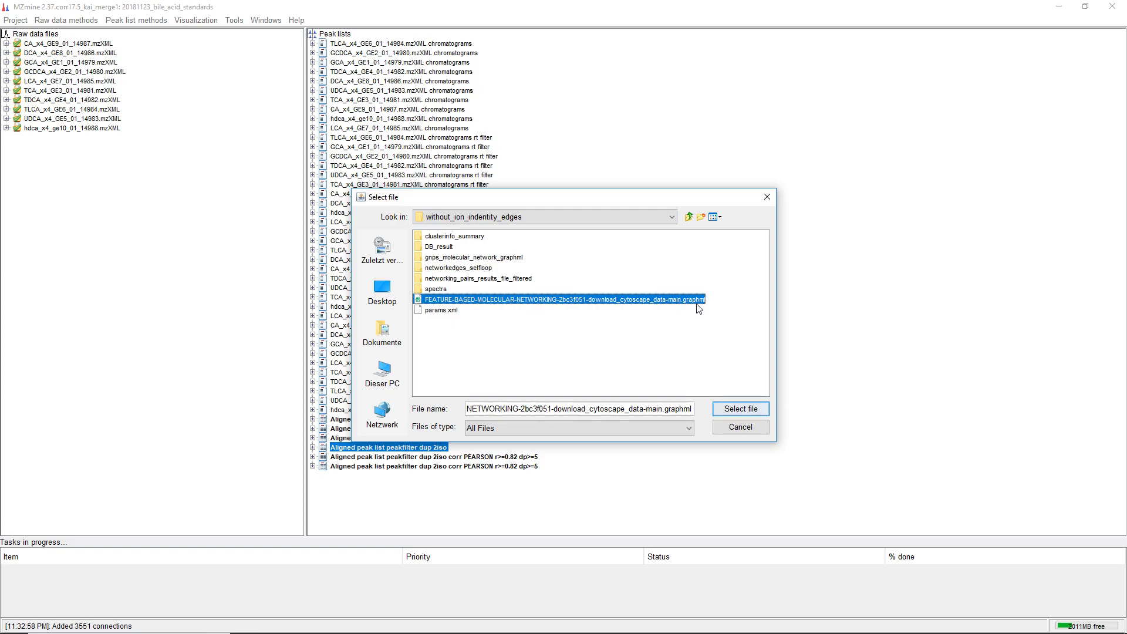
pyautogui.click(740, 408)
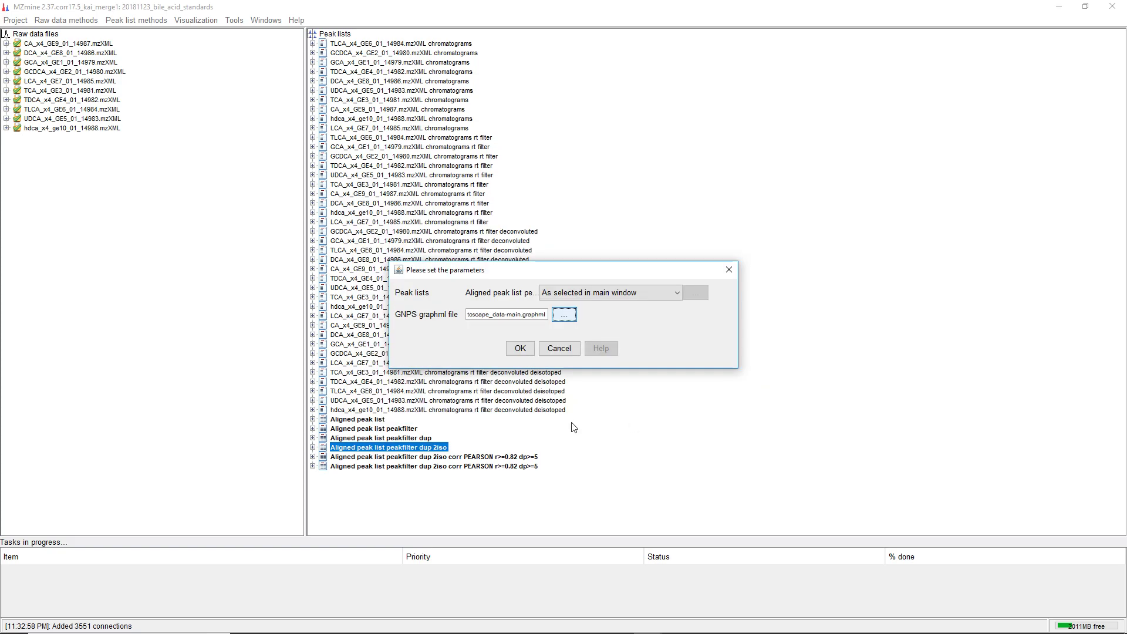
pyautogui.click(520, 349)
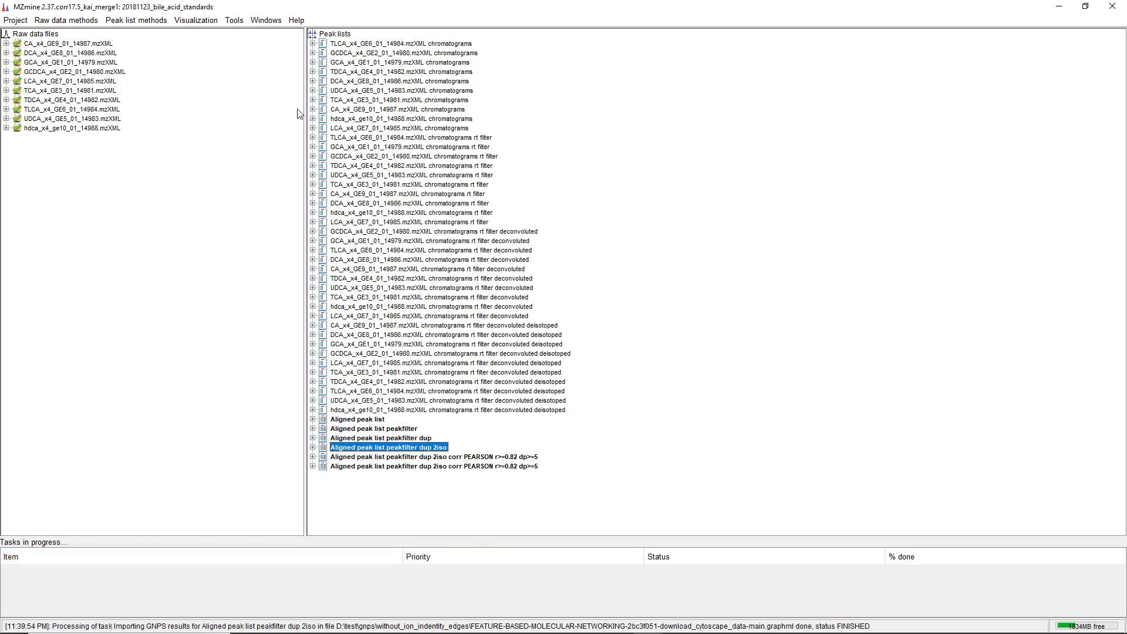
# Open the table of "Aligned peak list peakfilter dup 2iso", sort it by descending Identity and widen the Identity column
pyautogui.doubleClick(379, 452)
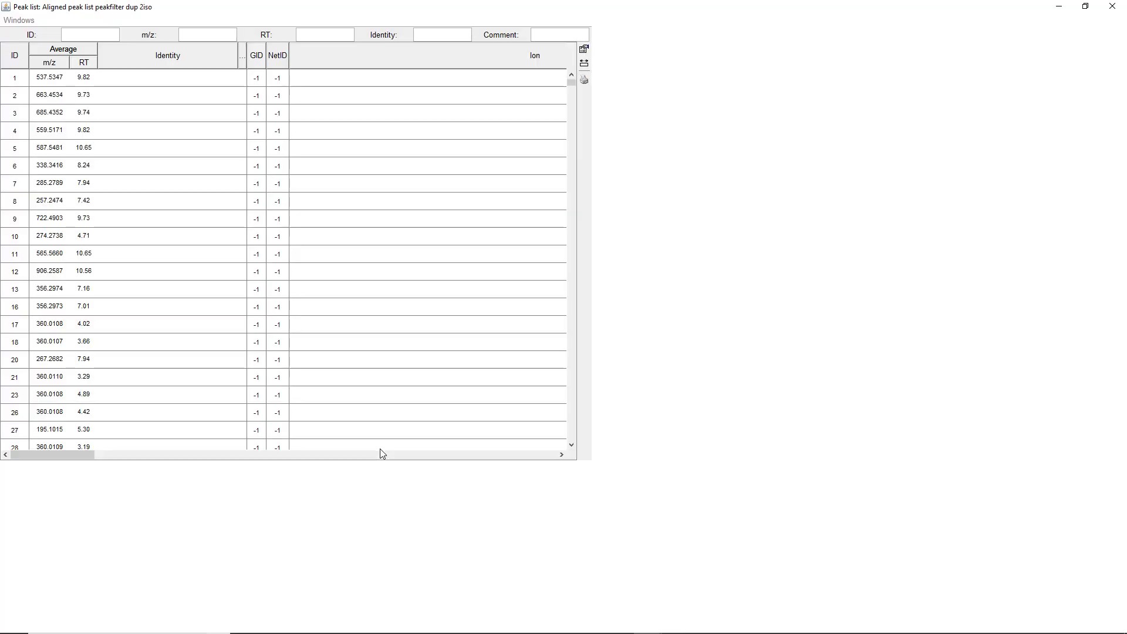
pyautogui.click(197, 59)
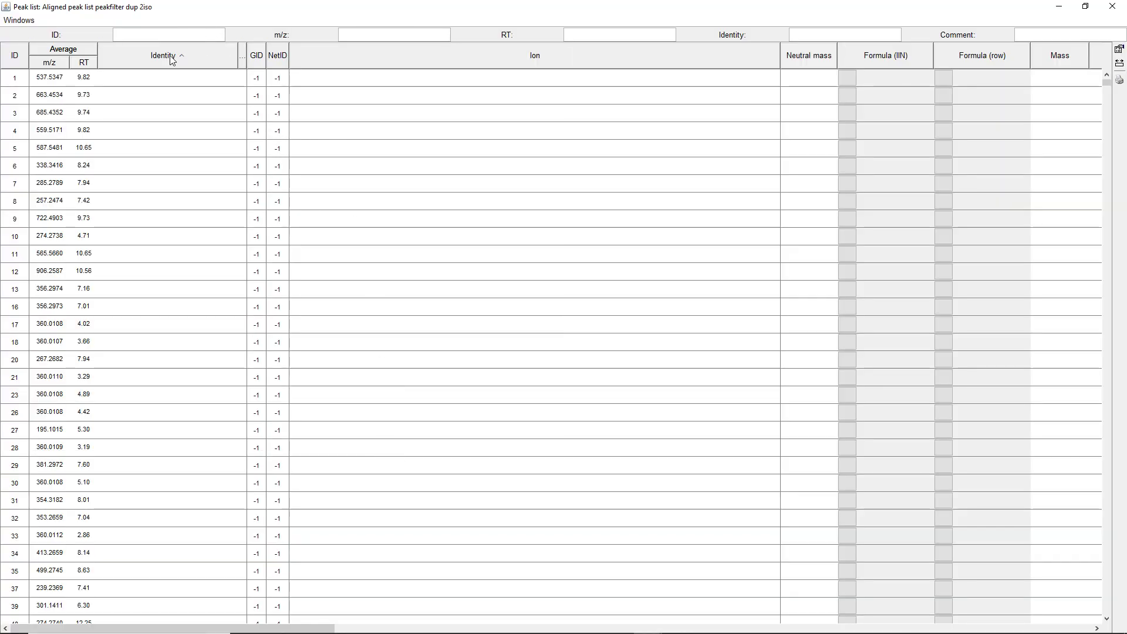
pyautogui.click(170, 60)
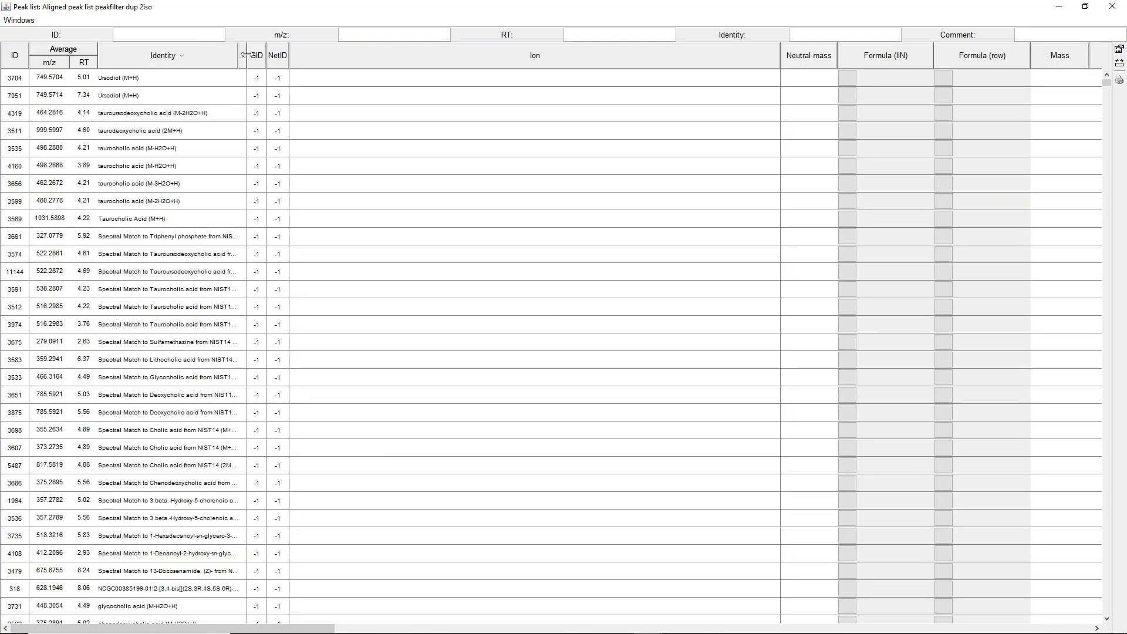
pyautogui.moveTo(240, 55); pyautogui.dragTo(328, 55)
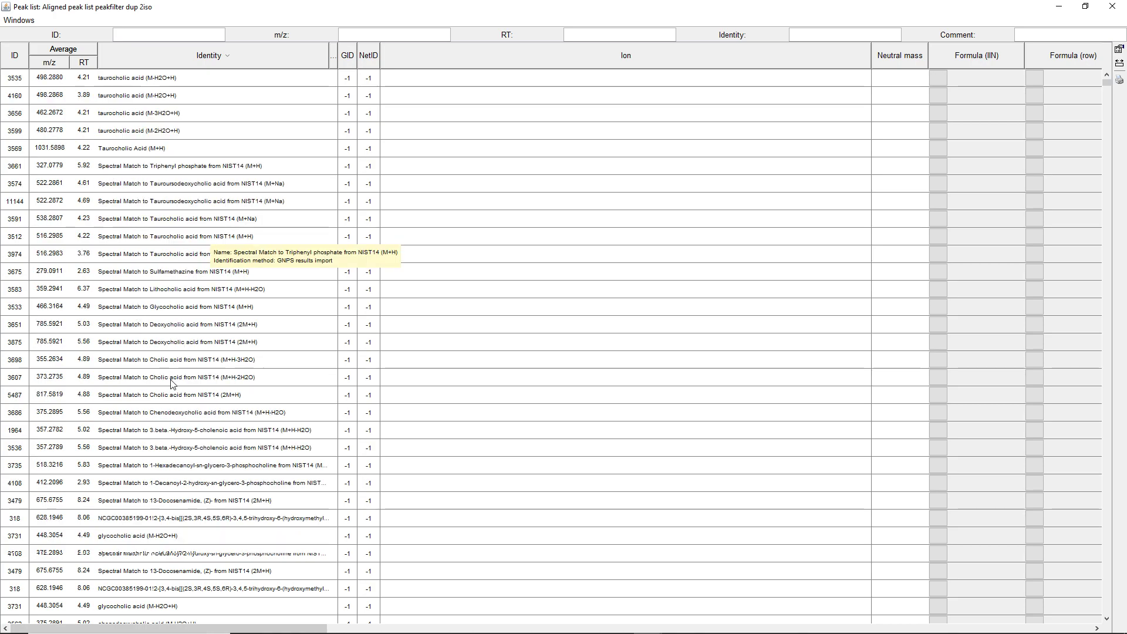
# Review the imported GNPS library matches in the Identity column, and close the peak list table
pyautogui.scroll(-6, 167, 382)
pyautogui.scroll(3, 168, 400)
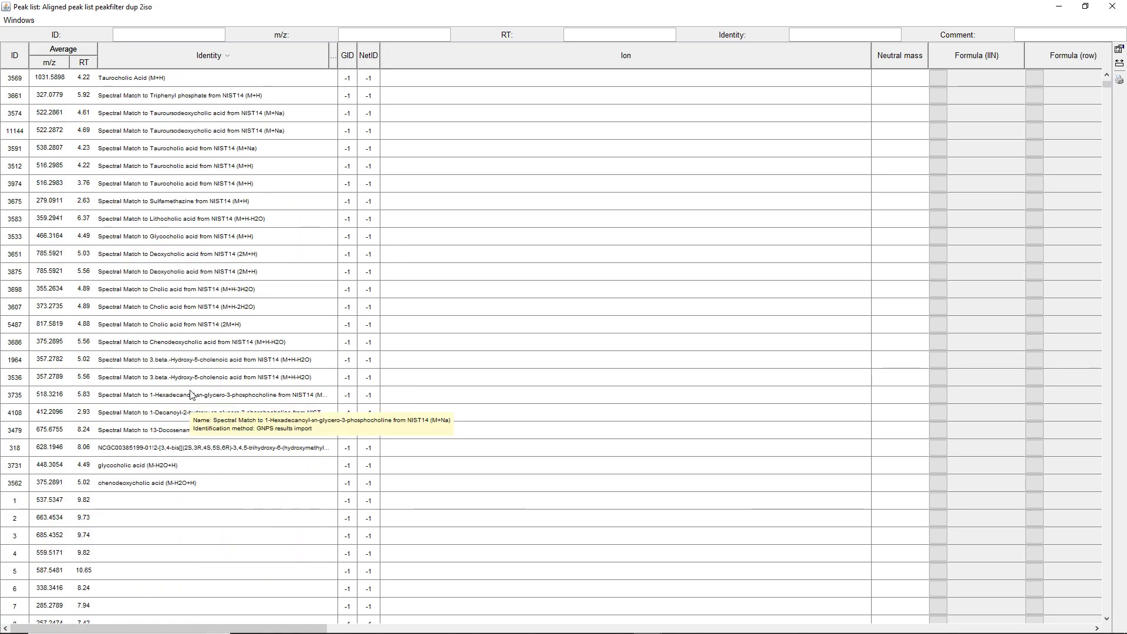
pyautogui.scroll(3, 167, 417)
pyautogui.scroll(-6, 179, 413)
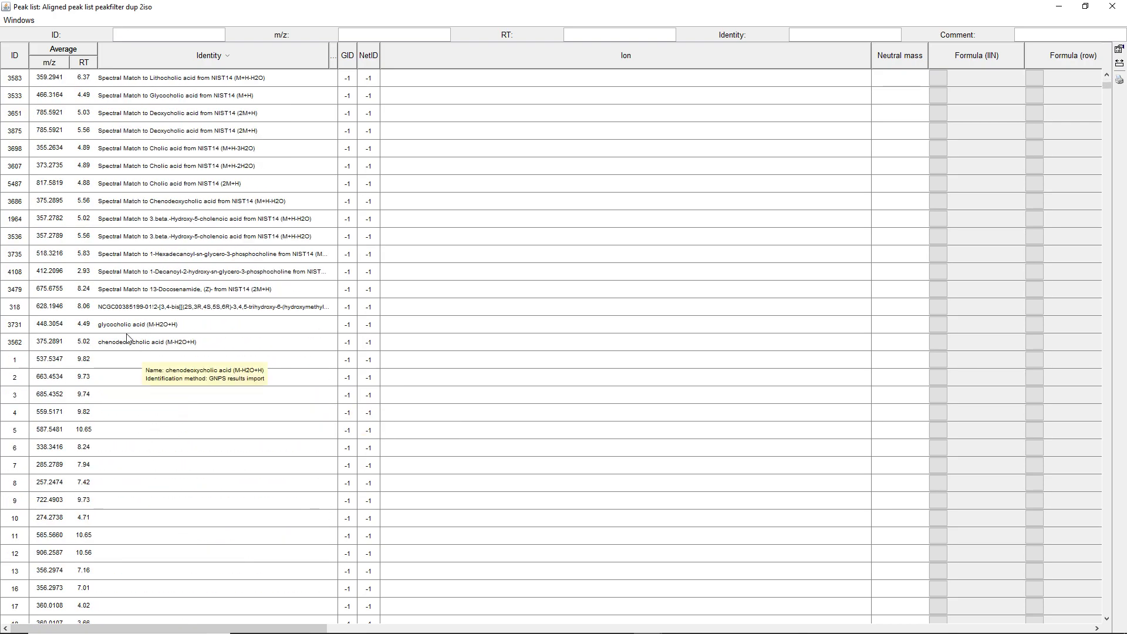
pyautogui.click(20, 342)
pyautogui.scroll(4, 21, 344)
pyautogui.scroll(3, 21, 343)
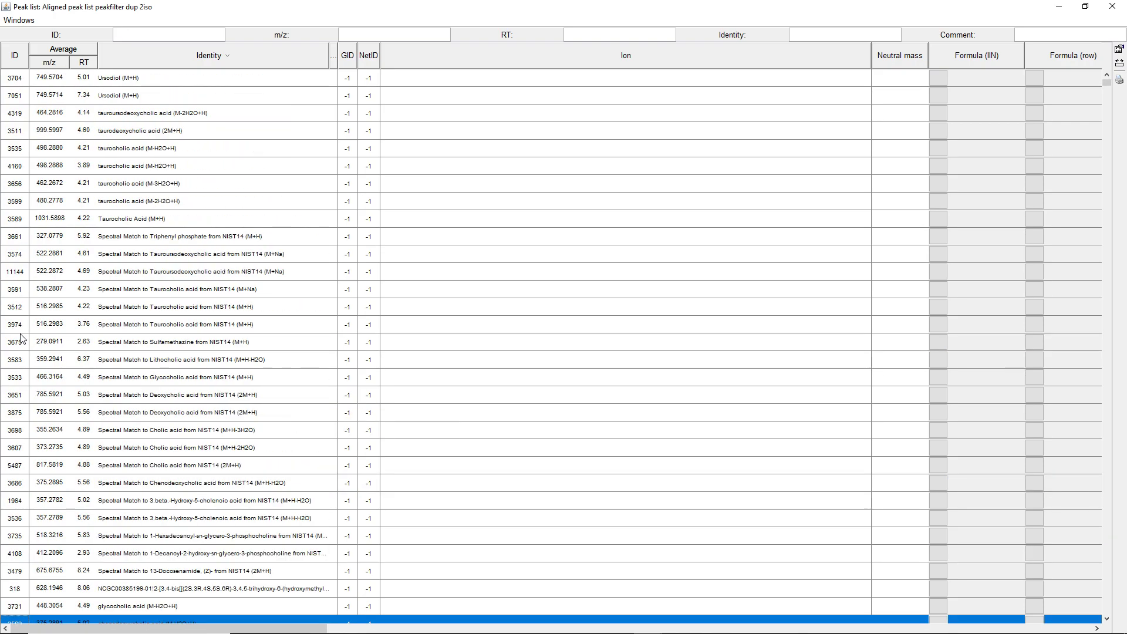
pyautogui.moveTo(196, 101)
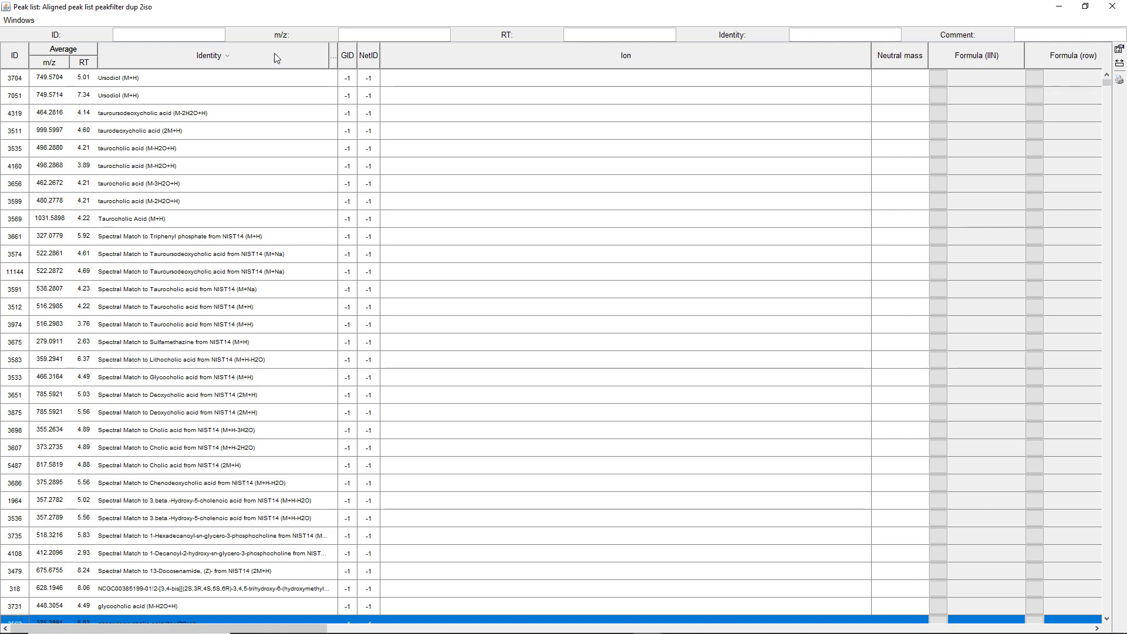
pyautogui.click(1112, 6)
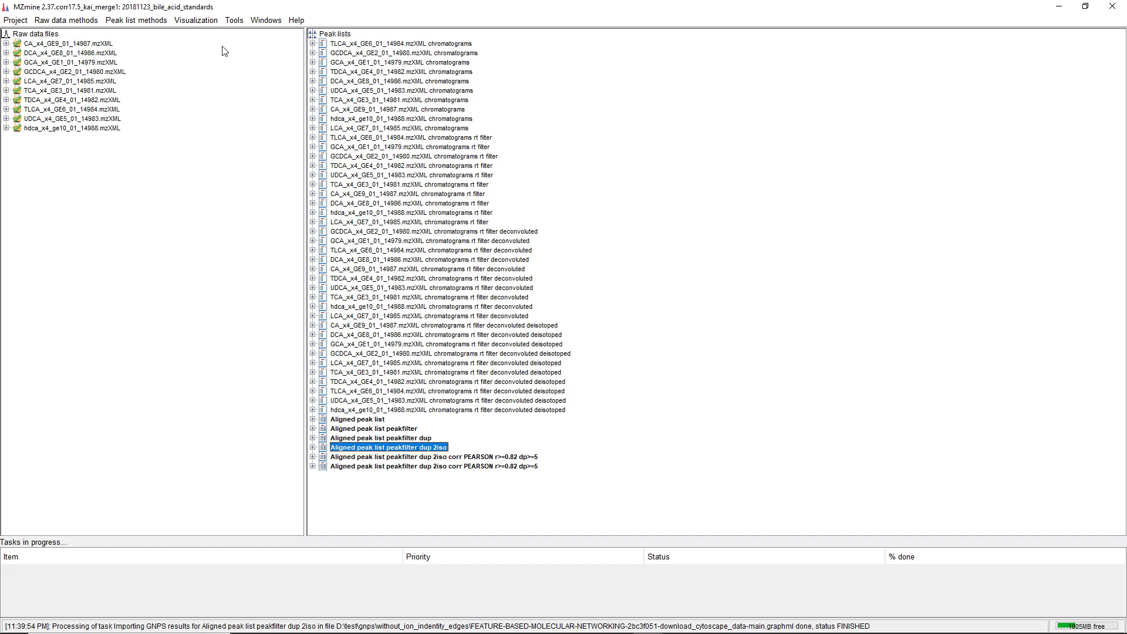
# Create the MS annotations network for "Aligned peak list peakfilter dup 2iso" and maximize its window
pyautogui.click(200, 21)
pyautogui.moveTo(243, 151)
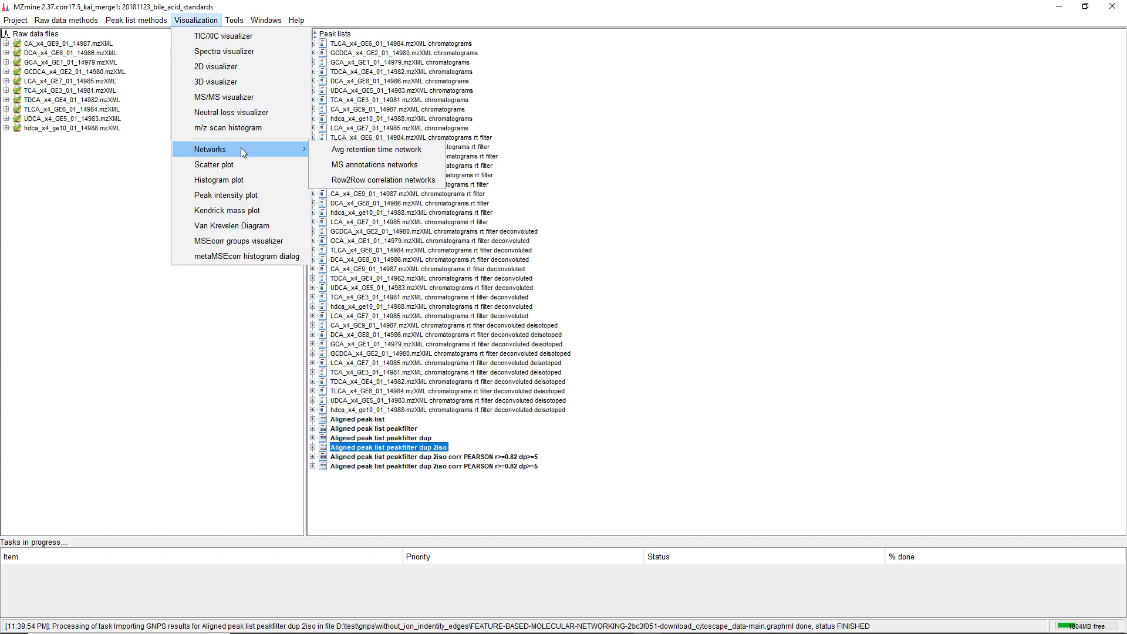
pyautogui.click(421, 165)
pyautogui.click(521, 359)
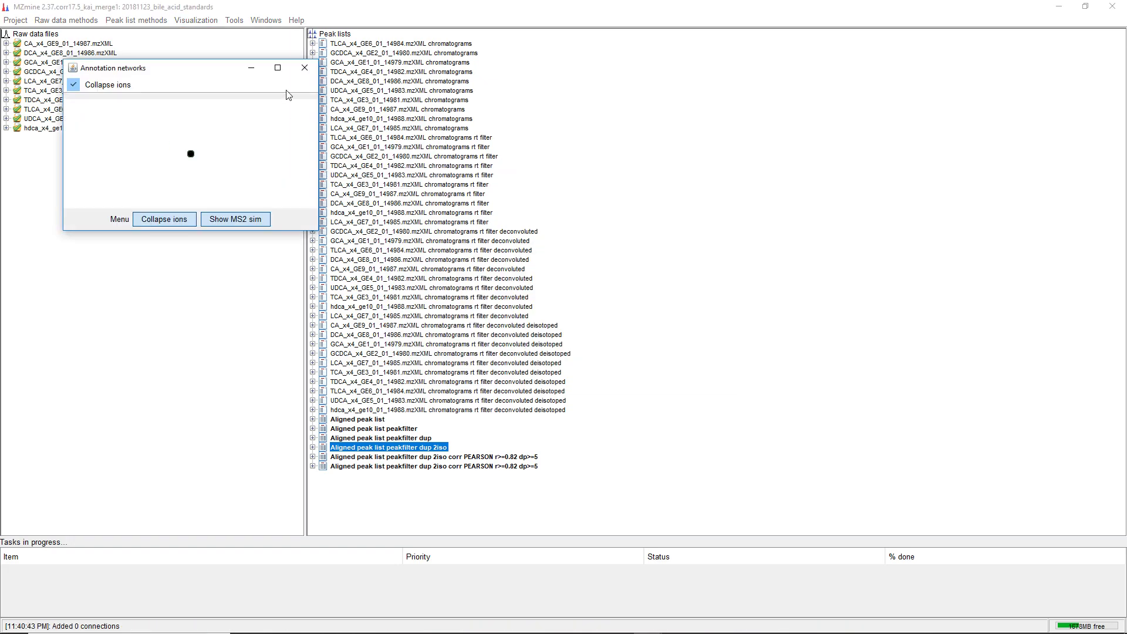
pyautogui.moveTo(197, 73); pyautogui.dragTo(559, 62)
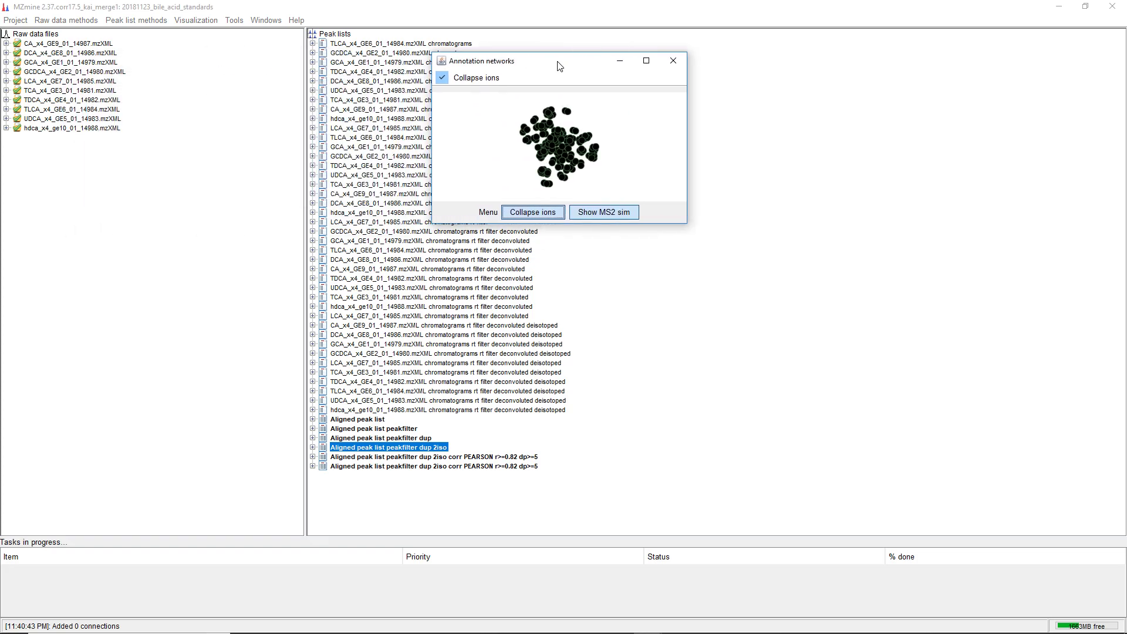
pyautogui.click(646, 61)
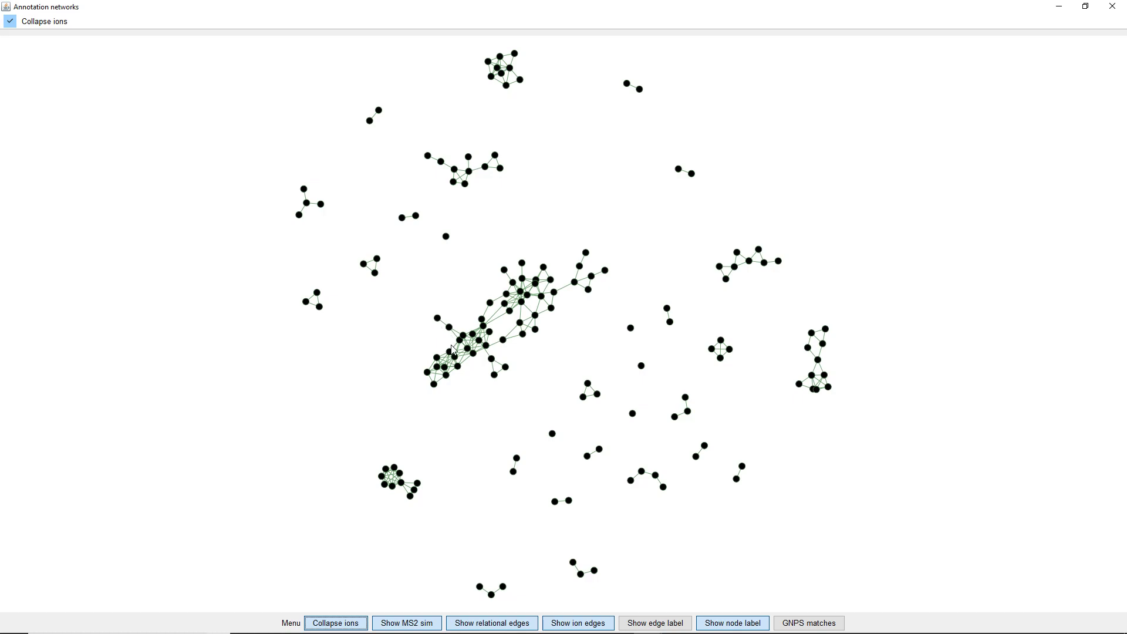
# Examine the largest cluster in the annotation network, including its connections and the m/z labels of its nodes
pyautogui.scroll(2, 467, 351)
pyautogui.scroll(1, 467, 351)
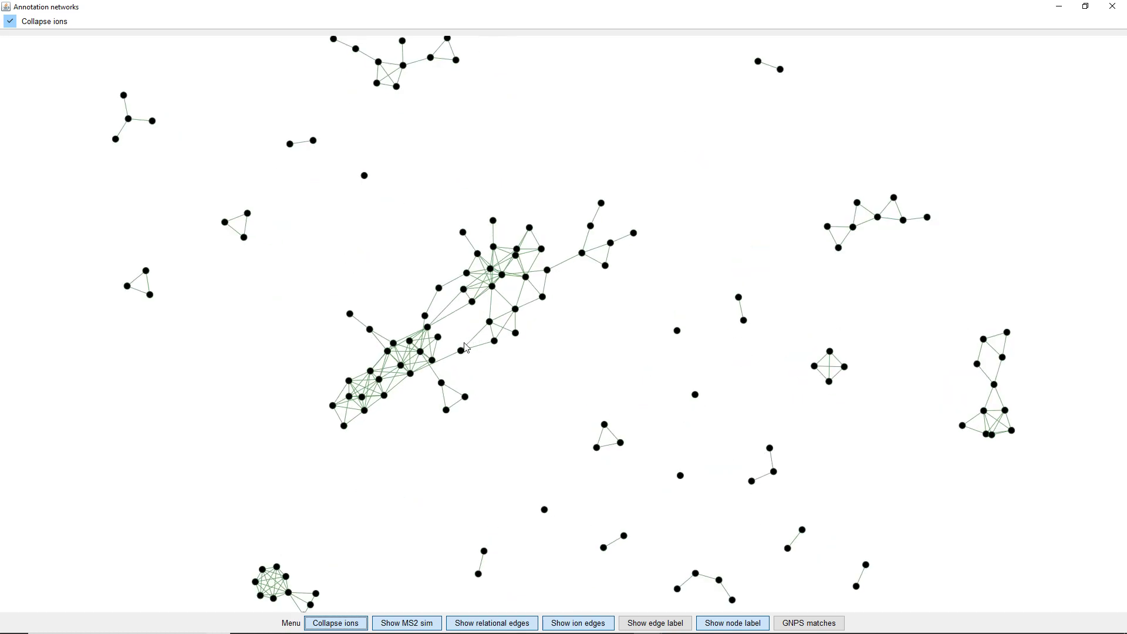
pyautogui.moveTo(458, 332); pyautogui.dragTo(455, 332)
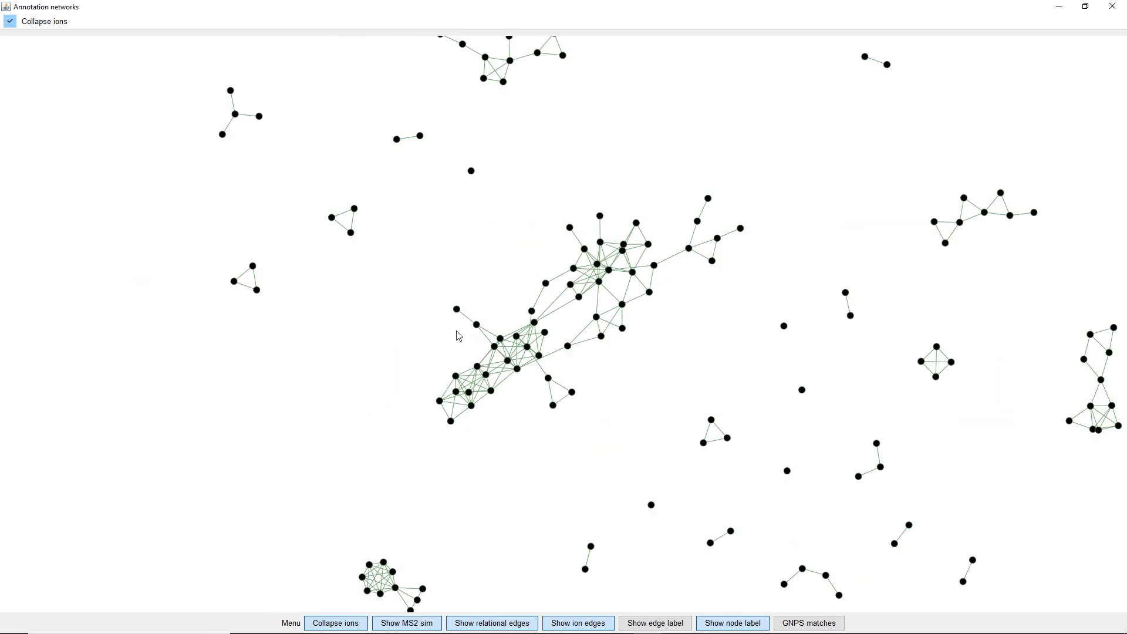
pyautogui.scroll(4, 502, 351)
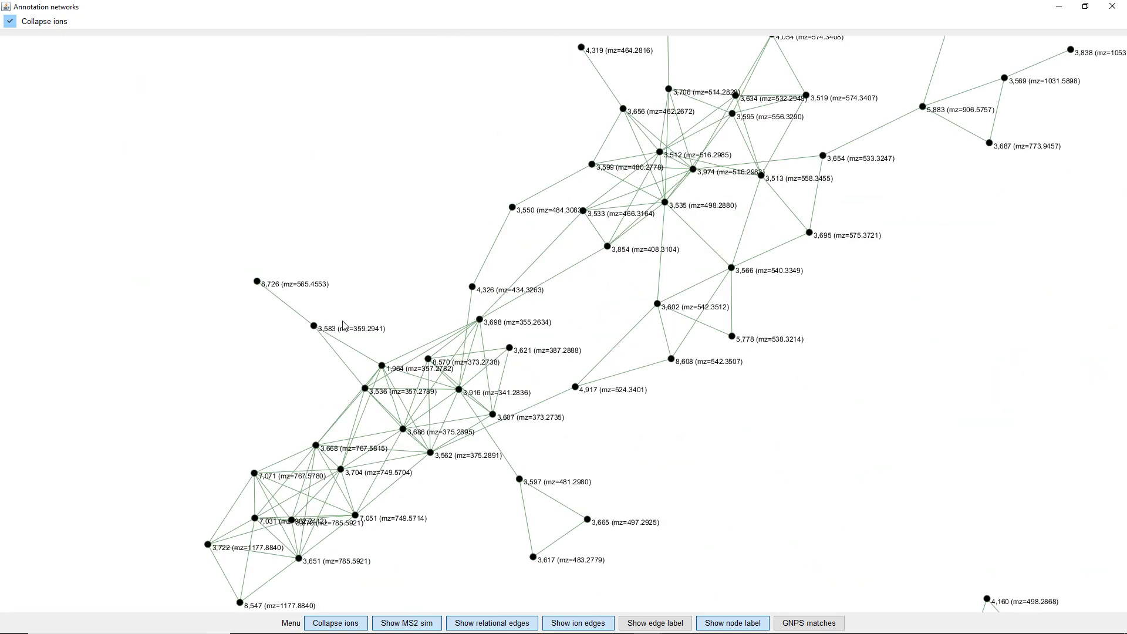
pyautogui.scroll(1, 341, 332)
pyautogui.scroll(2, 341, 332)
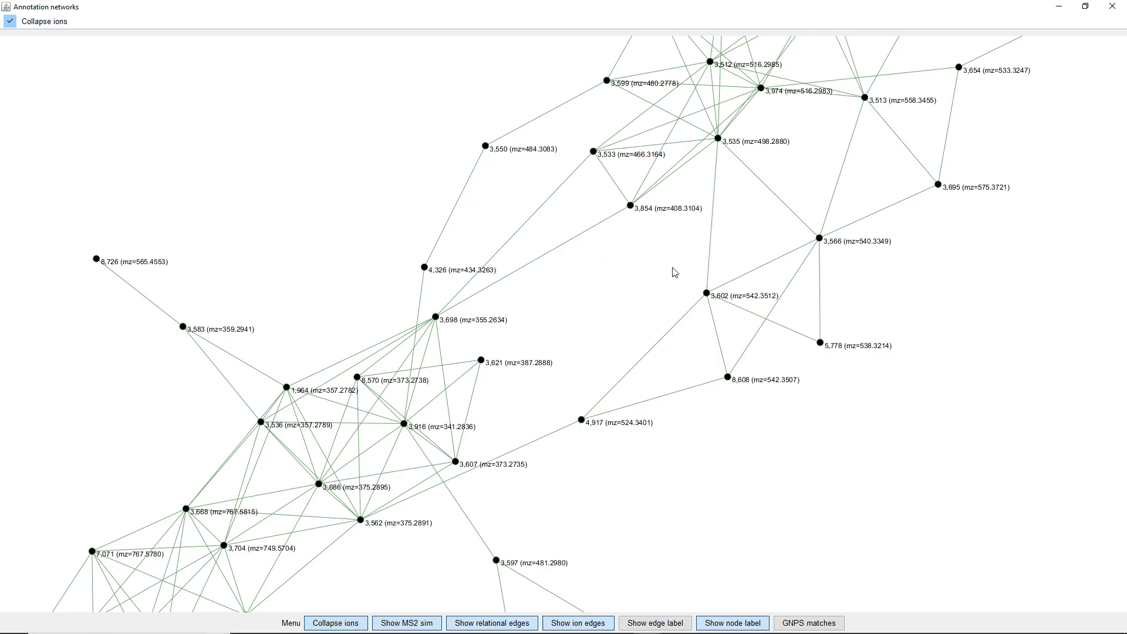
pyautogui.scroll(-5, 674, 268)
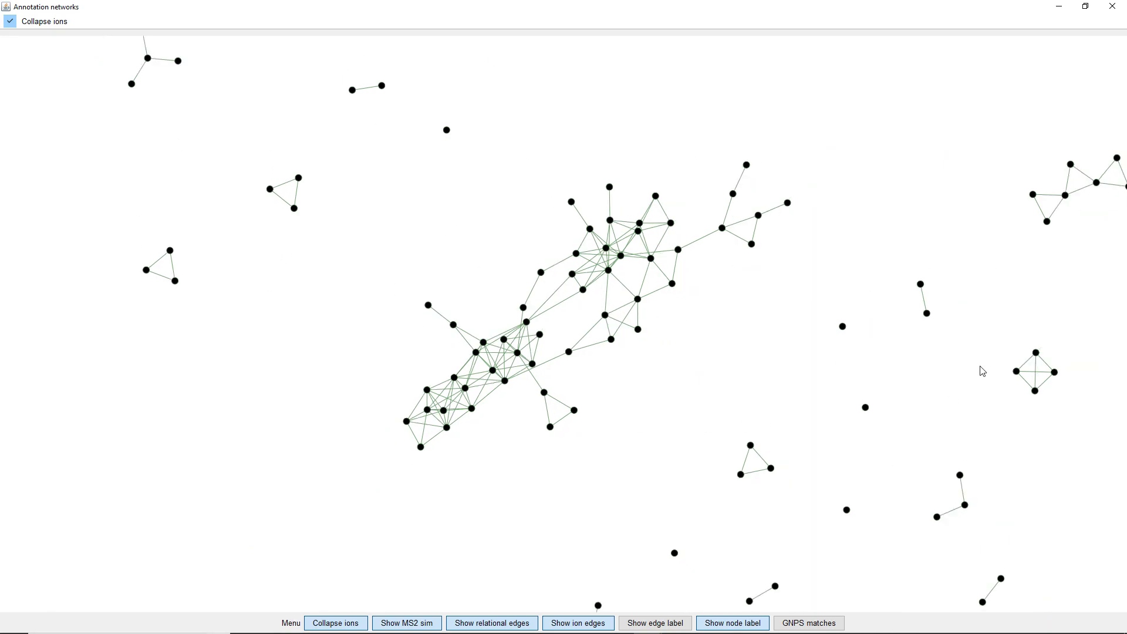
# Label the network nodes with GNPS matches instead of the standard node labels, and close the network window after viewing
pyautogui.click(802, 623)
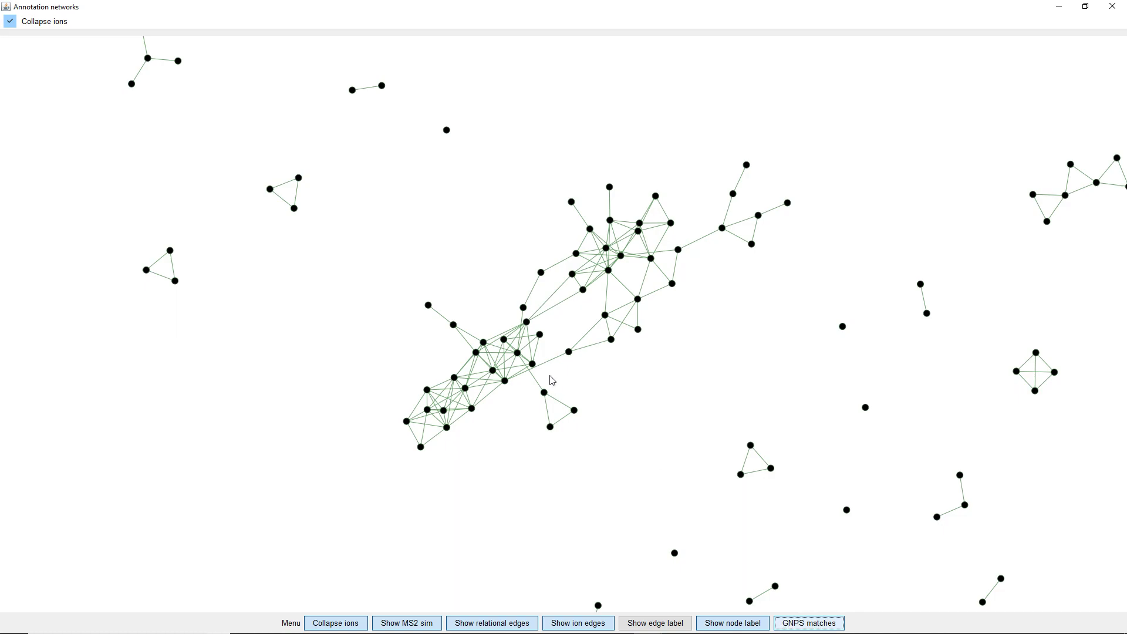
pyautogui.scroll(3, 558, 350)
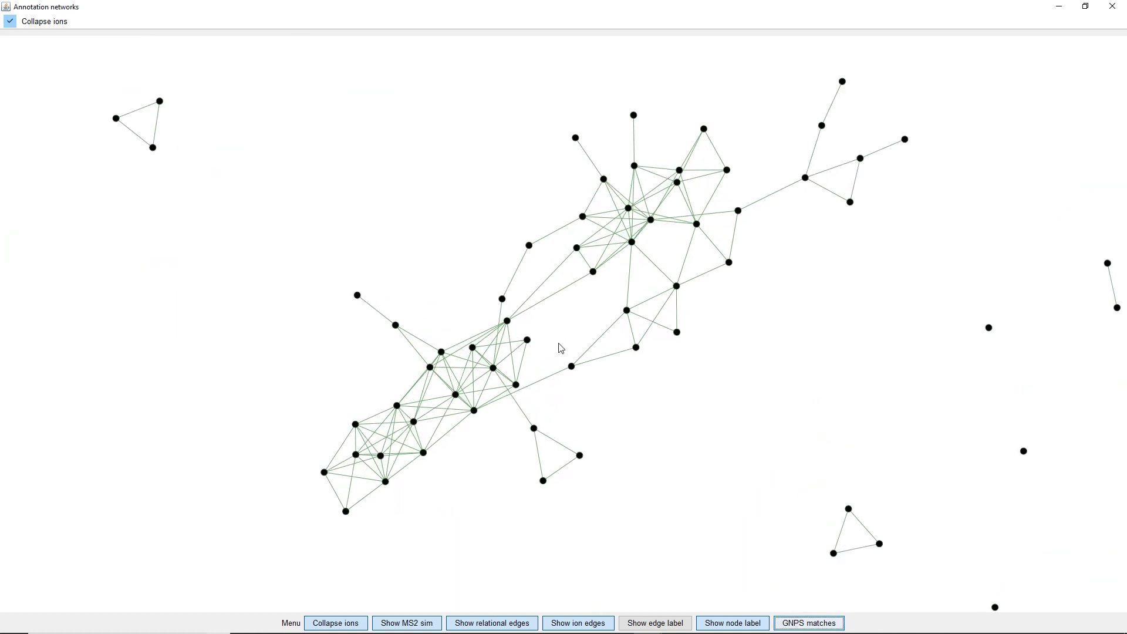
pyautogui.click(743, 625)
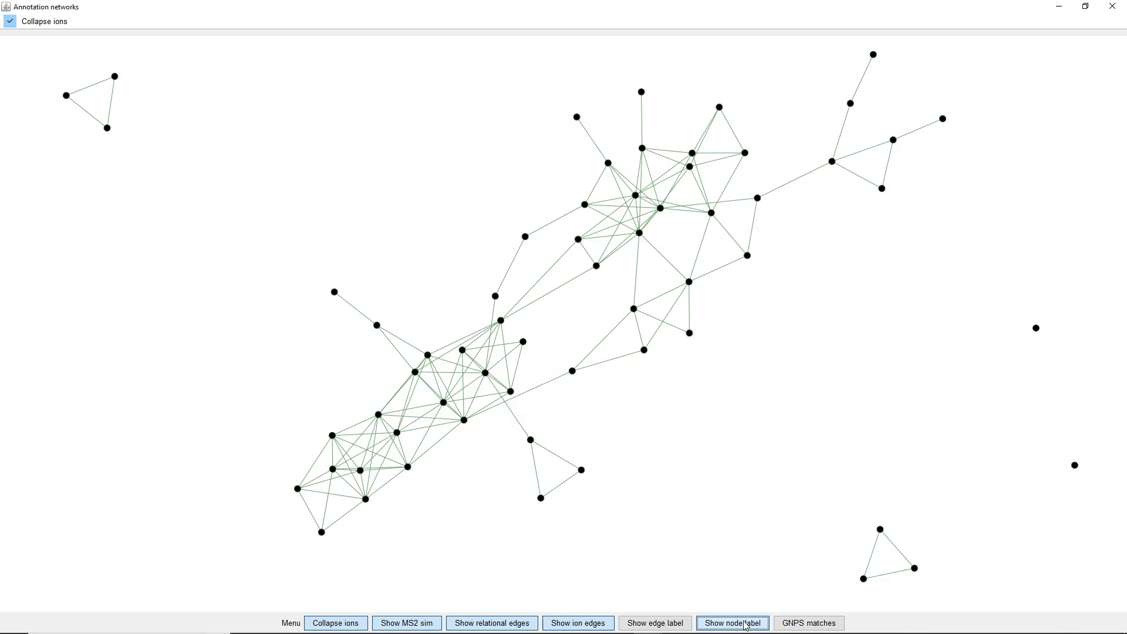
pyautogui.click(794, 625)
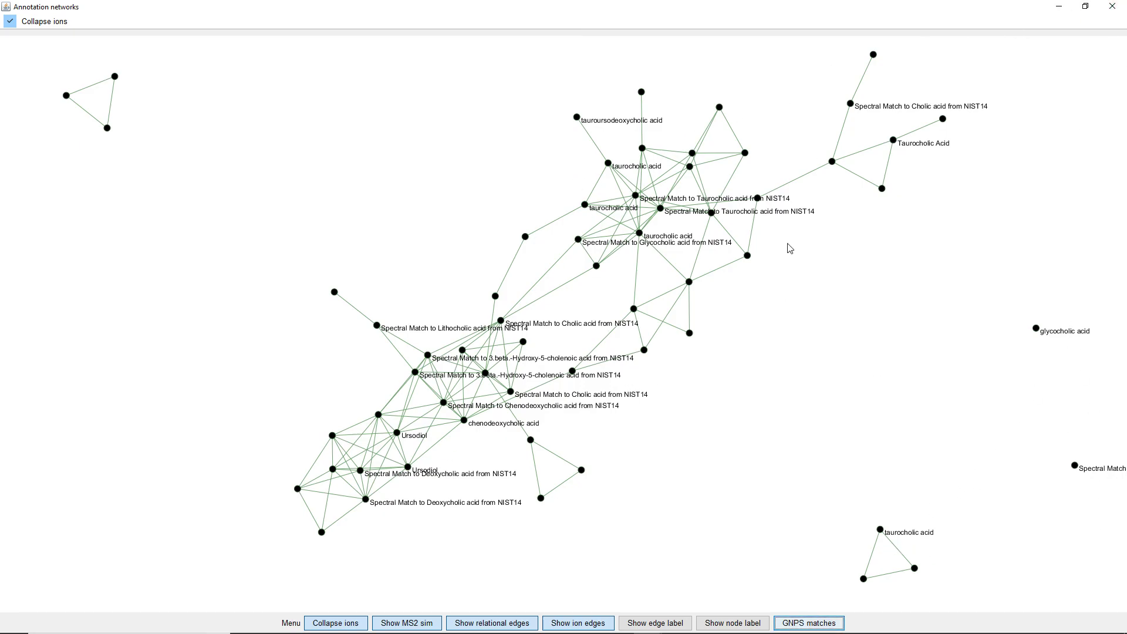
pyautogui.click(1113, 5)
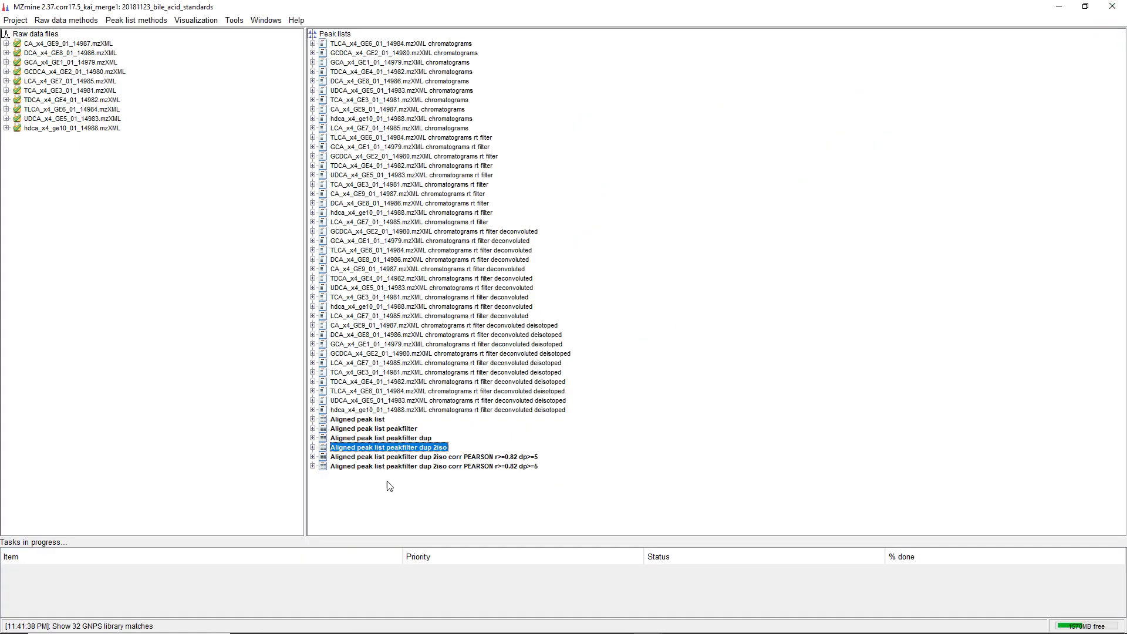
# Import the GNPS results from FEATURE-BASED-MOLECULAR-NETWORKING-2bc3f051-download_cytoscape_data-main.graphml into the last "Aligned peak list peakfilter dup 2iso corr PEARSON r>=0.82 dp>=5" peak list
pyautogui.click(421, 457)
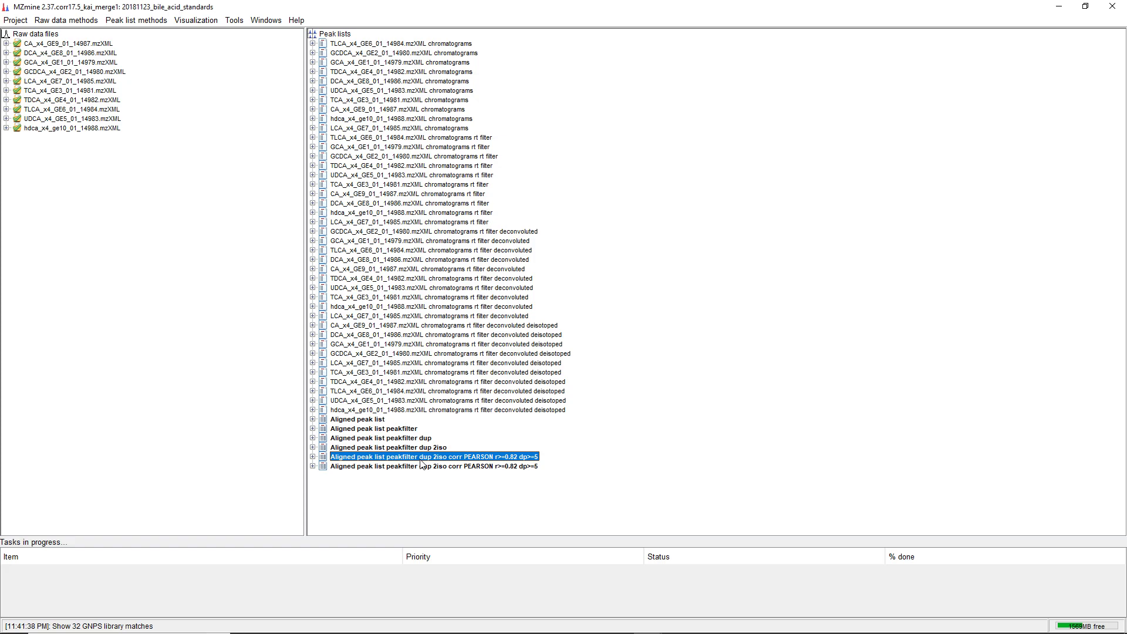
pyautogui.click(498, 466)
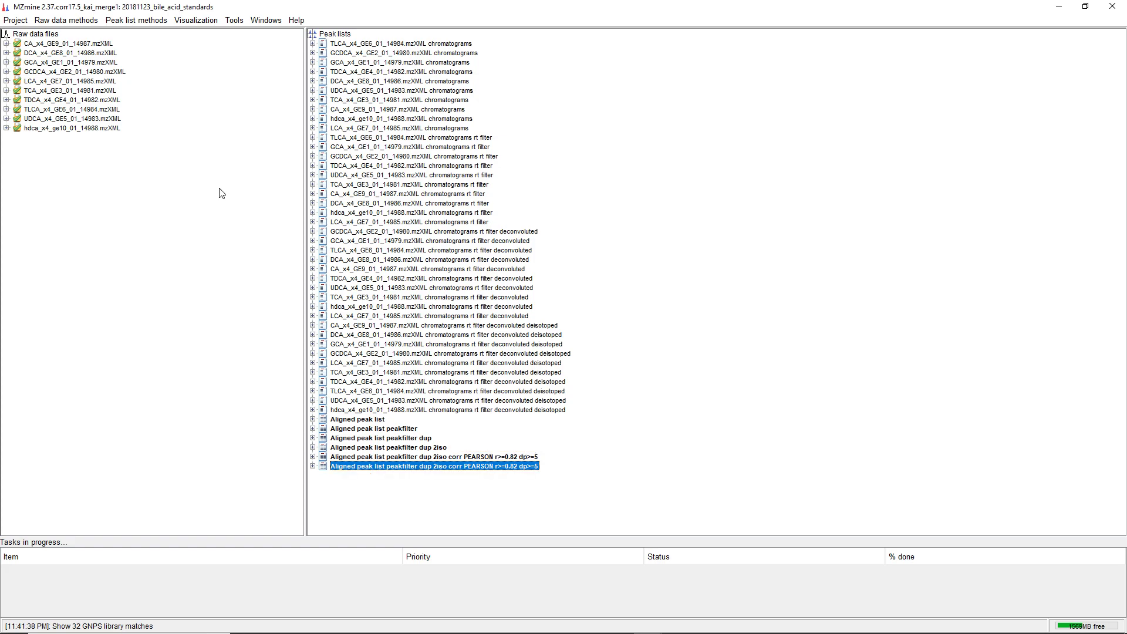
pyautogui.click(143, 20)
pyautogui.moveTo(162, 205)
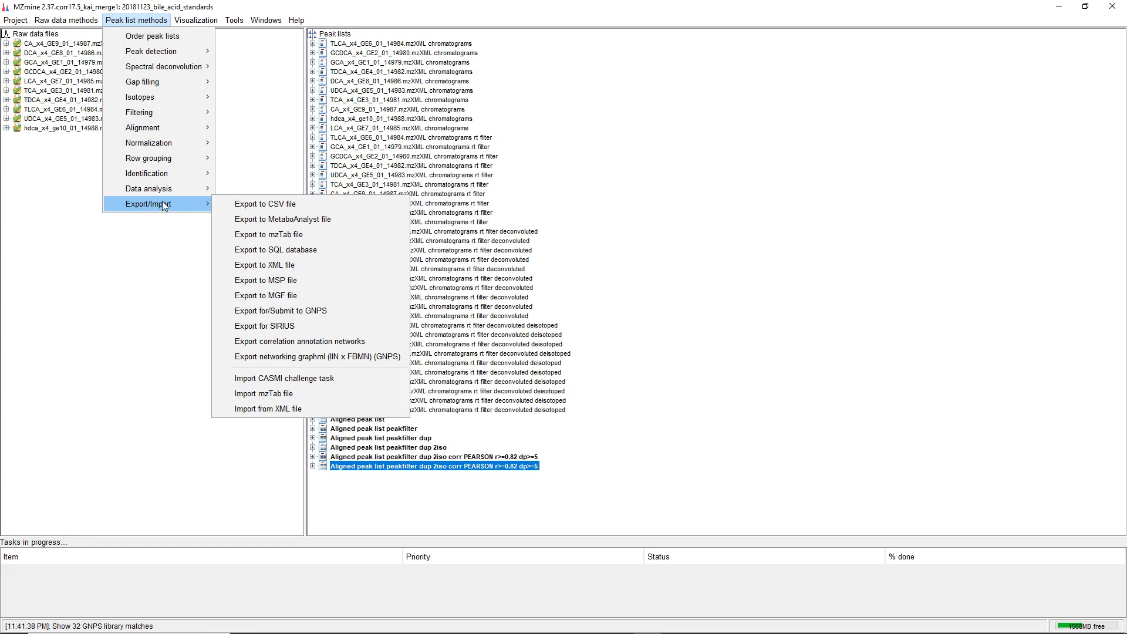
pyautogui.moveTo(167, 172)
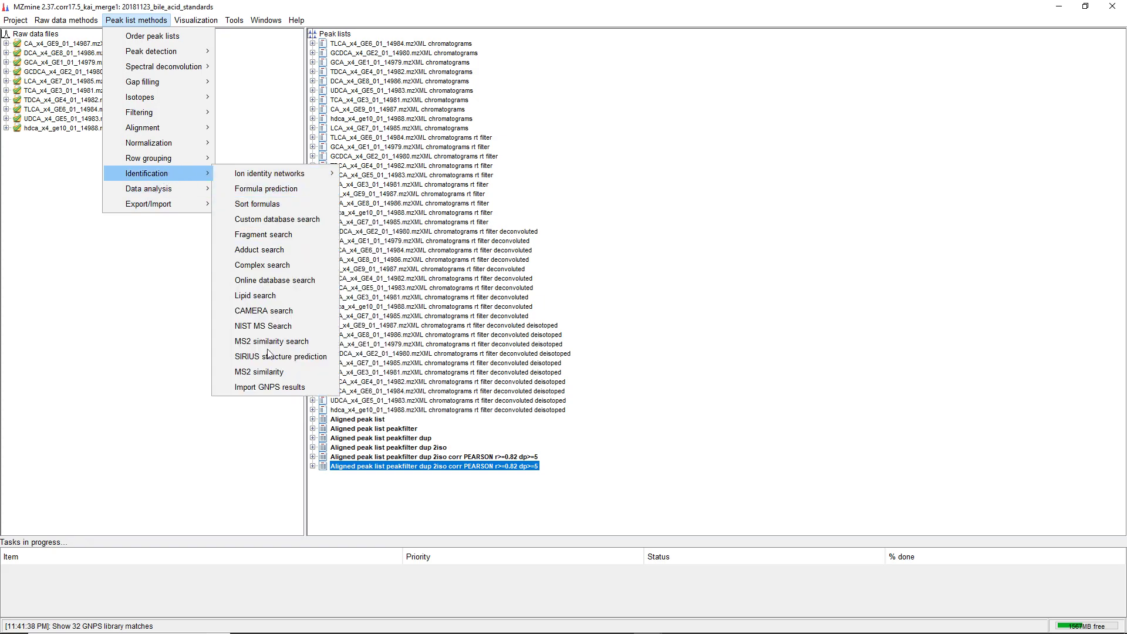
pyautogui.click(250, 390)
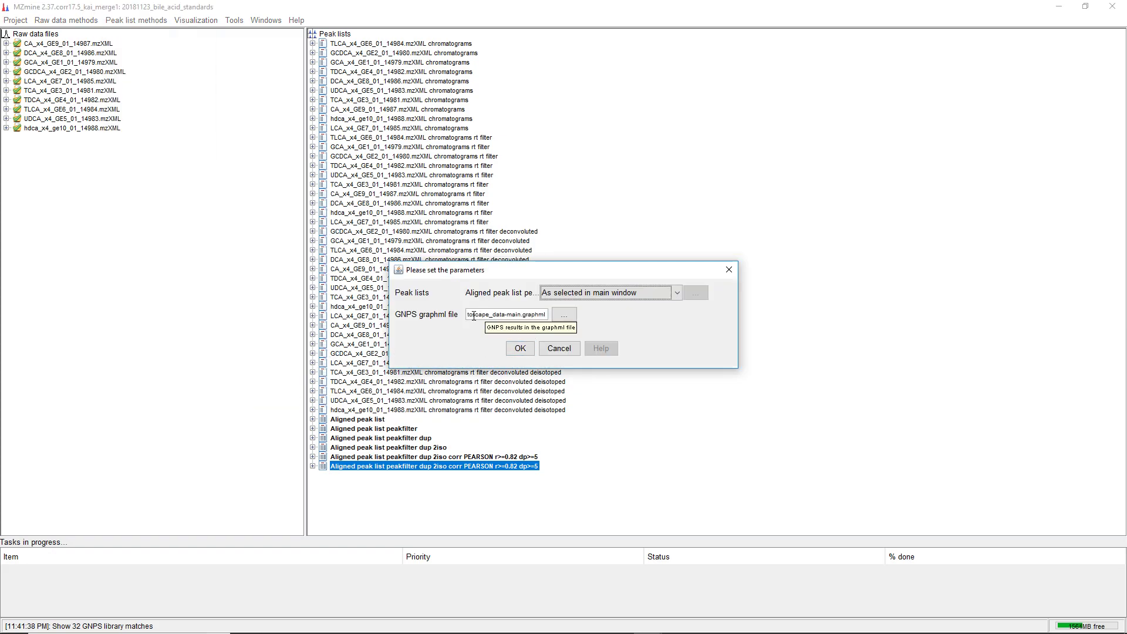
pyautogui.click(556, 314)
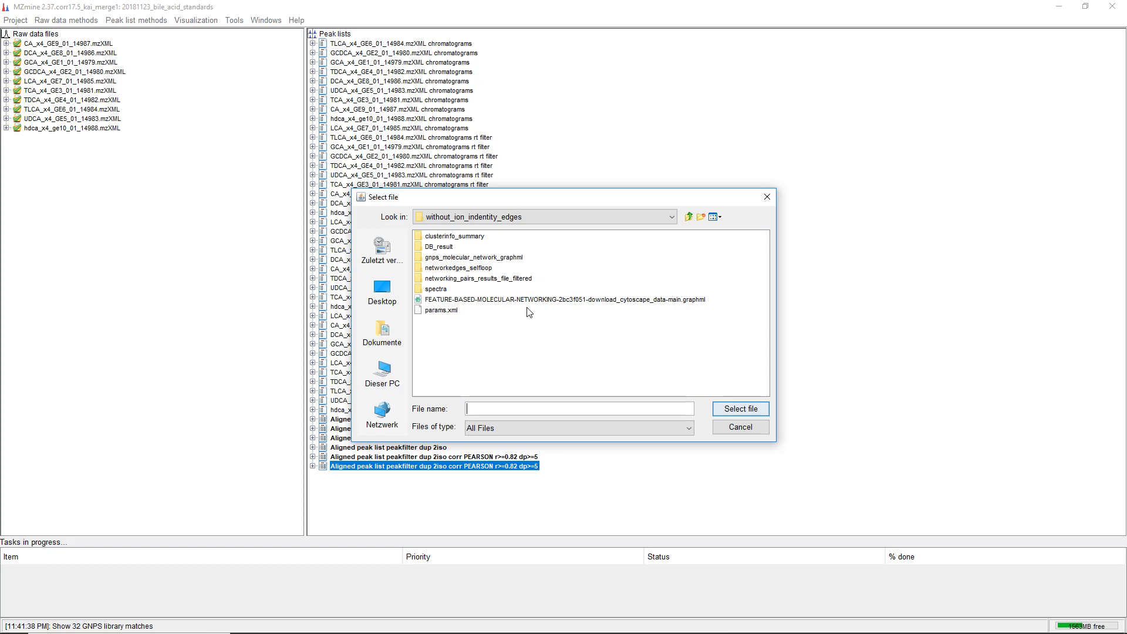
pyautogui.click(538, 302)
pyautogui.click(733, 410)
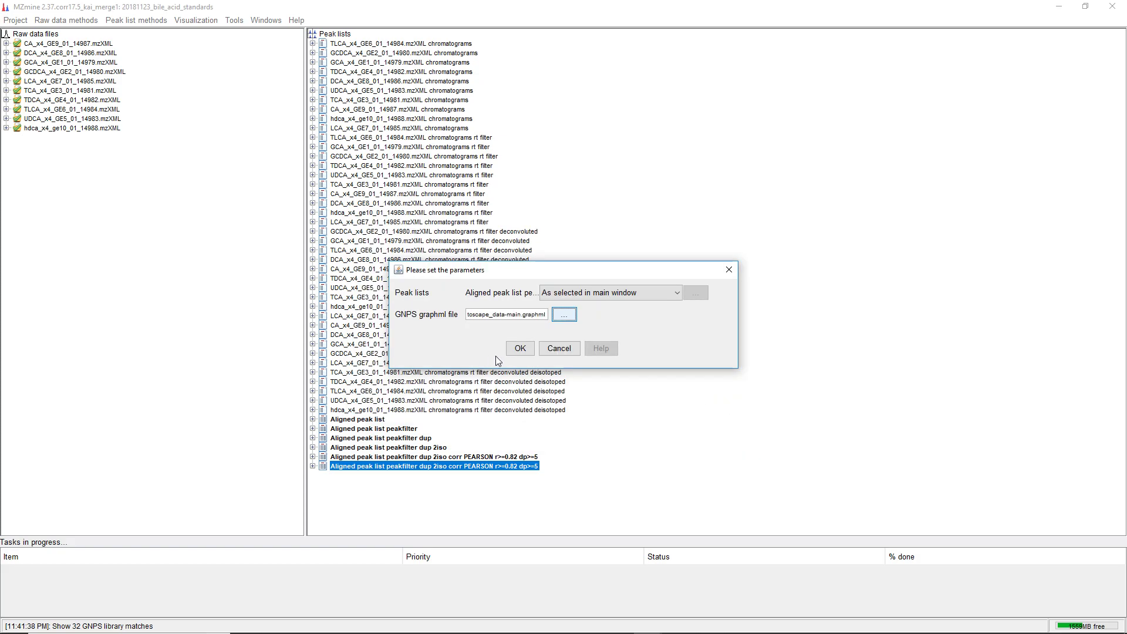
pyautogui.click(519, 349)
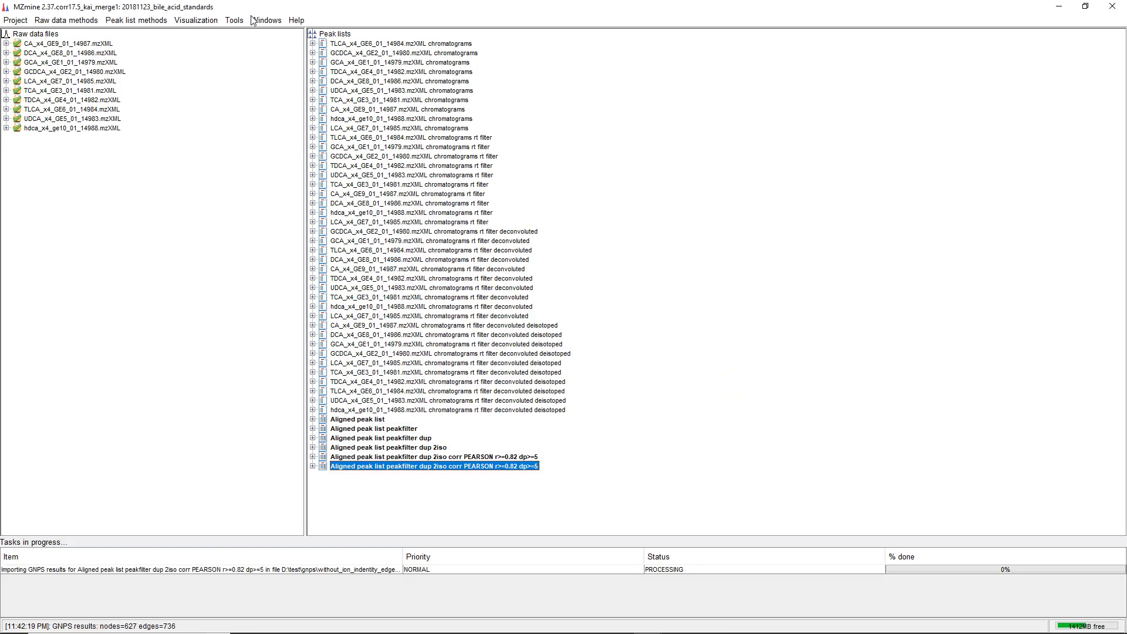
# Create the MS annotations network for the selected correlated peak list with the existing parameters, and maximize its window
pyautogui.click(202, 21)
pyautogui.moveTo(253, 149)
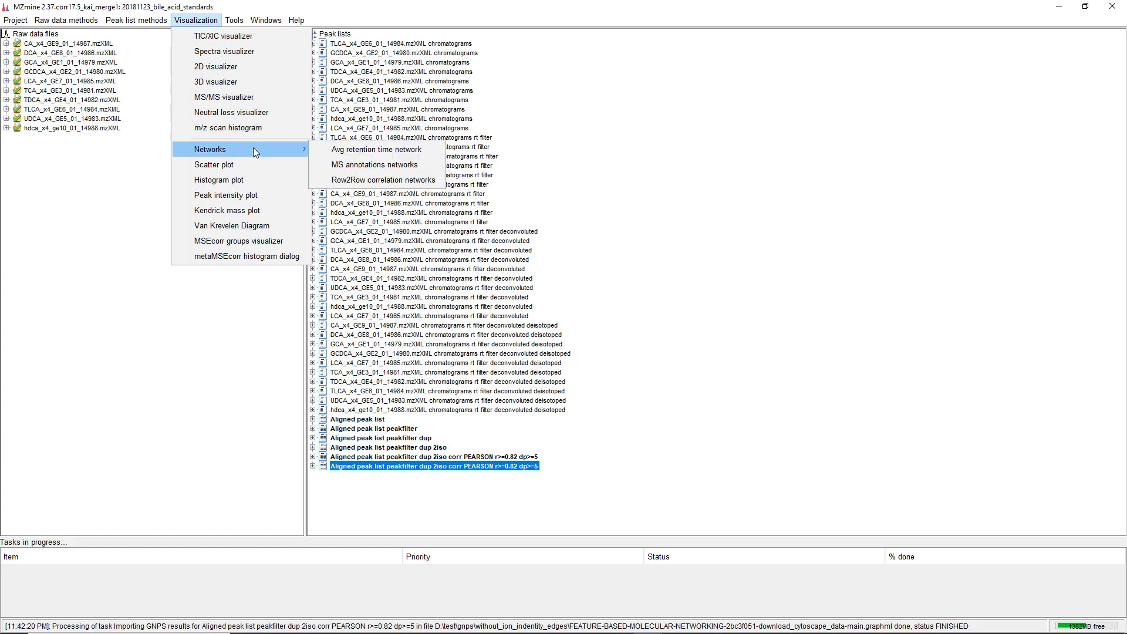
pyautogui.click(391, 166)
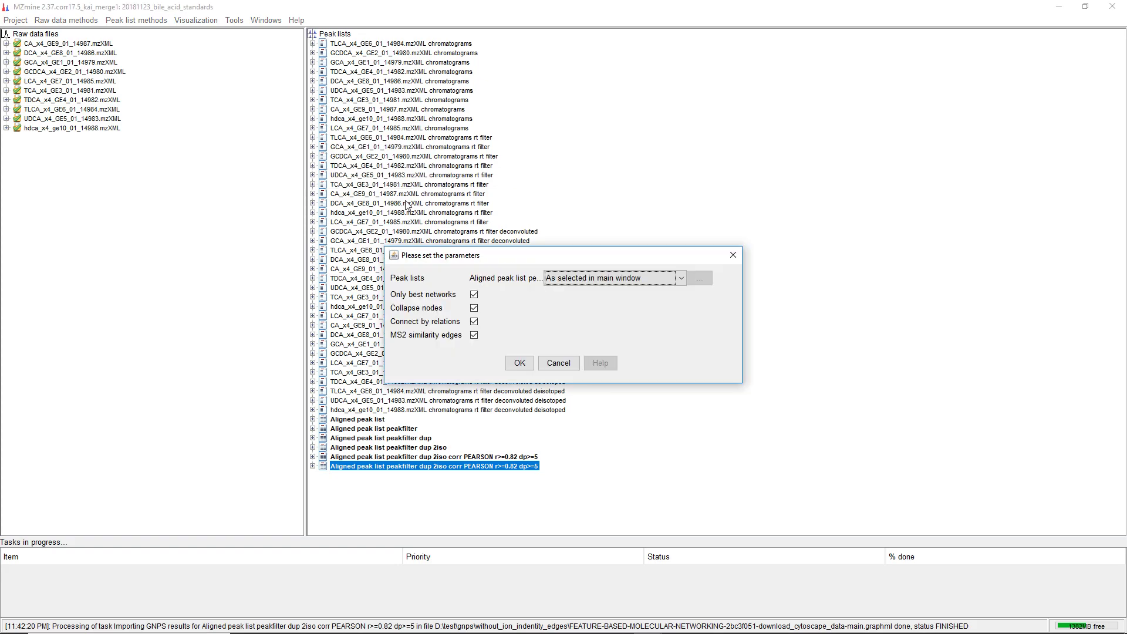
pyautogui.click(528, 364)
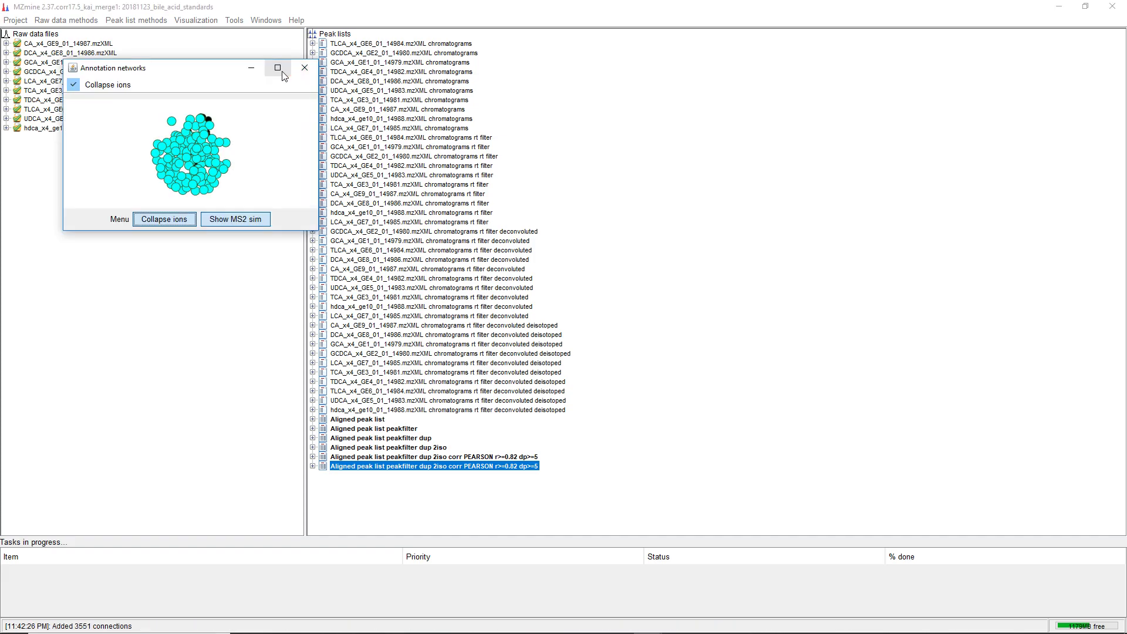
pyautogui.click(290, 64)
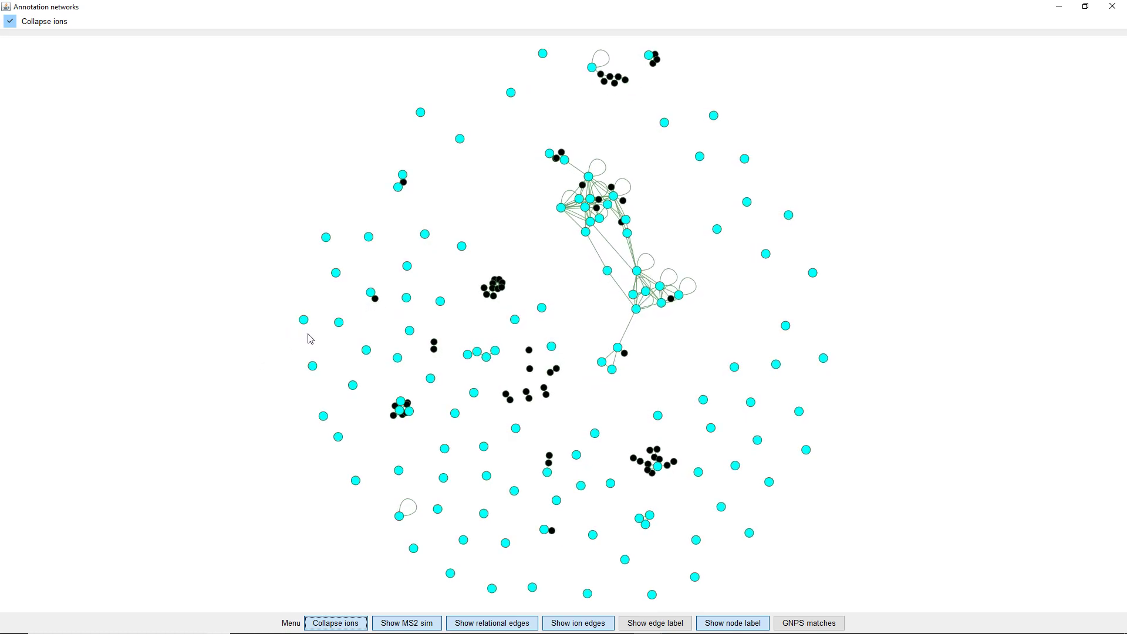
# Expand the collapsed ions in the annotation network and examine the ion identity network around the 432.3233 Da molecule
pyautogui.moveTo(308, 359); pyautogui.dragTo(444, 352)
pyautogui.scroll(5, 523, 340)
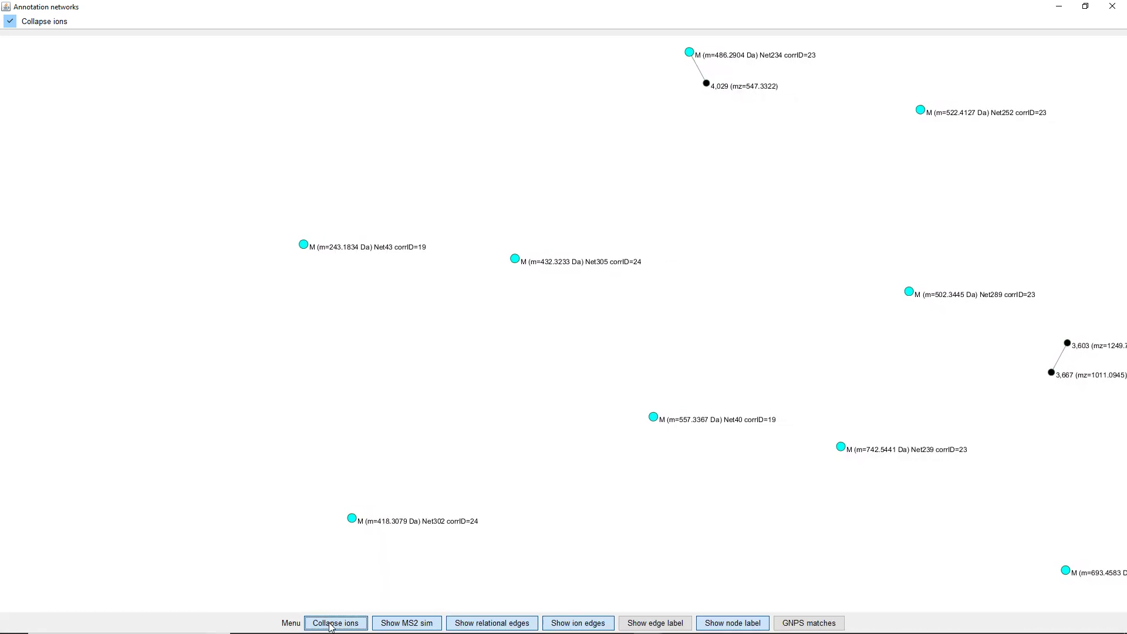
pyautogui.click(335, 623)
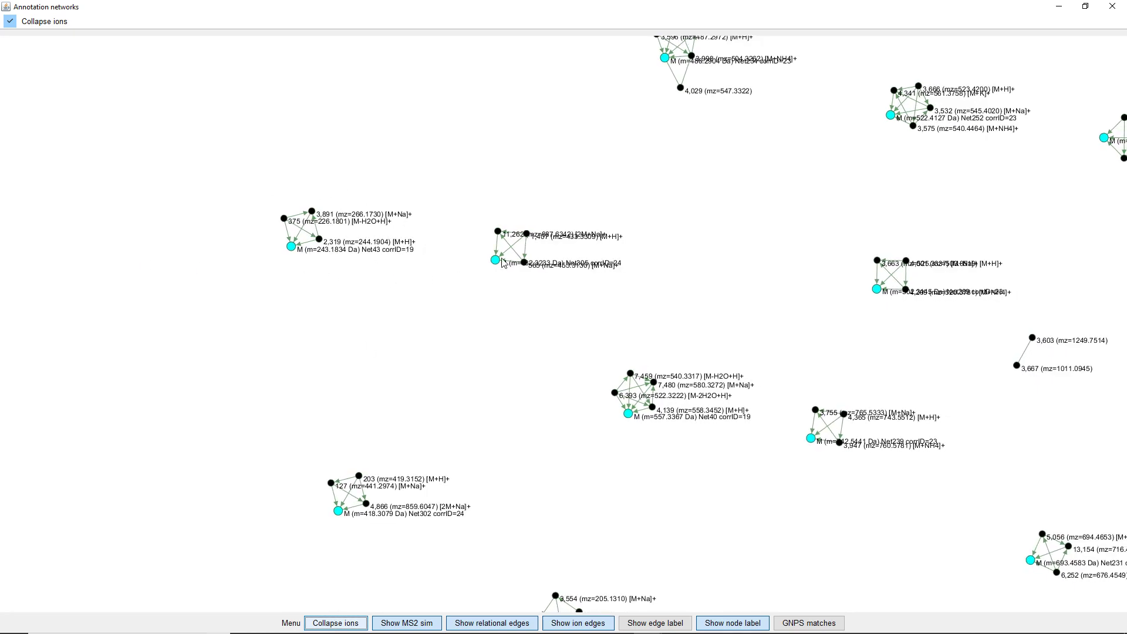
pyautogui.scroll(5, 470, 254)
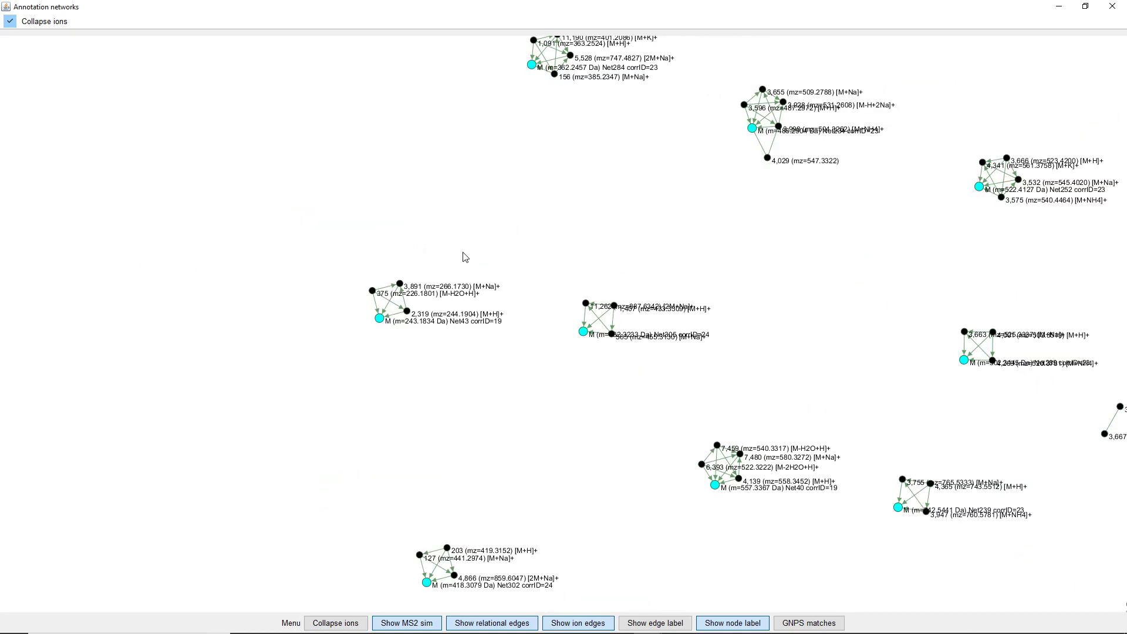
pyautogui.scroll(2, 652, 352)
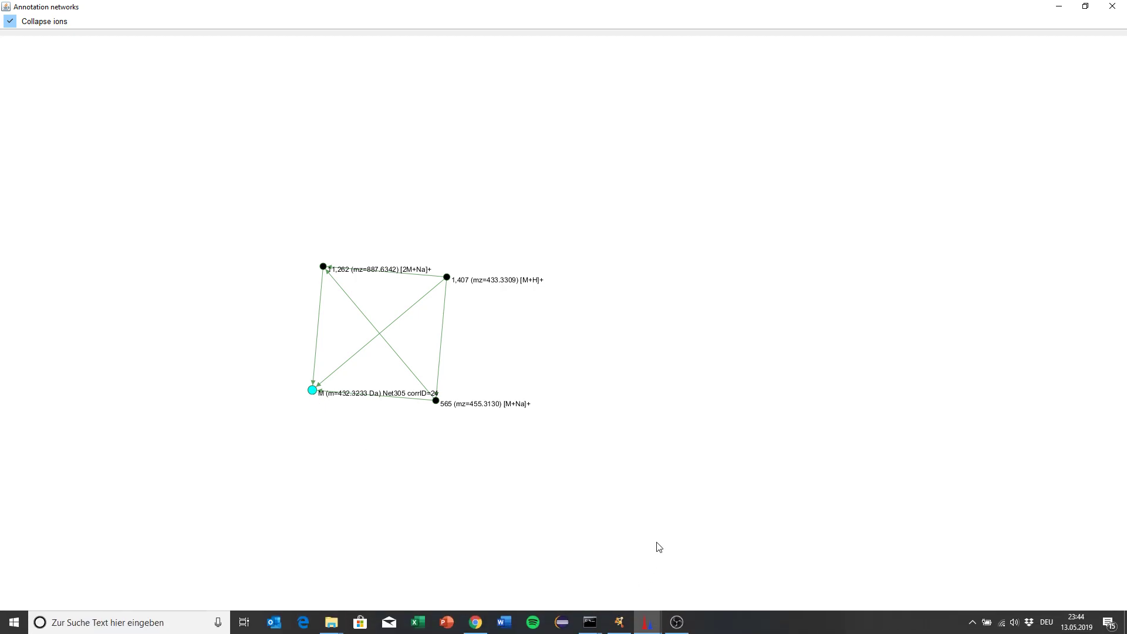
# Hide the node labels and examine the cluster of four ion identity networks linked through their neutral molecule nodes
pyautogui.click(741, 626)
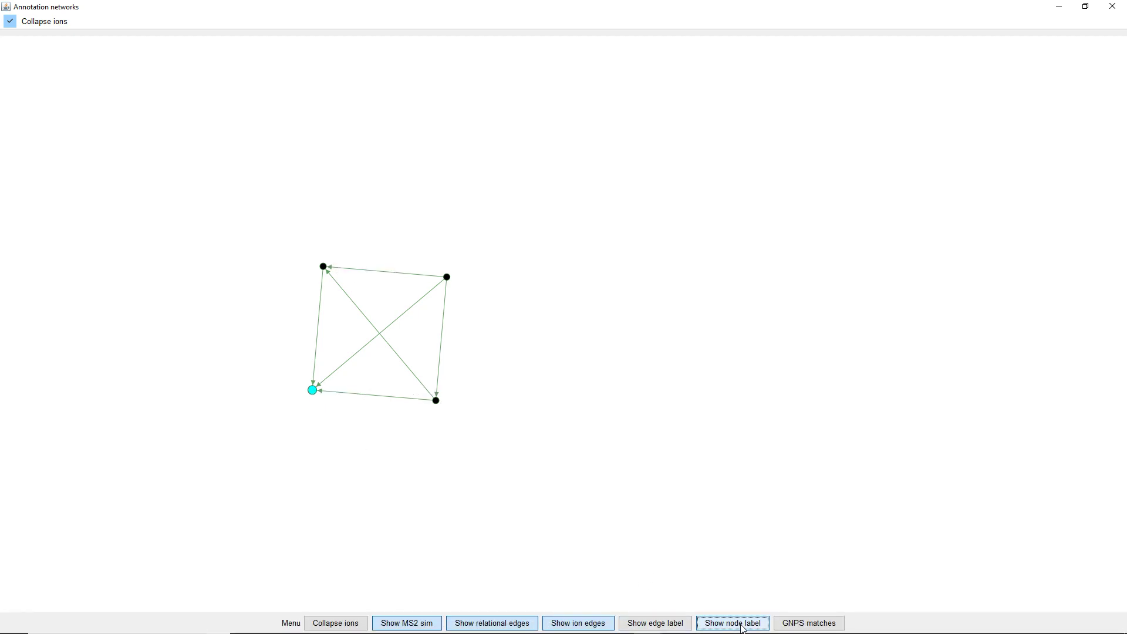
pyautogui.scroll(-6, 299, 424)
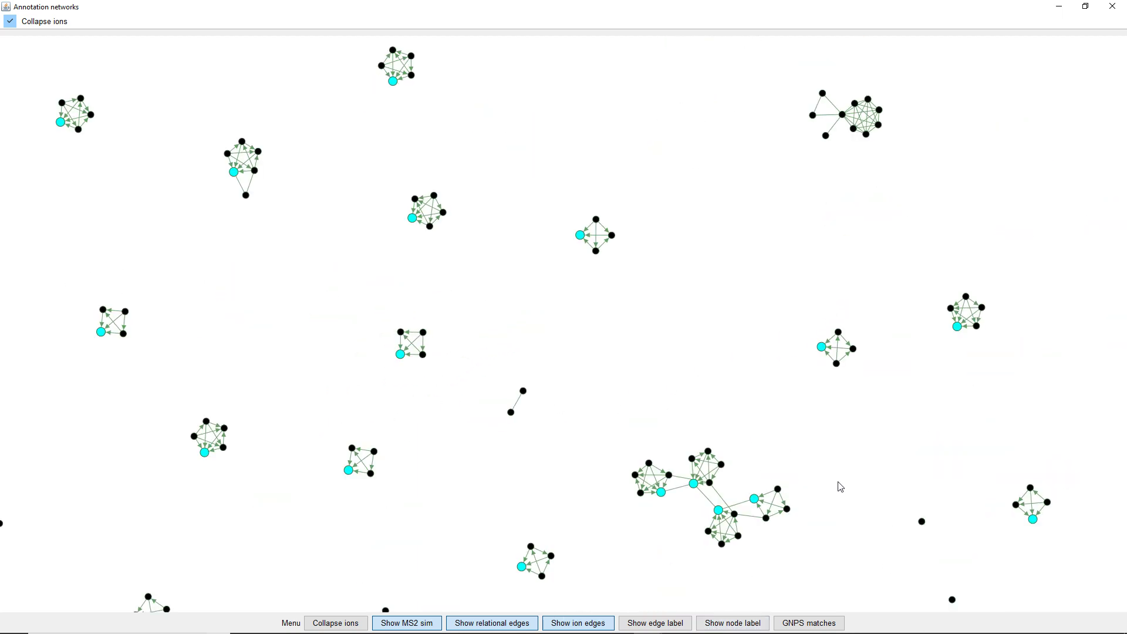
pyautogui.scroll(4, 827, 505)
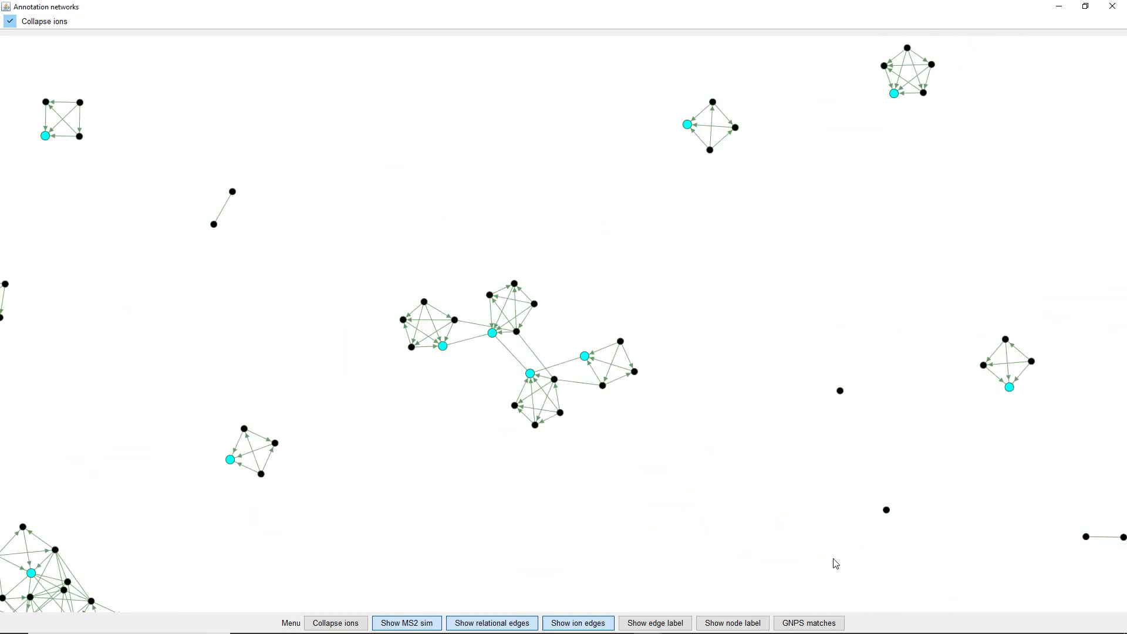
pyautogui.scroll(4, 622, 387)
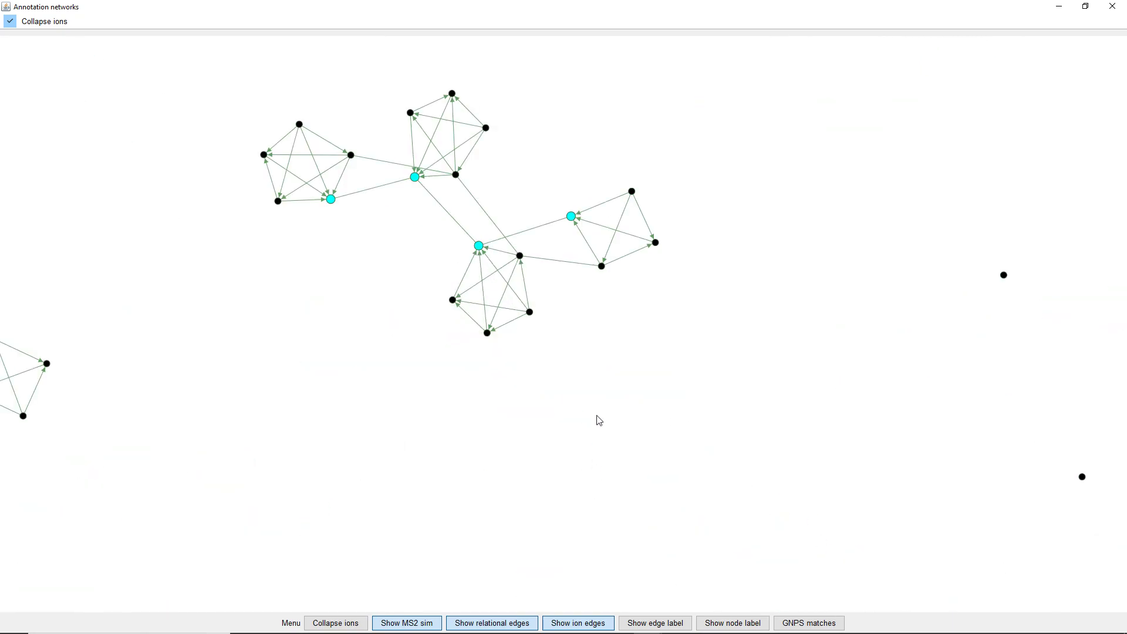
pyautogui.scroll(4, 505, 170)
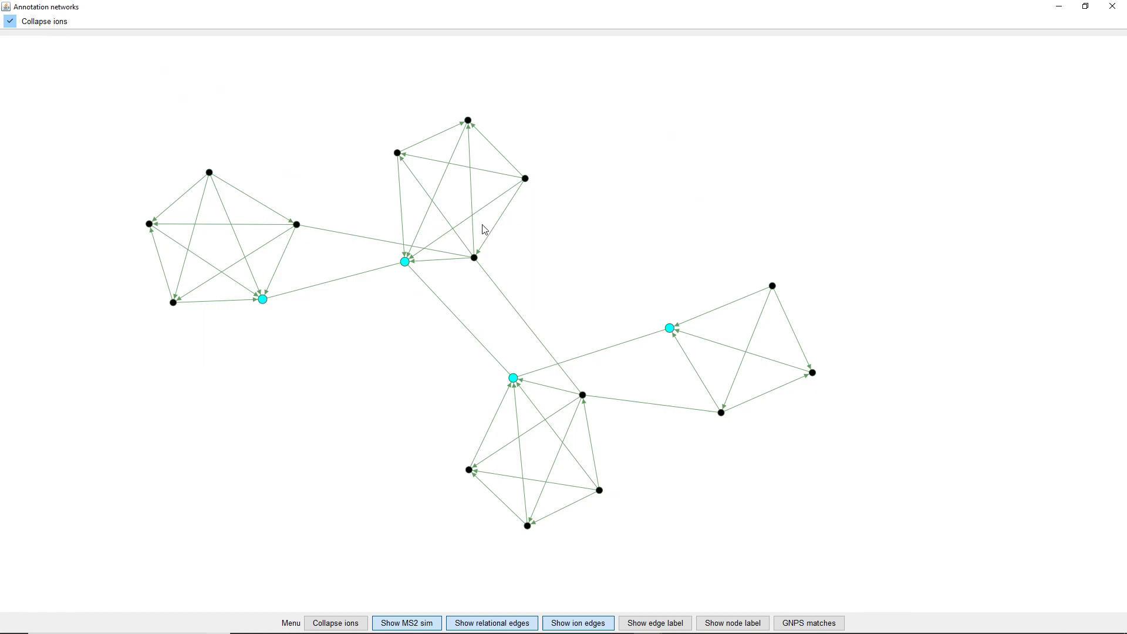
# Compare the four linked networks with ions collapsed and expanded, and show the node labels again
pyautogui.click(335, 623)
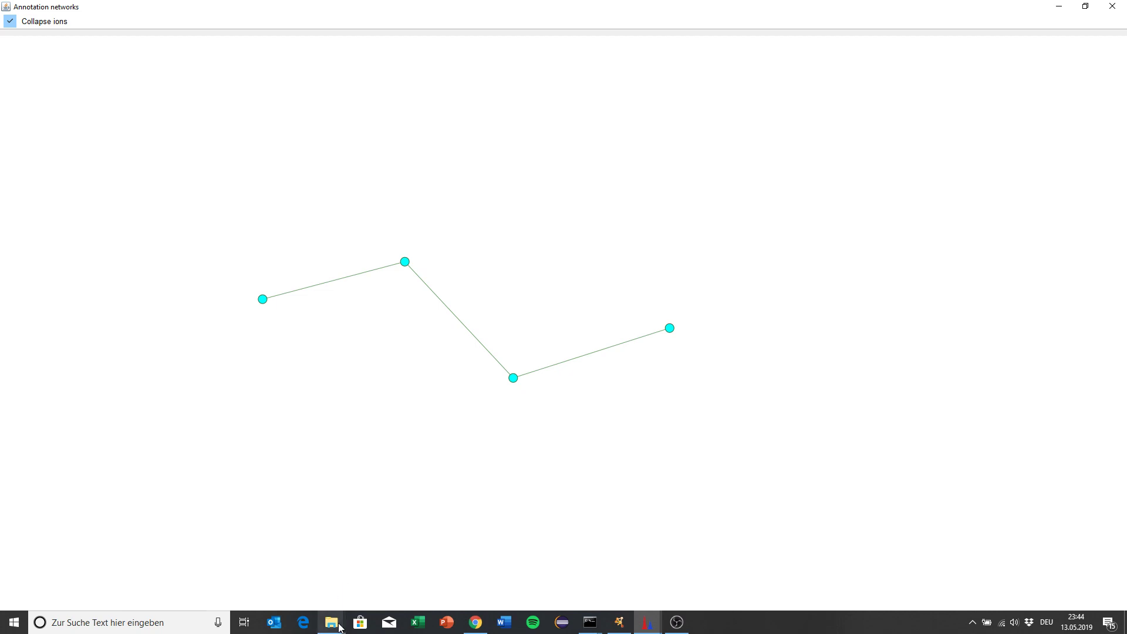
pyautogui.click(336, 623)
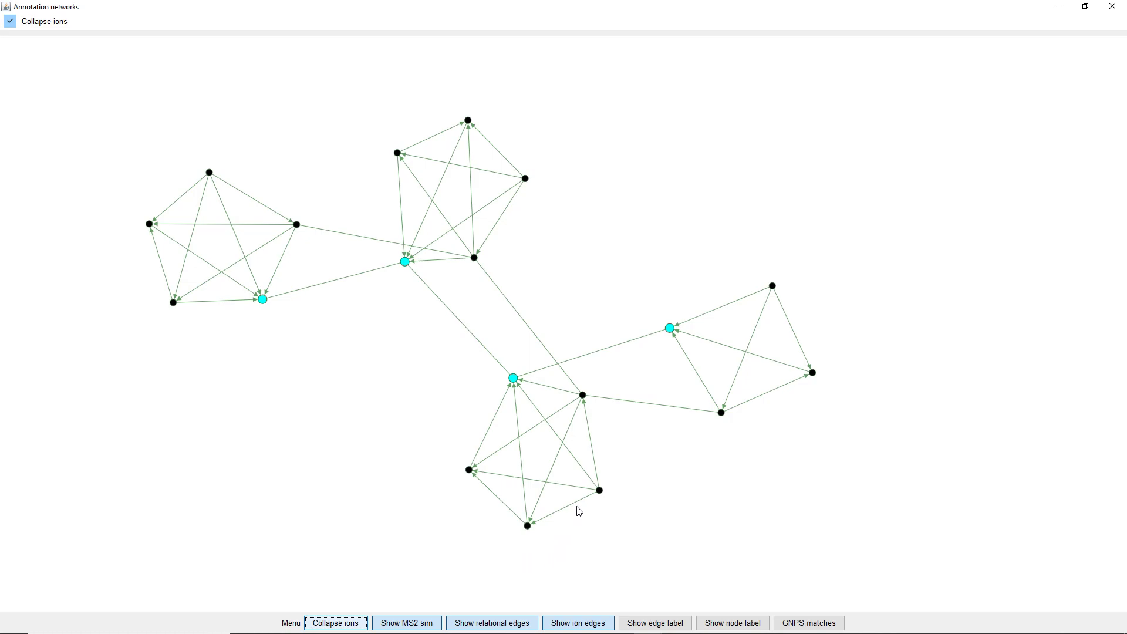
pyautogui.click(733, 624)
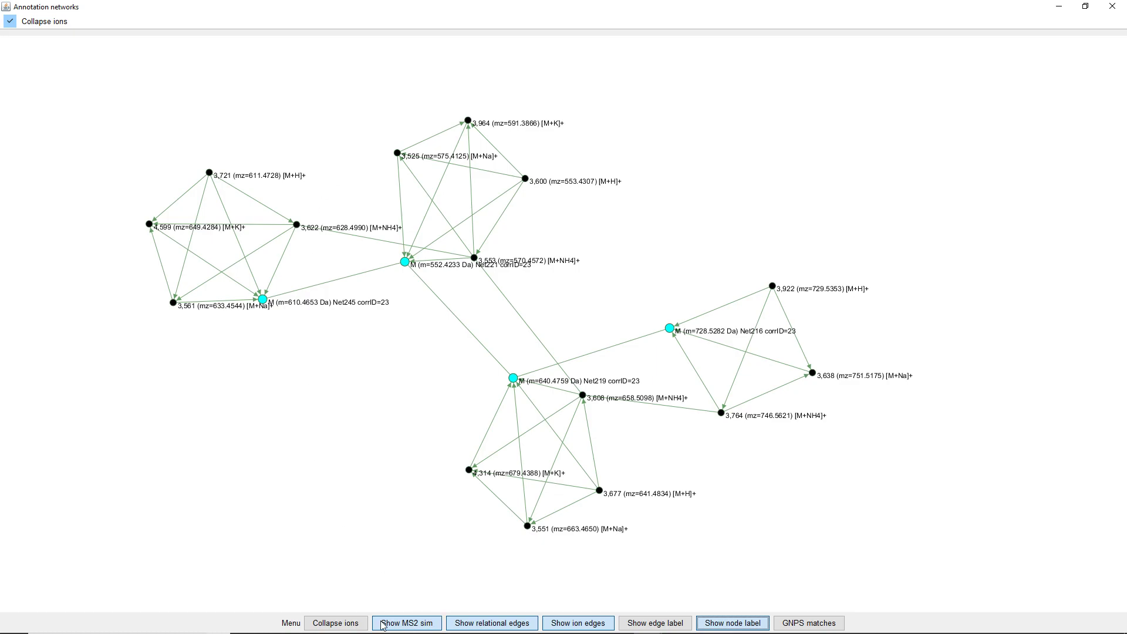
# Compare the four-network cluster with the MS2 similarity edges hidden and shown, leaving them shown
pyautogui.click(432, 626)
pyautogui.click(432, 626)
pyautogui.click(431, 625)
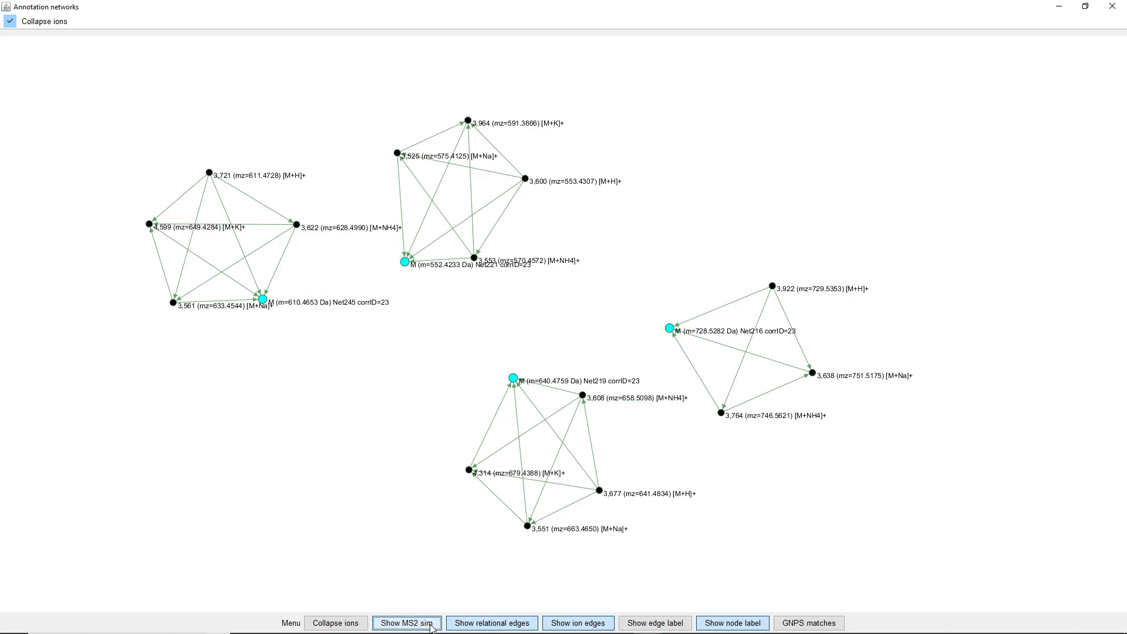
pyautogui.click(431, 626)
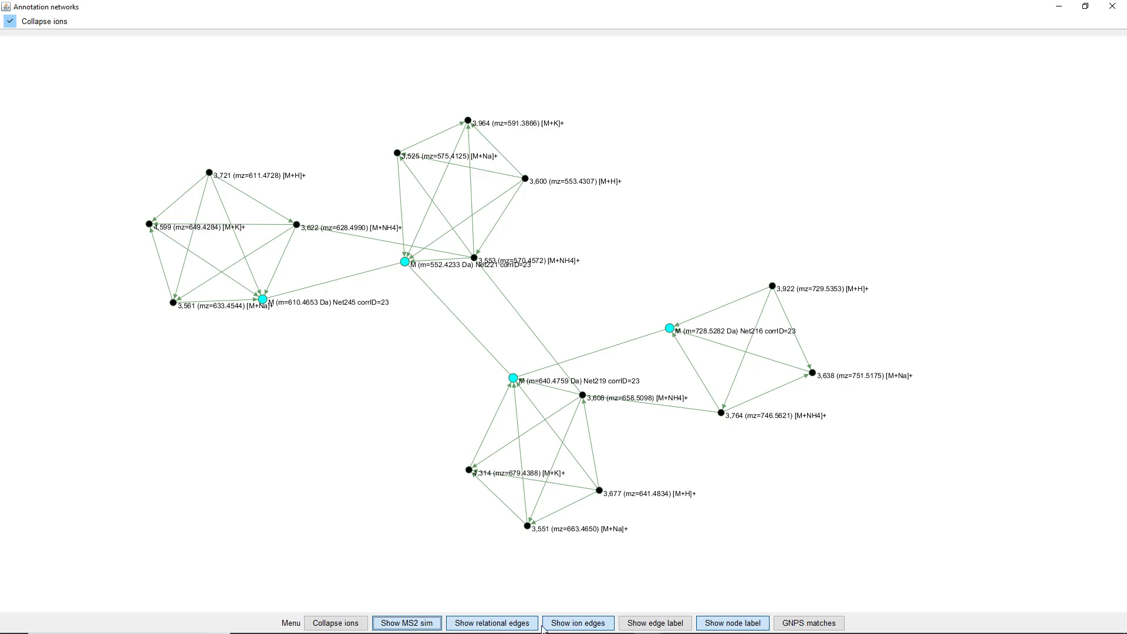
# Hide the ion edges within the four networks and check the edge labels of the remaining MS2 similarity connections
pyautogui.click(577, 623)
pyautogui.click(577, 623)
pyautogui.click(577, 625)
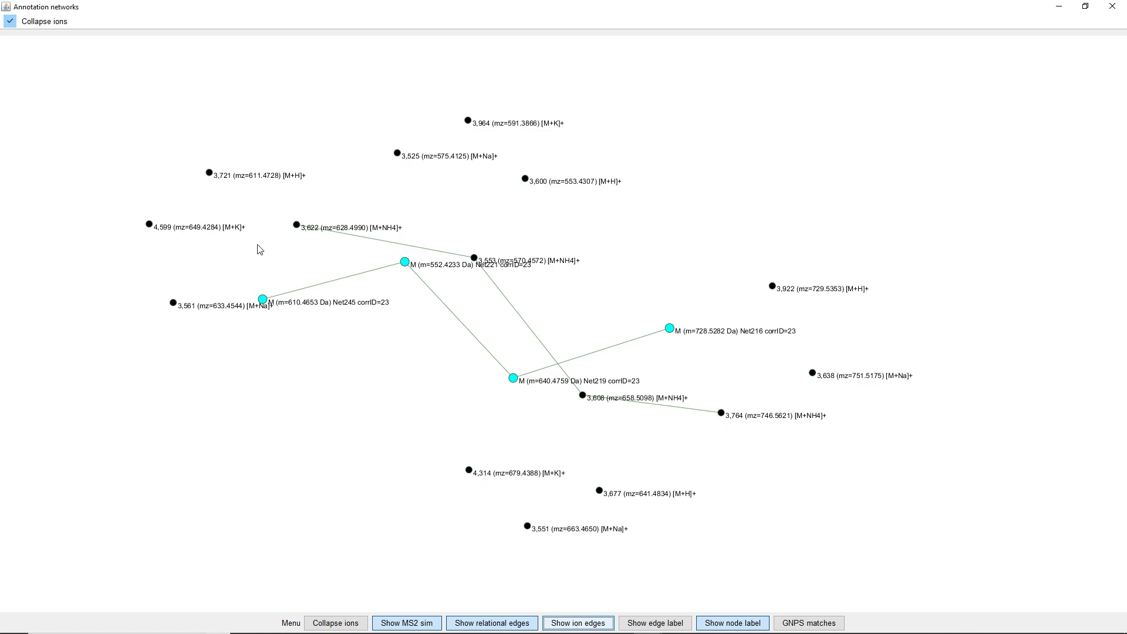
pyautogui.click(643, 625)
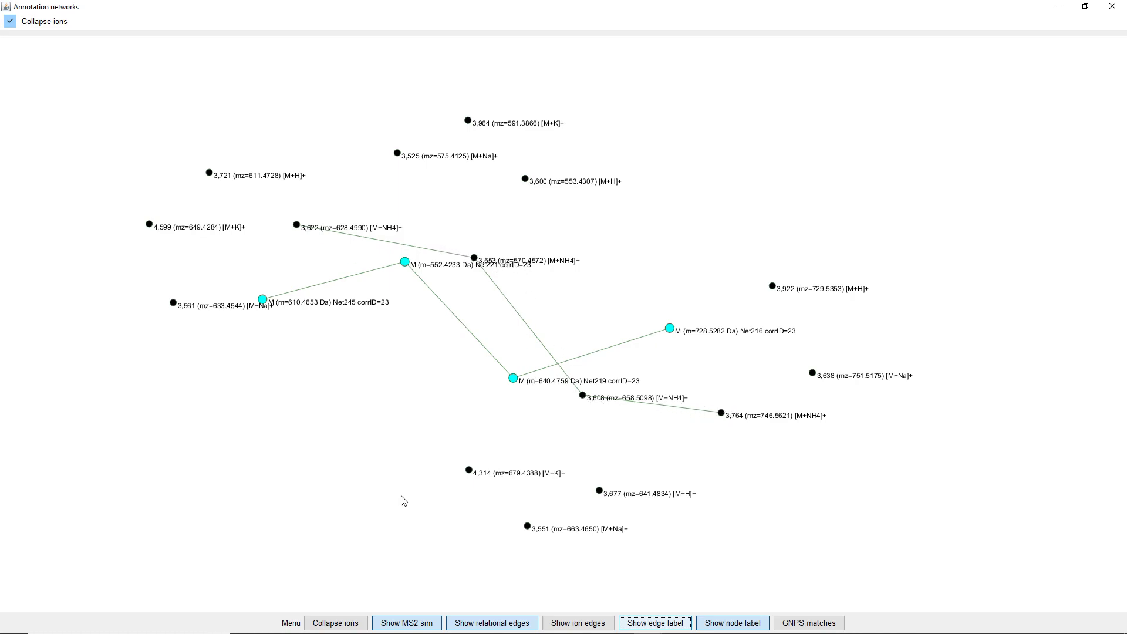
# Compare the collapsed and expanded ion views without ion edges, leaving the ions collapsed into their neutral molecule nodes
pyautogui.click(347, 625)
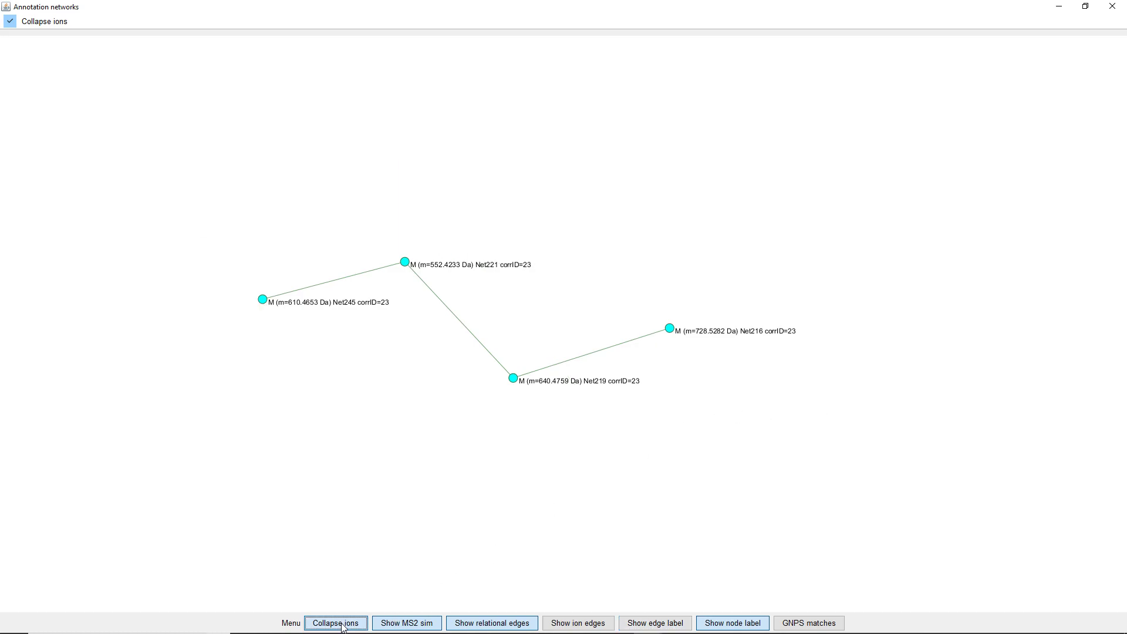
pyautogui.click(342, 625)
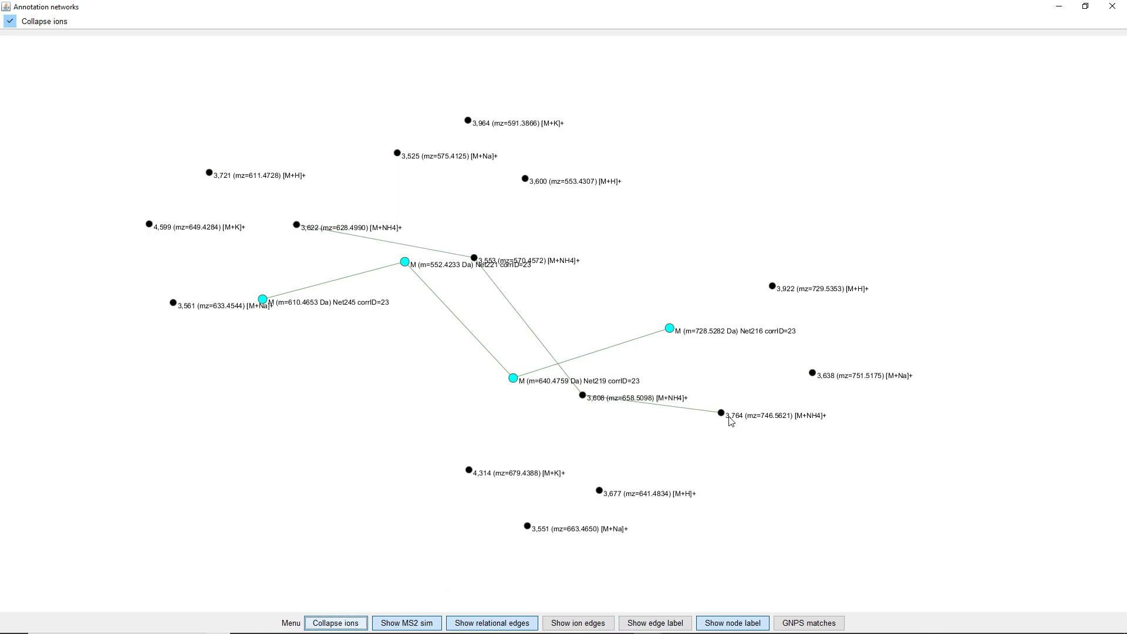
pyautogui.click(355, 623)
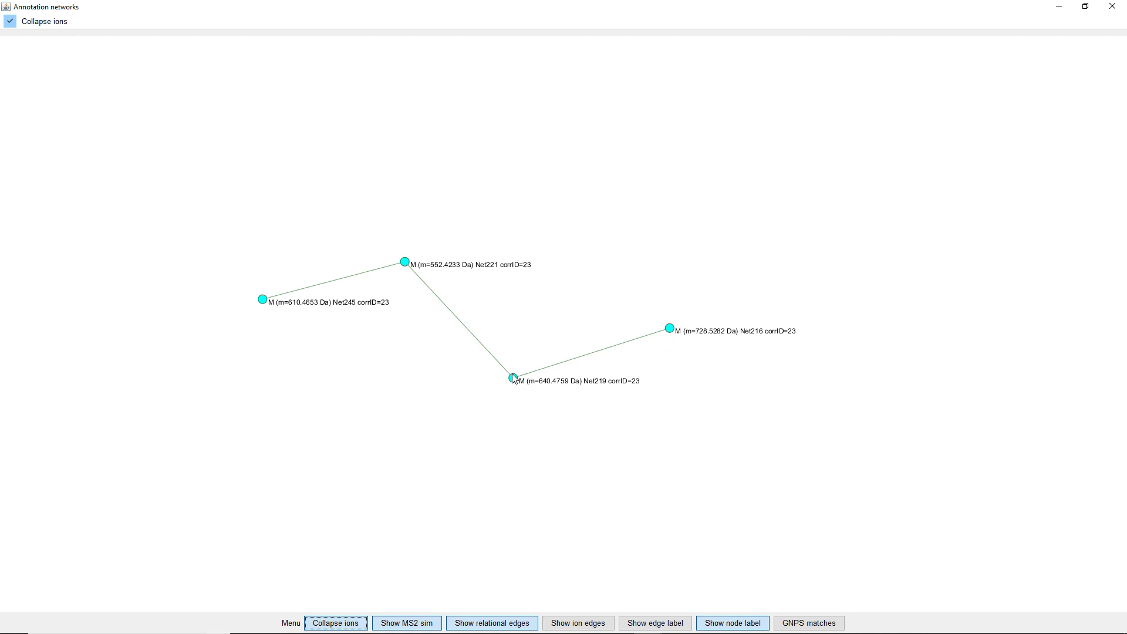
# Label the nodes with GNPS matches instead of the standard labels, and expand the collapsed ions in the bile acid cluster
pyautogui.scroll(-10, 455, 403)
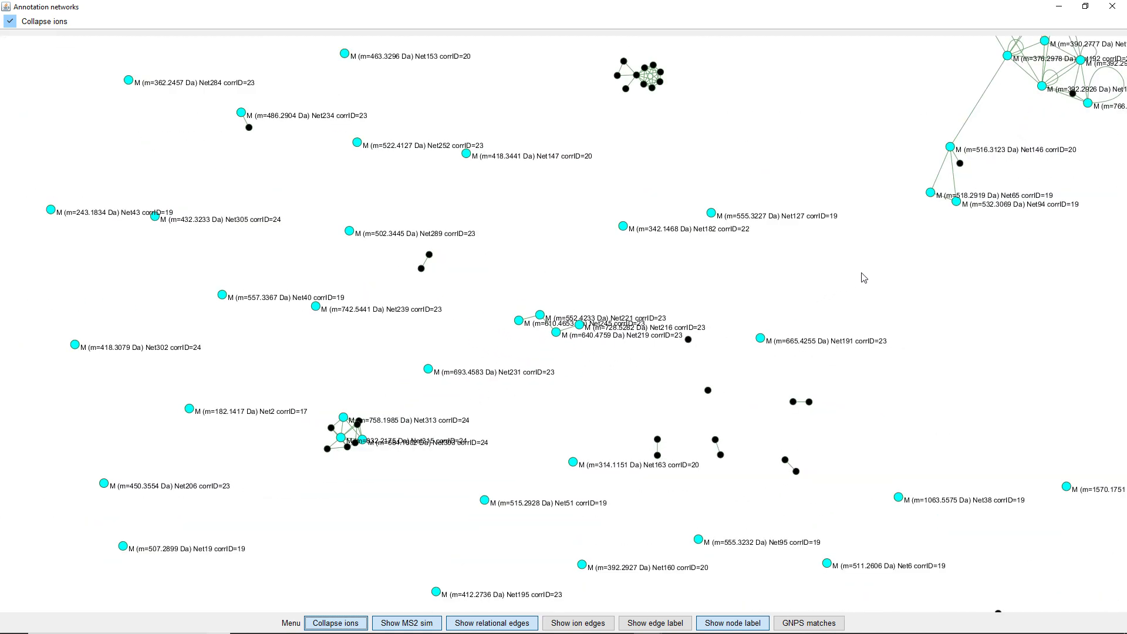
pyautogui.scroll(-1, 863, 277)
pyautogui.moveTo(721, 622)
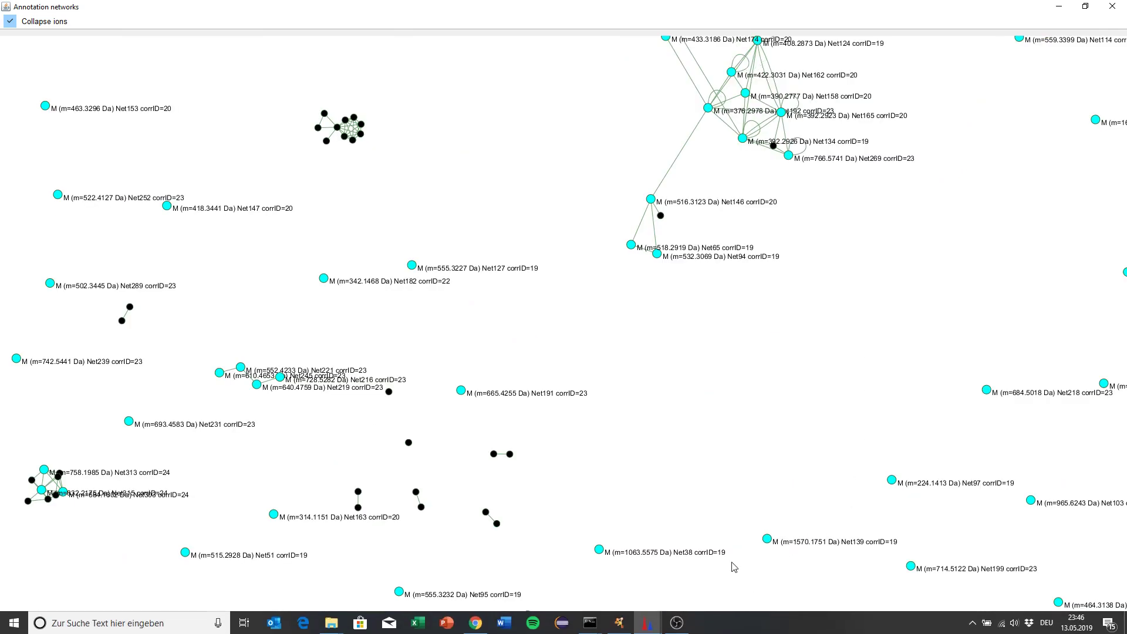
pyautogui.click(733, 623)
pyautogui.click(805, 623)
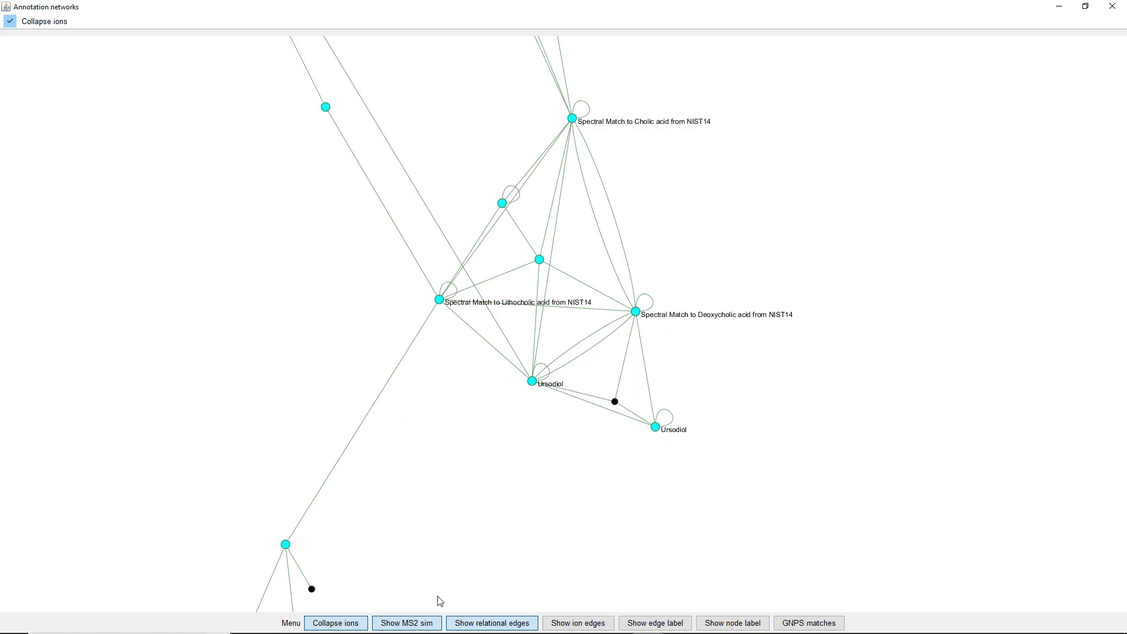
pyautogui.click(351, 627)
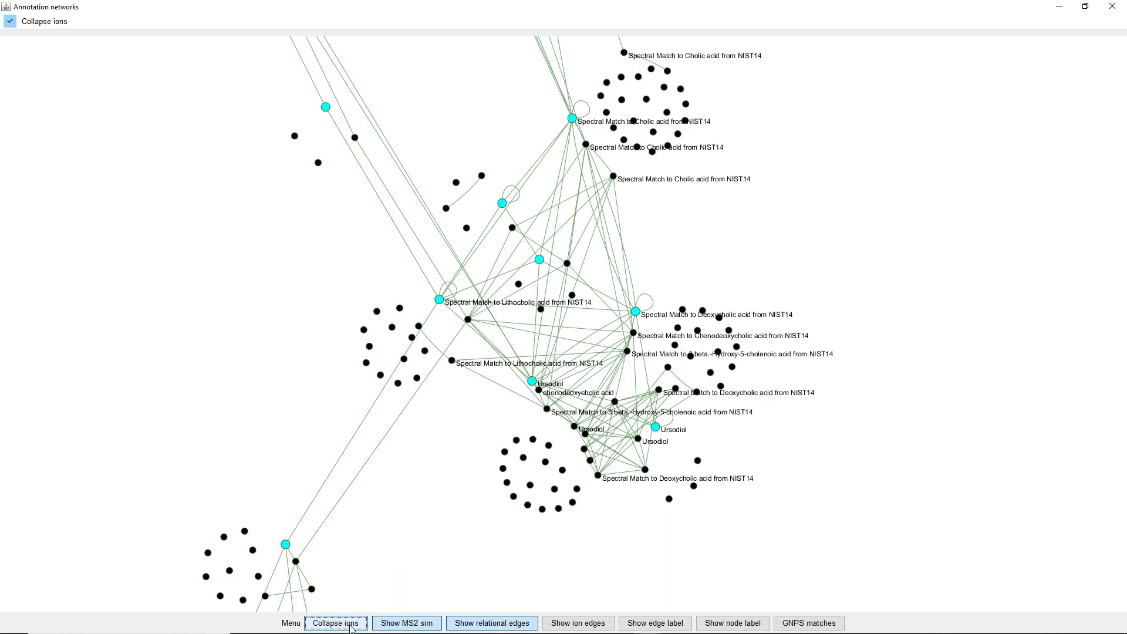
# Show the ion edges in the bile acid cluster and examine the expanded ion identity network of cholic acid
pyautogui.click(563, 624)
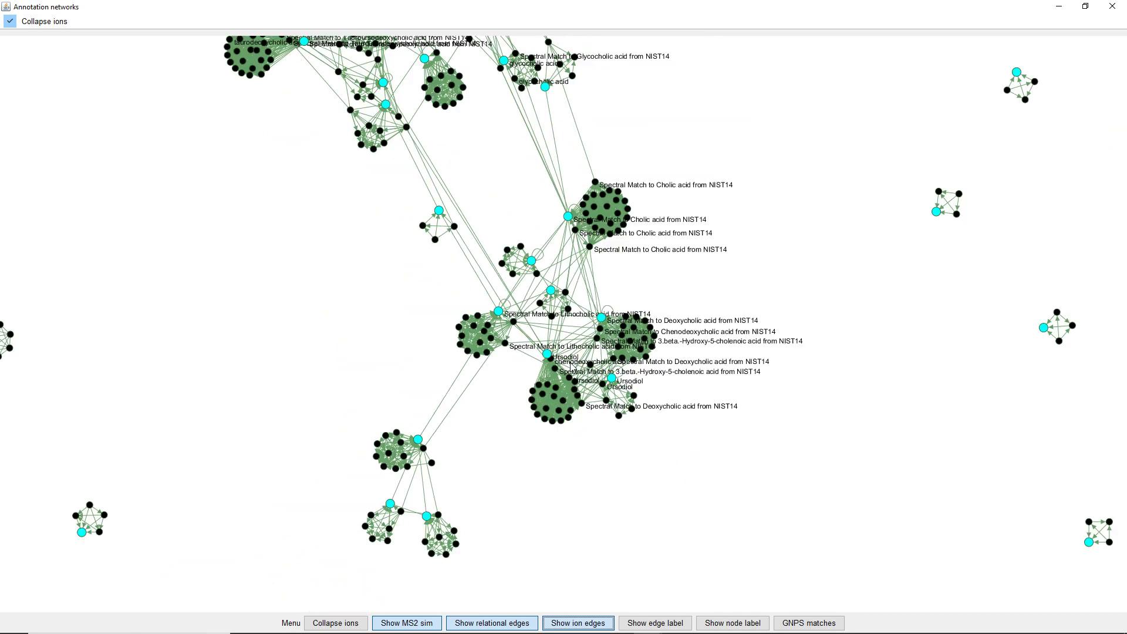
pyautogui.scroll(-2, 519, 187)
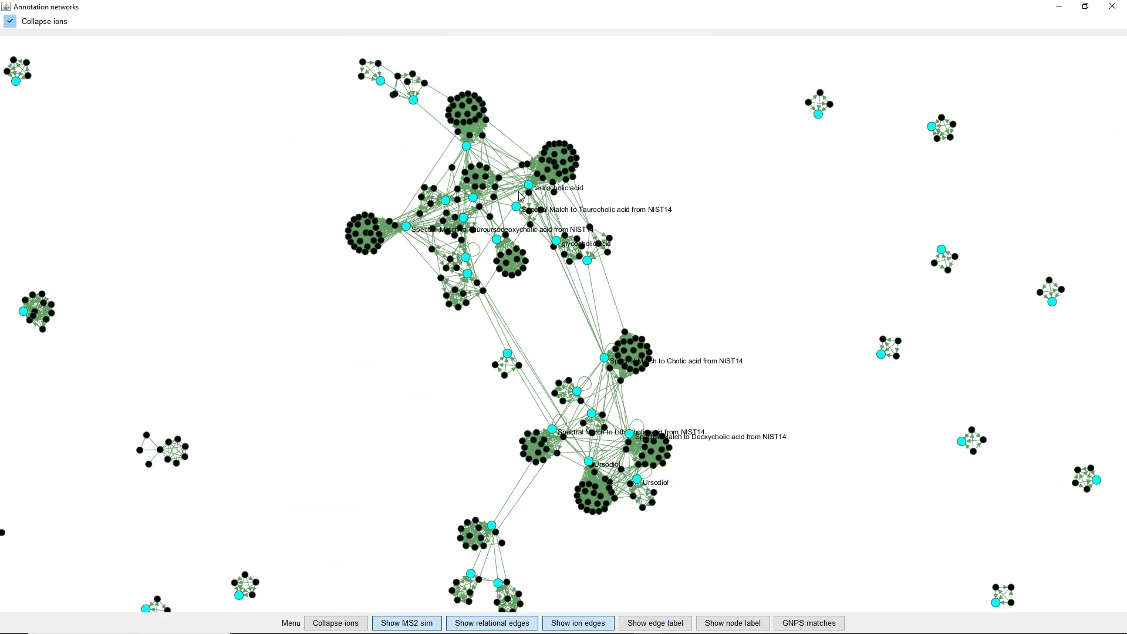
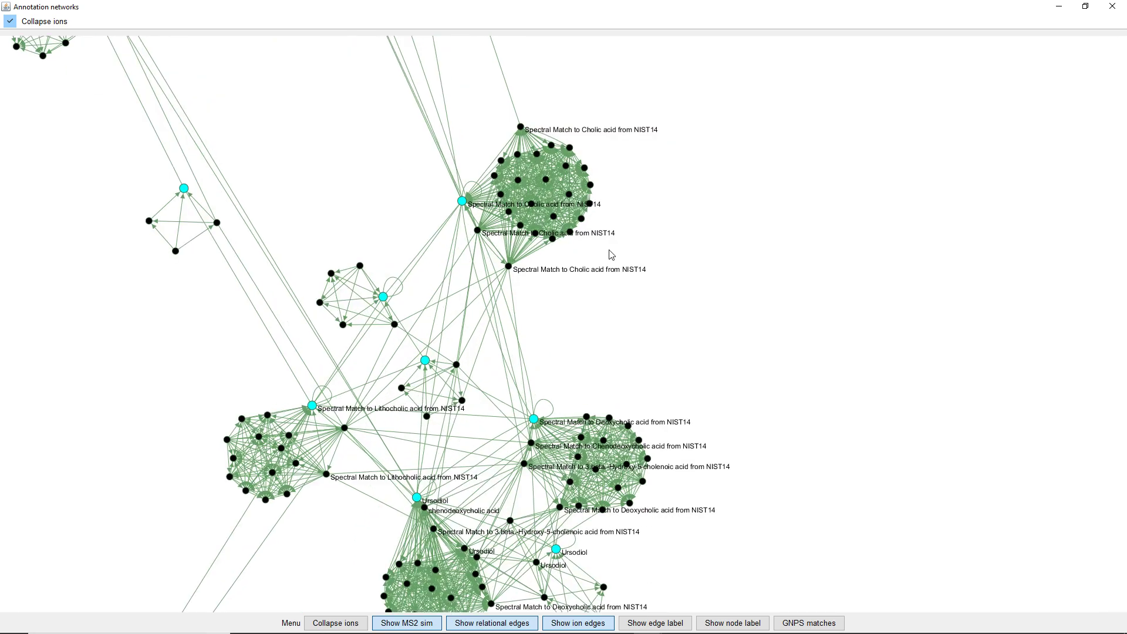
pyautogui.moveTo(617, 172); pyautogui.dragTo(505, 392)
pyautogui.scroll(4, 499, 392)
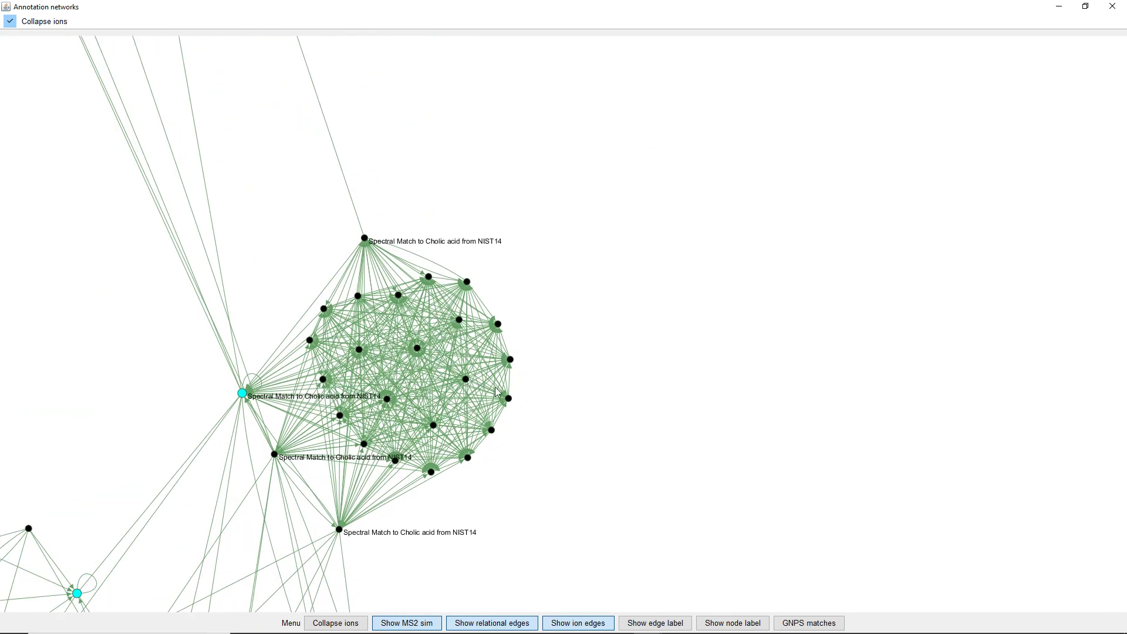
pyautogui.scroll(1, 482, 406)
pyautogui.scroll(3, 425, 361)
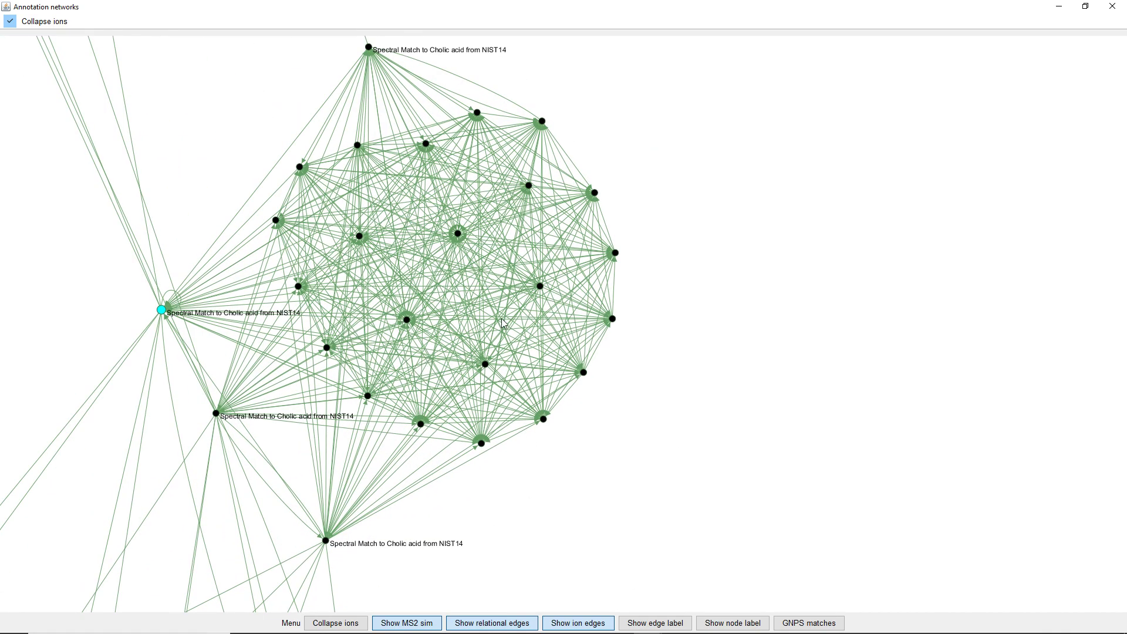
pyautogui.scroll(-1, 395, 307)
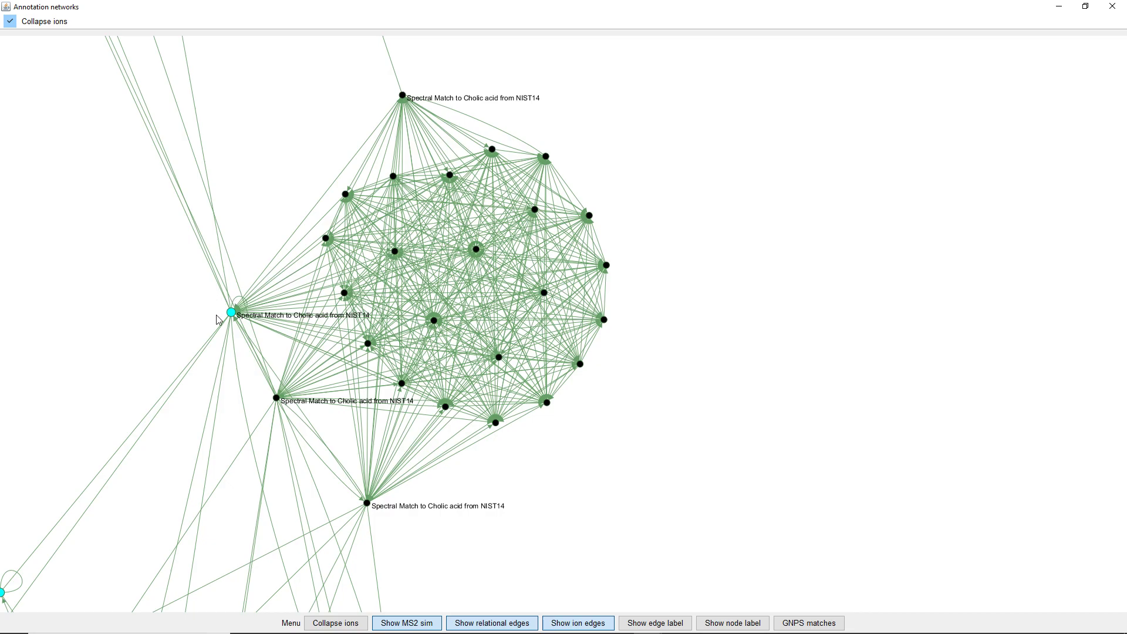
# Compare the cholic acid network with its ions collapsed and expanded, leaving the ions expanded
pyautogui.click(325, 622)
pyautogui.click(330, 624)
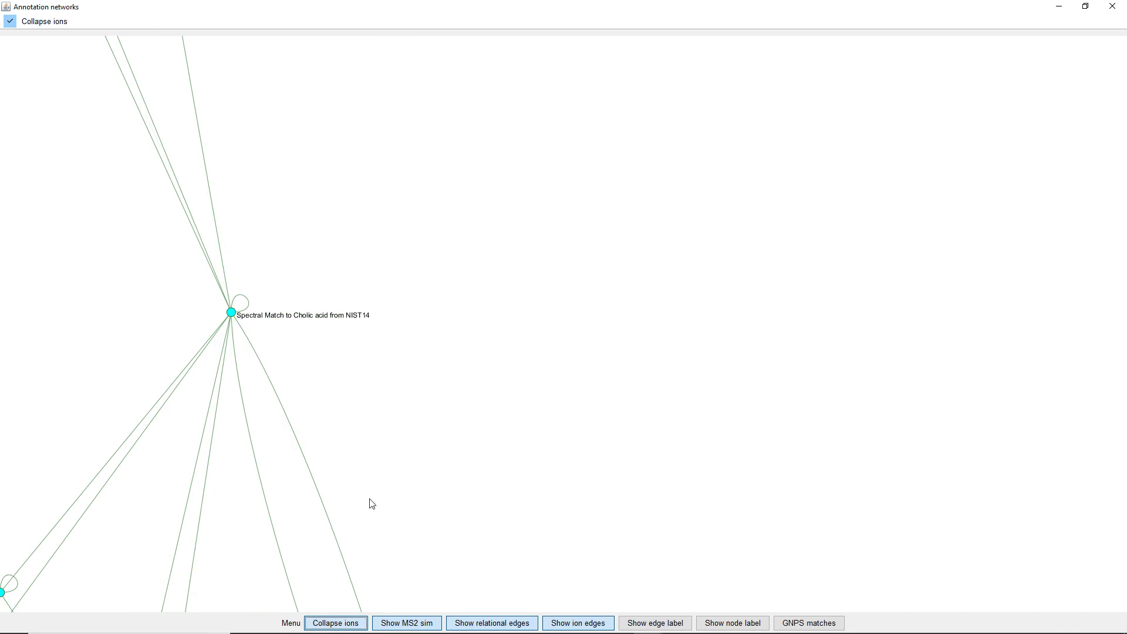
pyautogui.click(337, 621)
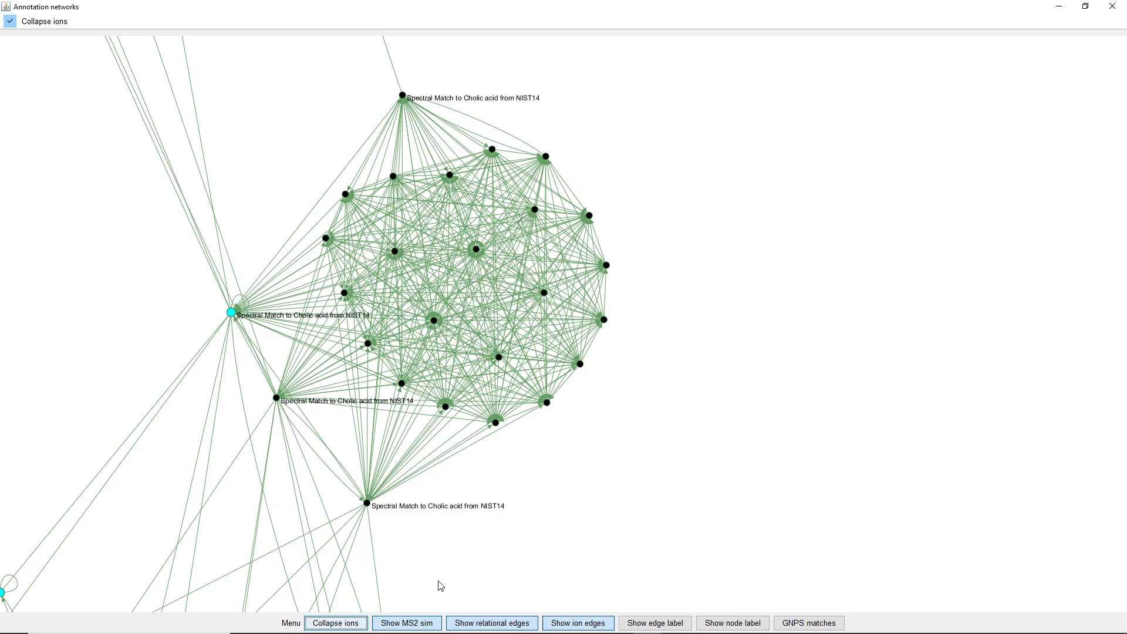
# Collapse the ions into their neutral molecule nodes with the ion edges hidden, and turn the ion edges back on
pyautogui.click(571, 625)
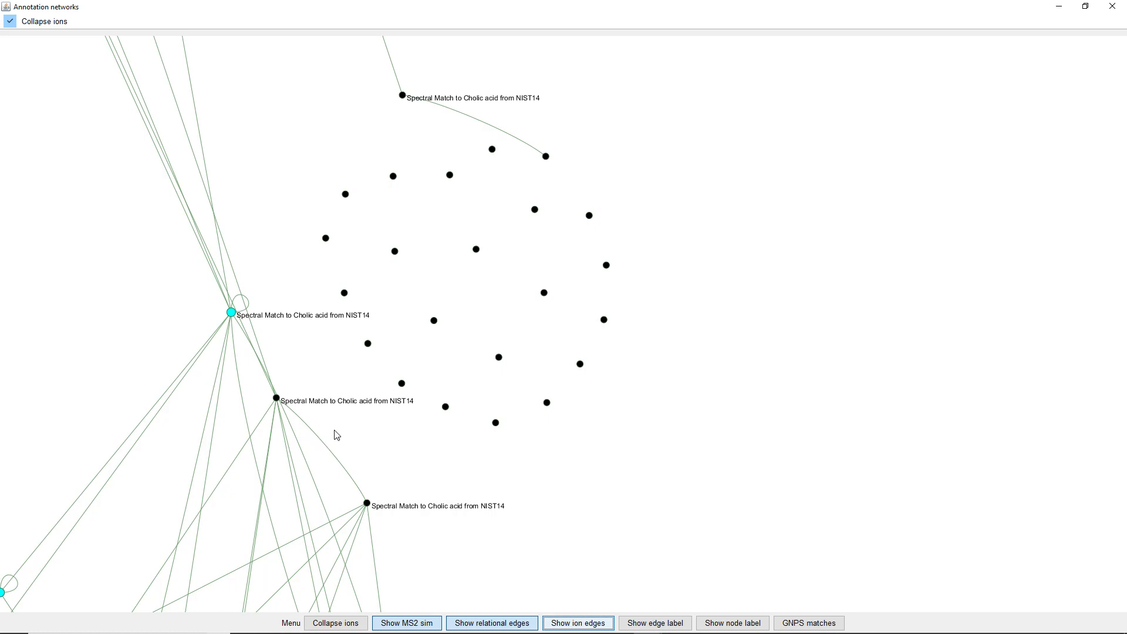
pyautogui.click(330, 623)
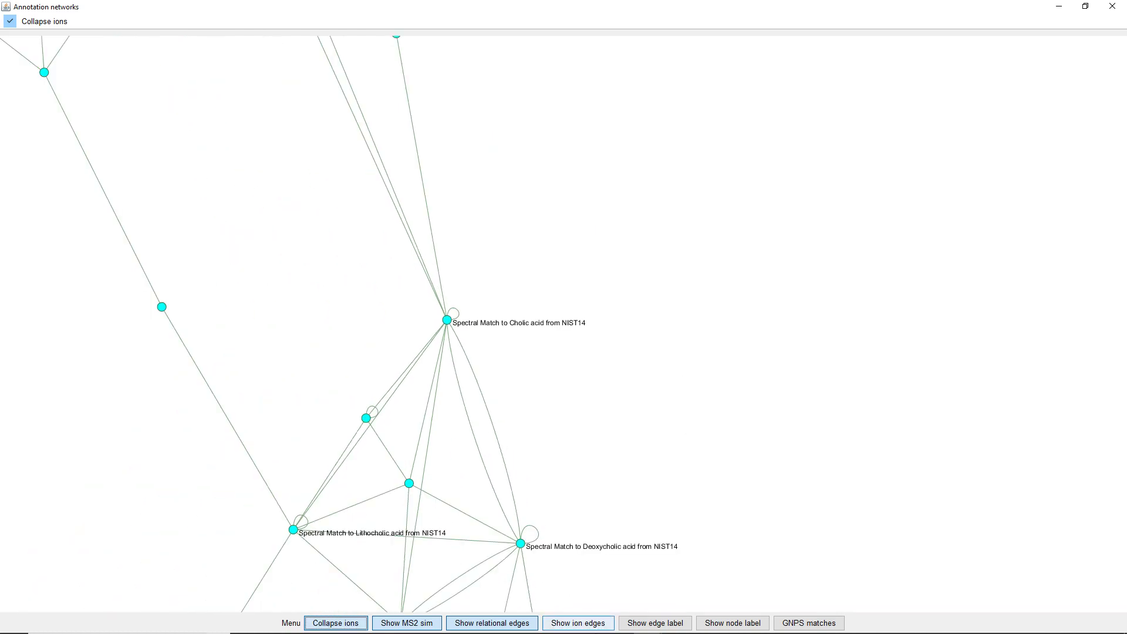
pyautogui.click(588, 624)
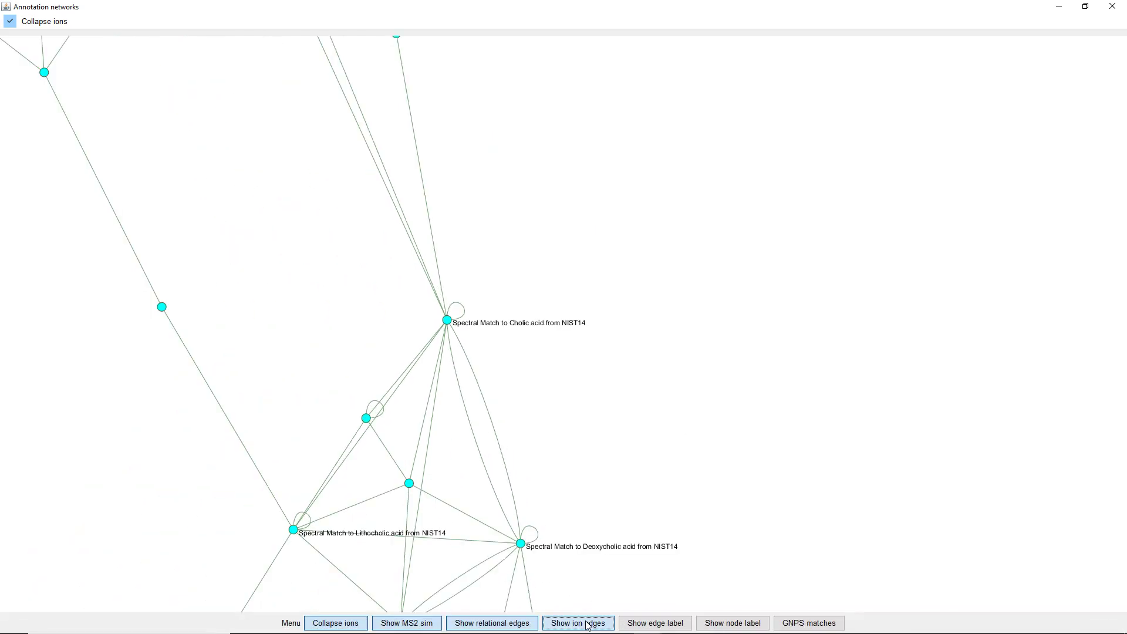
# Compare the expanded and collapsed ions in the taurocholic acid part of the cluster, leaving the ions collapsed
pyautogui.scroll(-5, 608, 464)
pyautogui.doubleClick(405, 197)
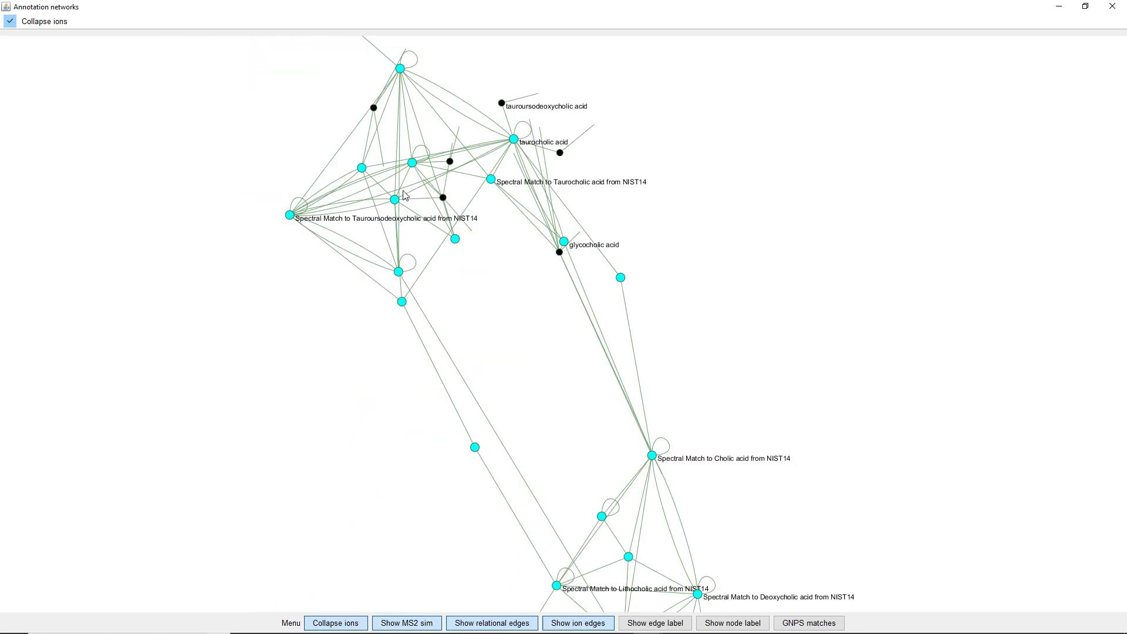
pyautogui.scroll(4, 586, 388)
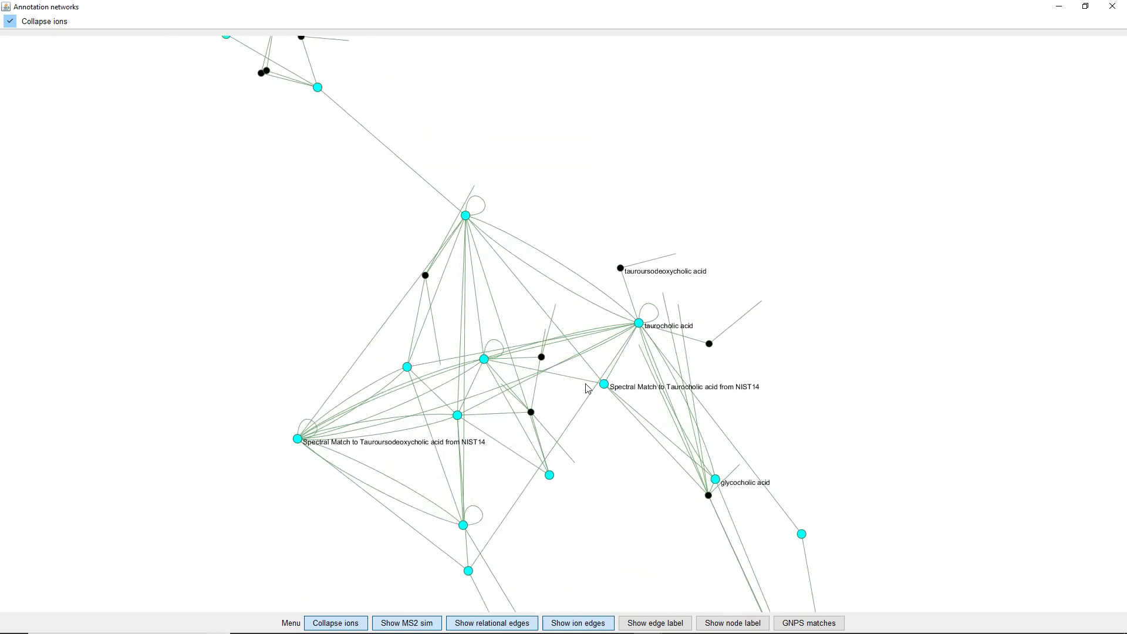
pyautogui.click(335, 623)
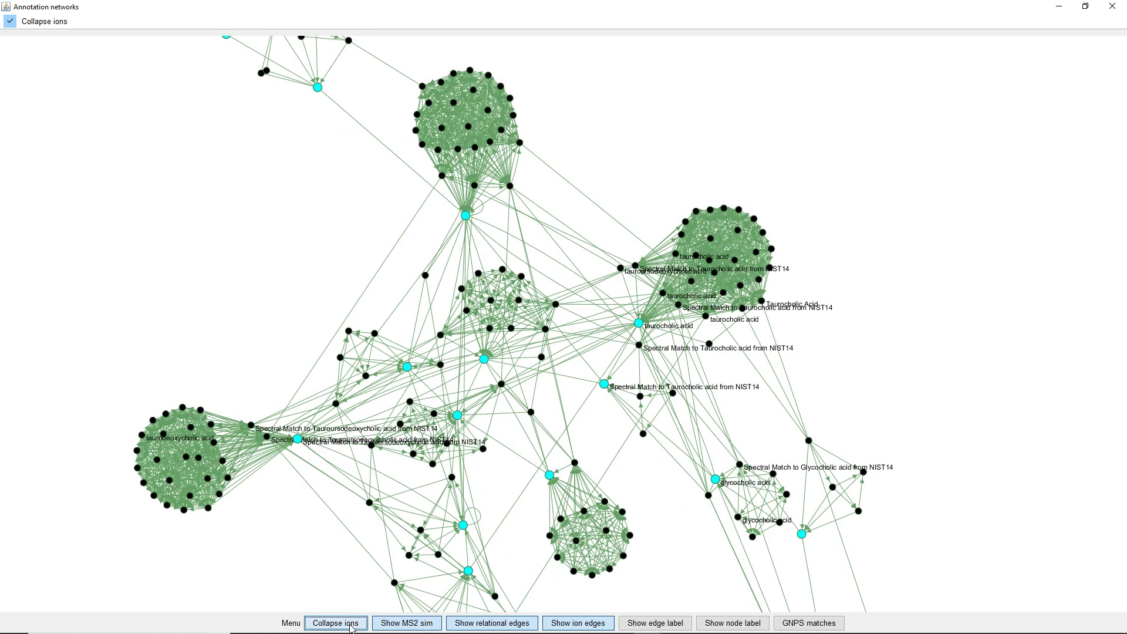
pyautogui.click(335, 623)
# Examine the GNPS match labels and connections between the collapsed taurine-conjugated, glycocholic and free bile acid nodes, and close the annotation networks
pyautogui.doubleClick(641, 424)
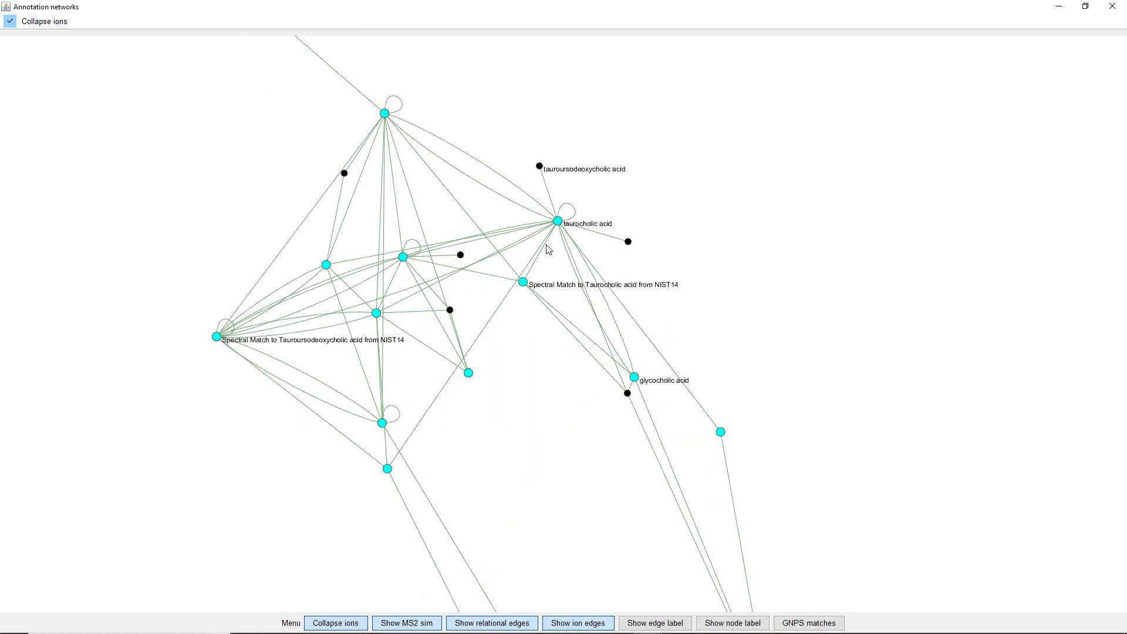
pyautogui.scroll(5, 531, 238)
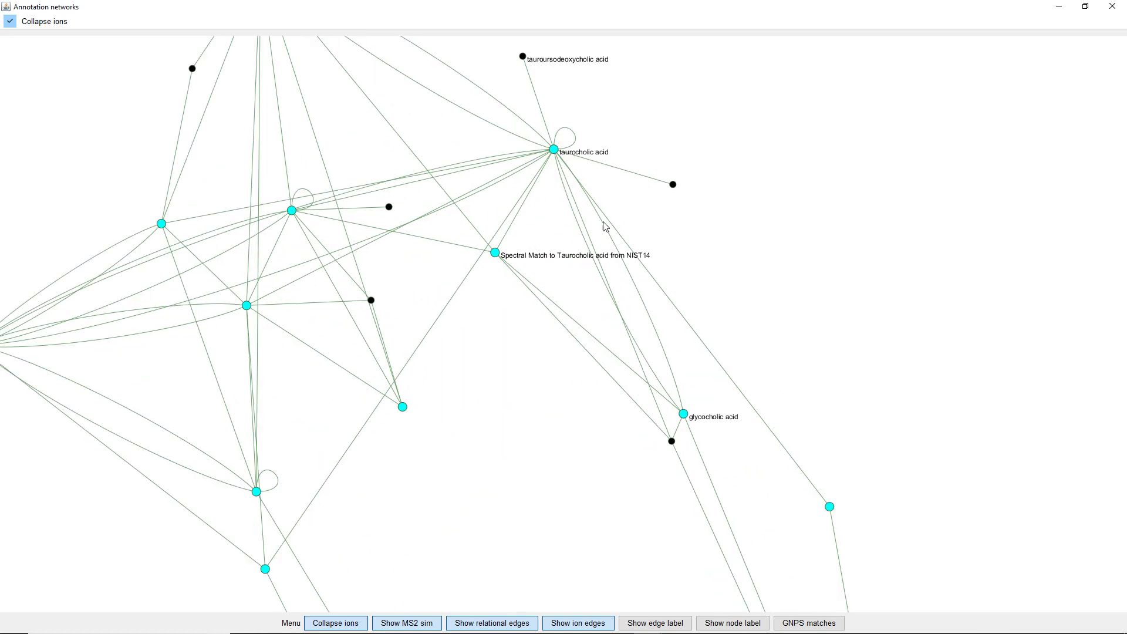
pyautogui.doubleClick(444, 164)
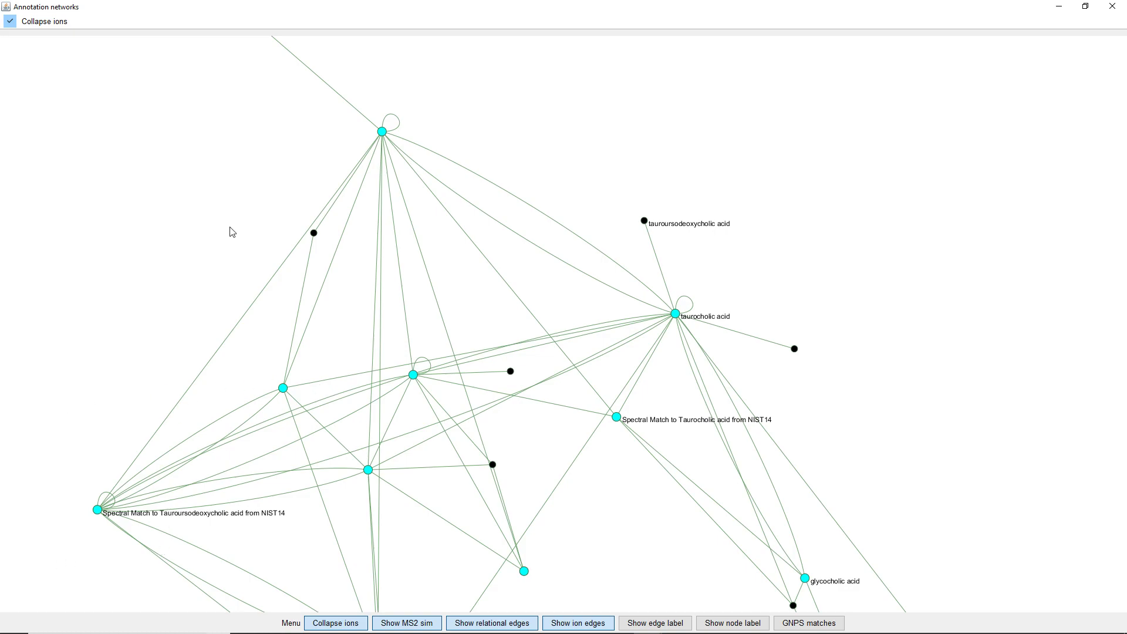
pyautogui.scroll(-2, 565, 262)
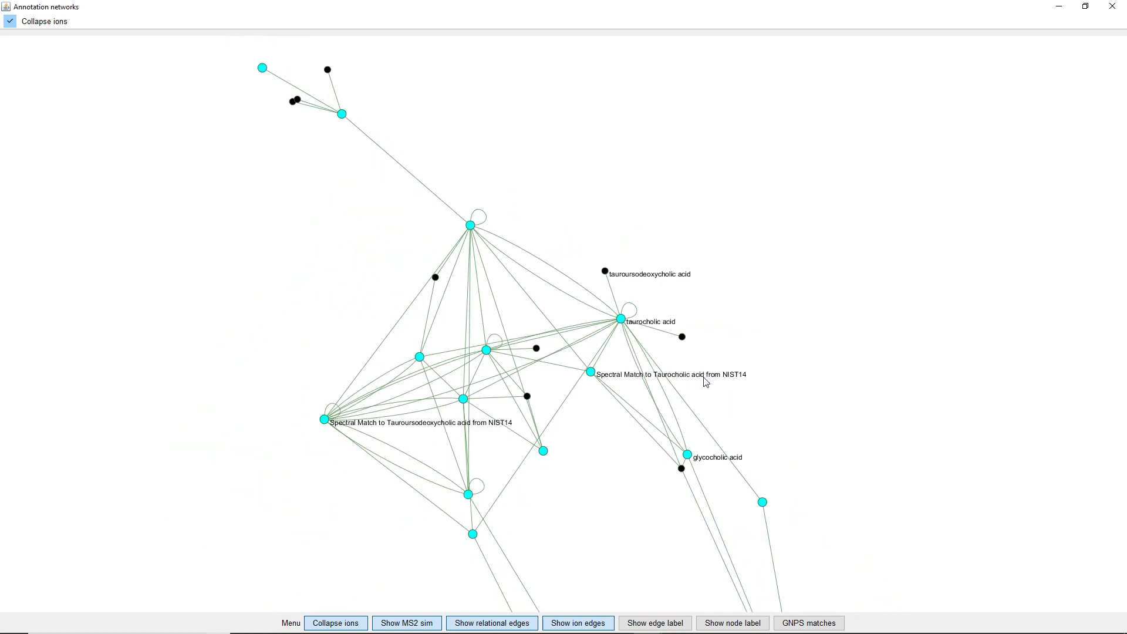
pyautogui.press('Down')
pyautogui.press('Down')
pyautogui.press('Right')
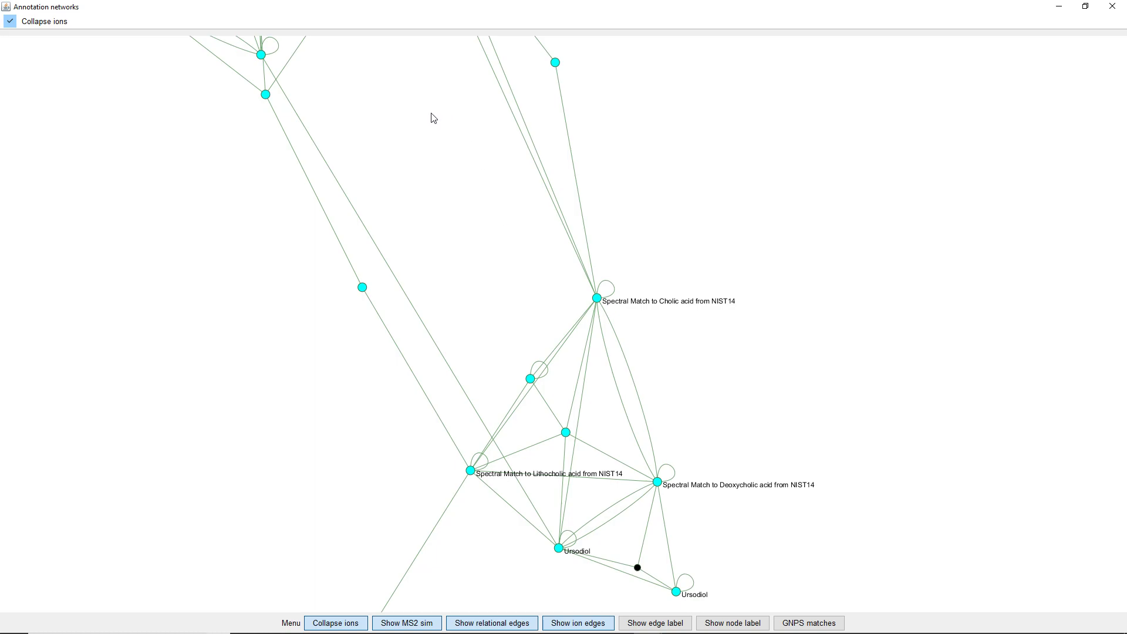
pyautogui.press('Up')
pyautogui.press('Up')
pyautogui.press('Left')
pyautogui.press('Up')
pyautogui.press('Up')
pyautogui.press('Left')
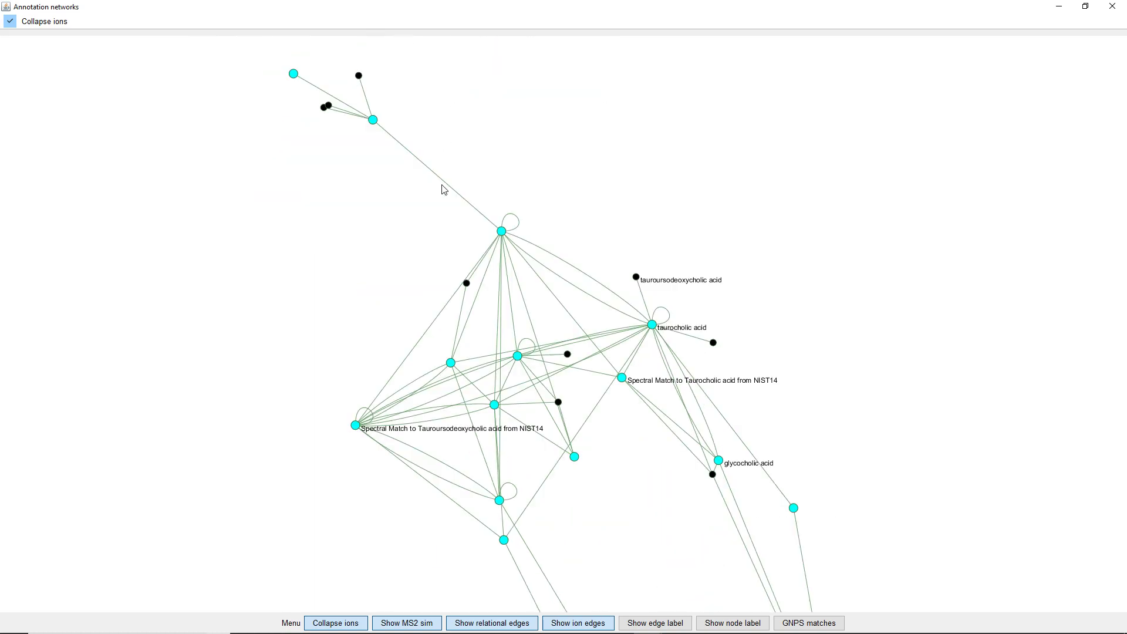
pyautogui.scroll(-5, 443, 189)
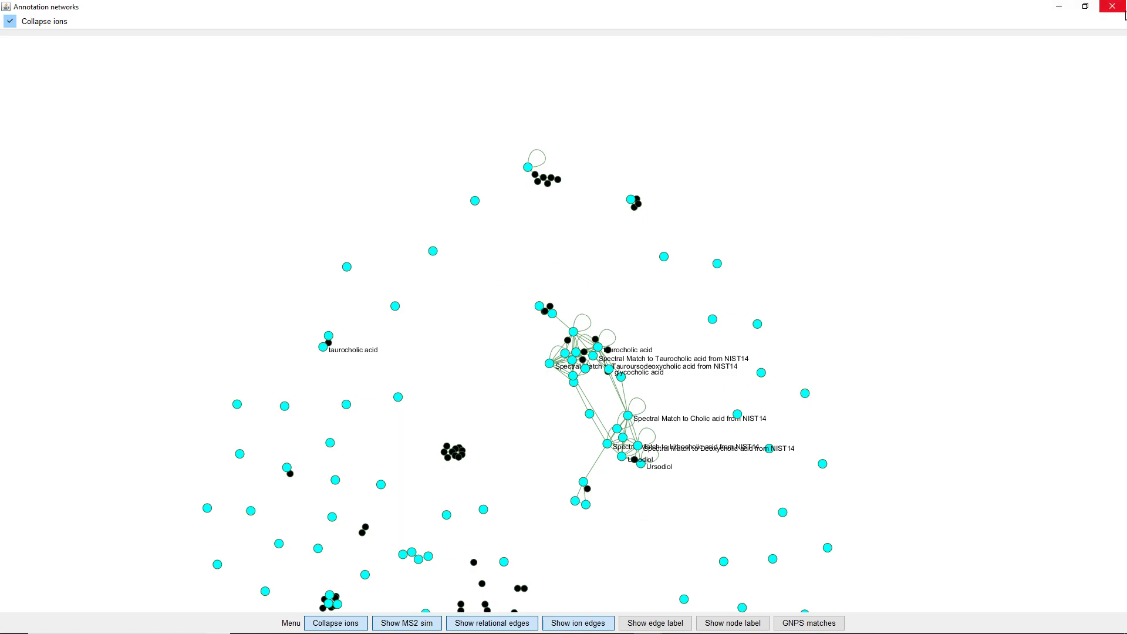
pyautogui.click(1112, 7)
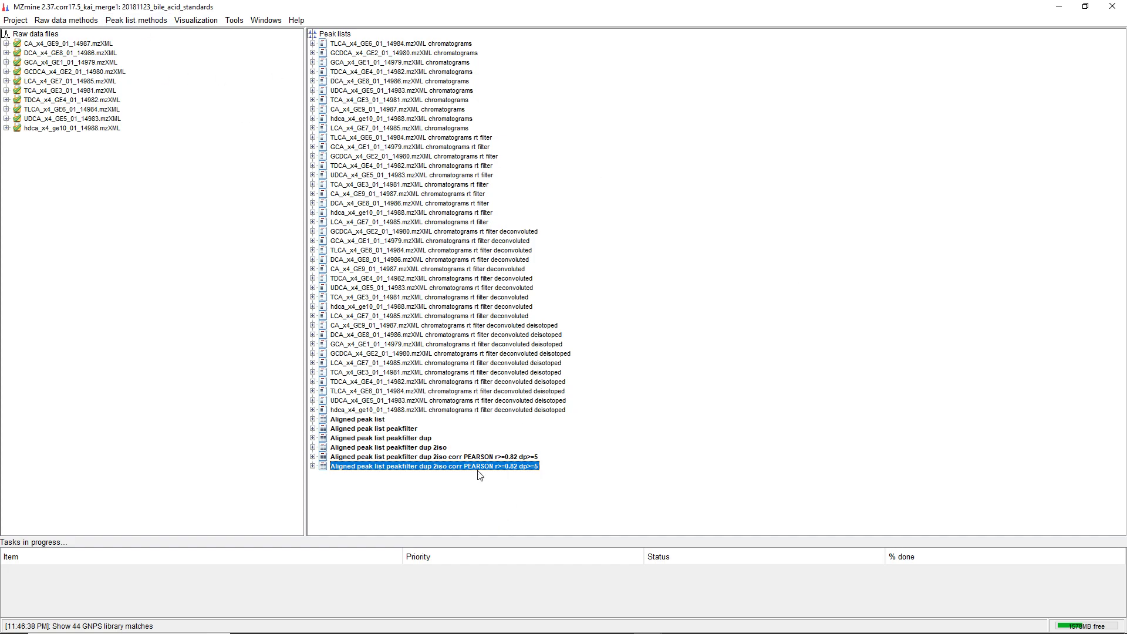
pyautogui.click(144, 22)
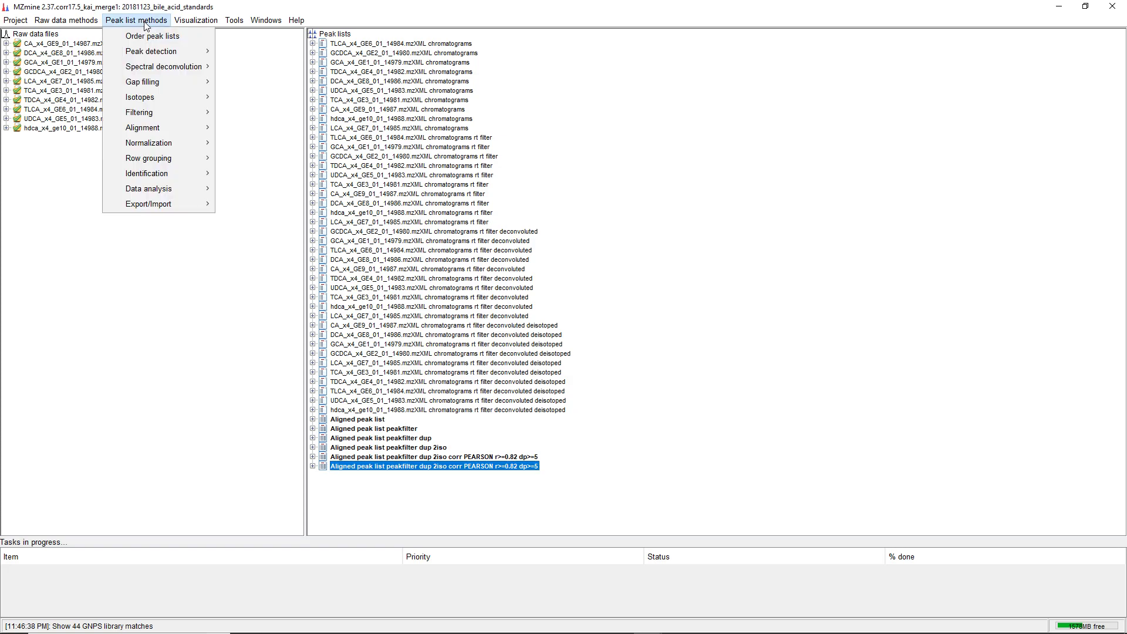
pyautogui.moveTo(165, 189)
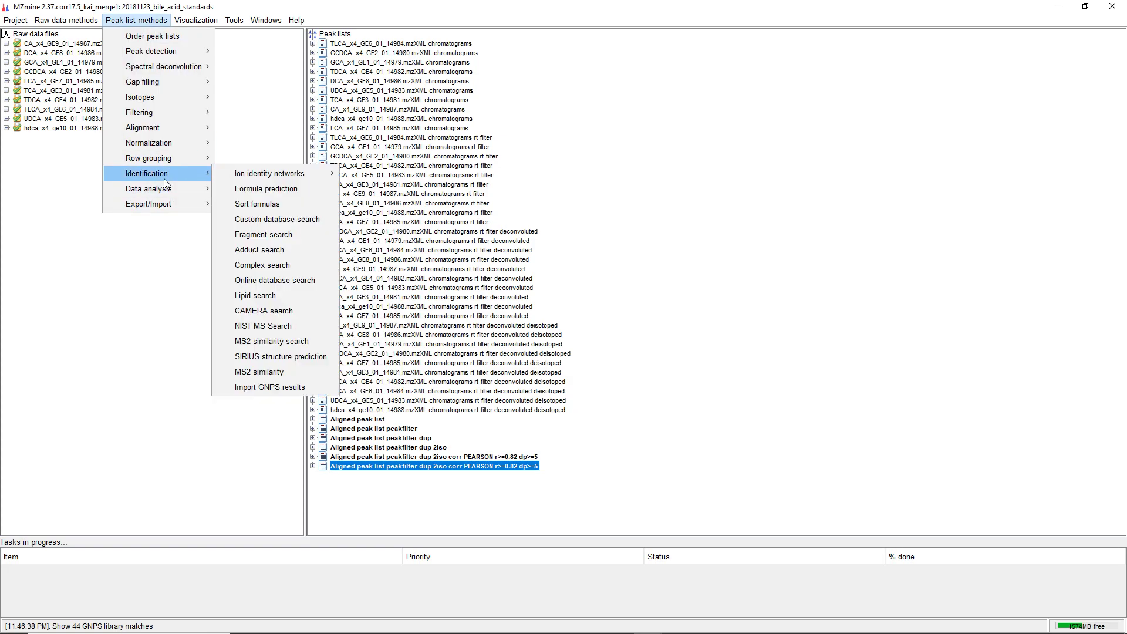
pyautogui.click(238, 388)
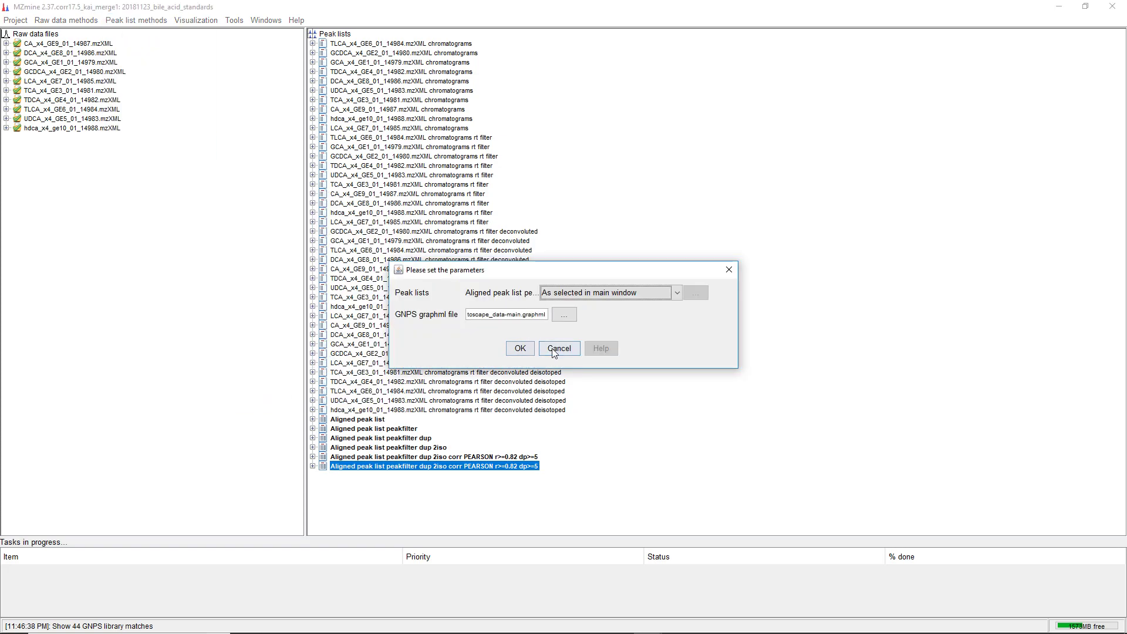
pyautogui.click(518, 348)
# Export the selected aligned peak list as a networking graphml (IIN x FBMN), saved as bile_acids_mzmine.graphml in the mzmine_export folder
pyautogui.click(136, 21)
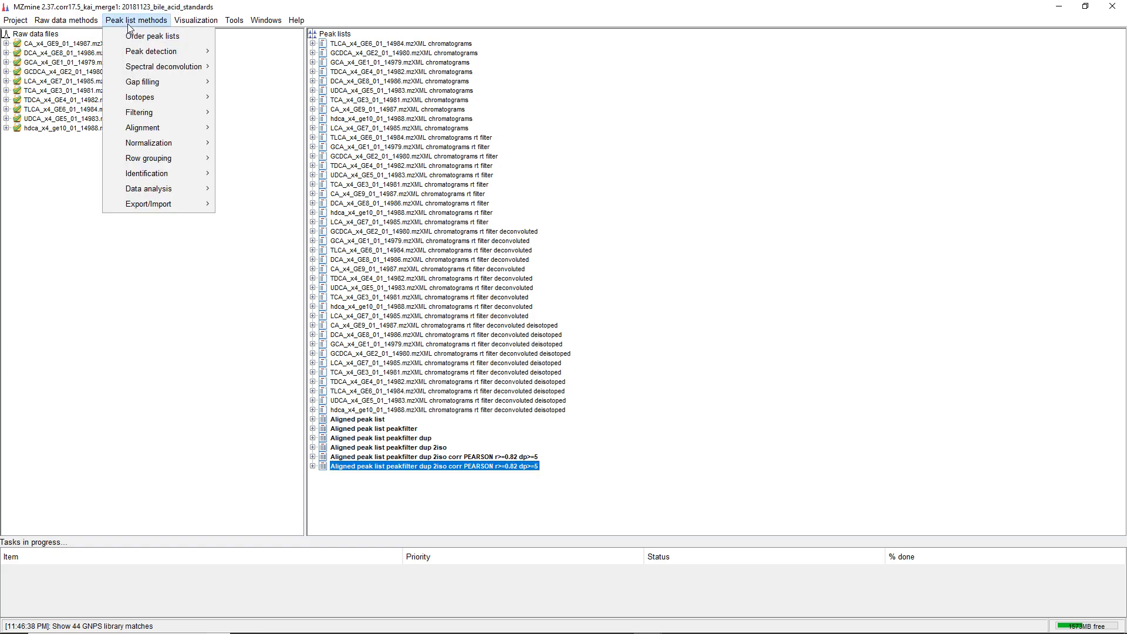
pyautogui.moveTo(150, 206)
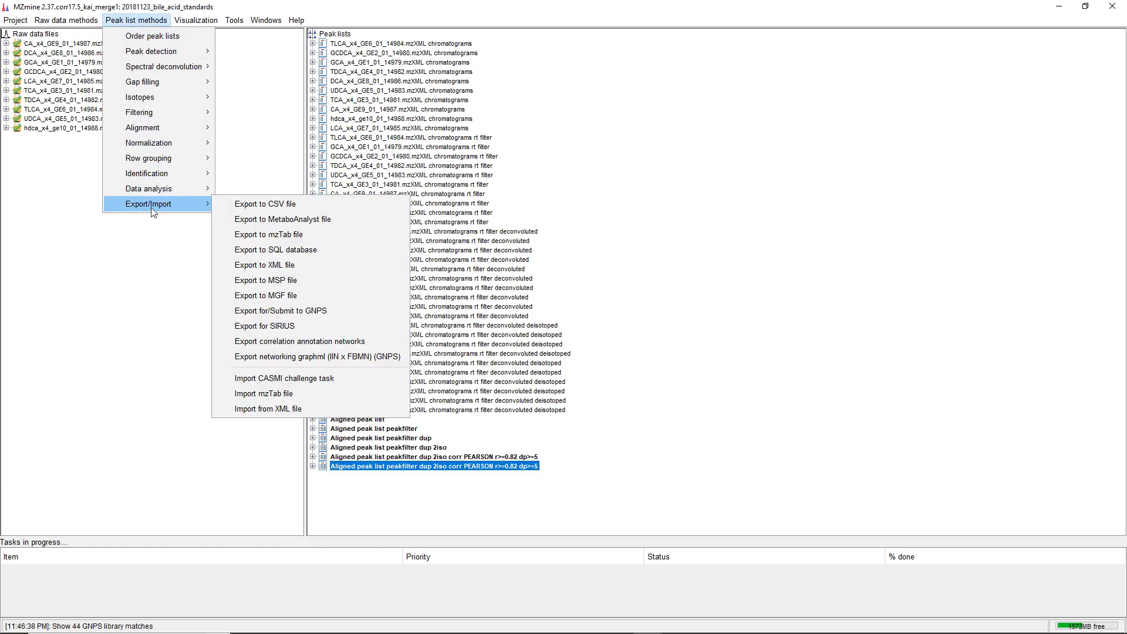
pyautogui.click(313, 357)
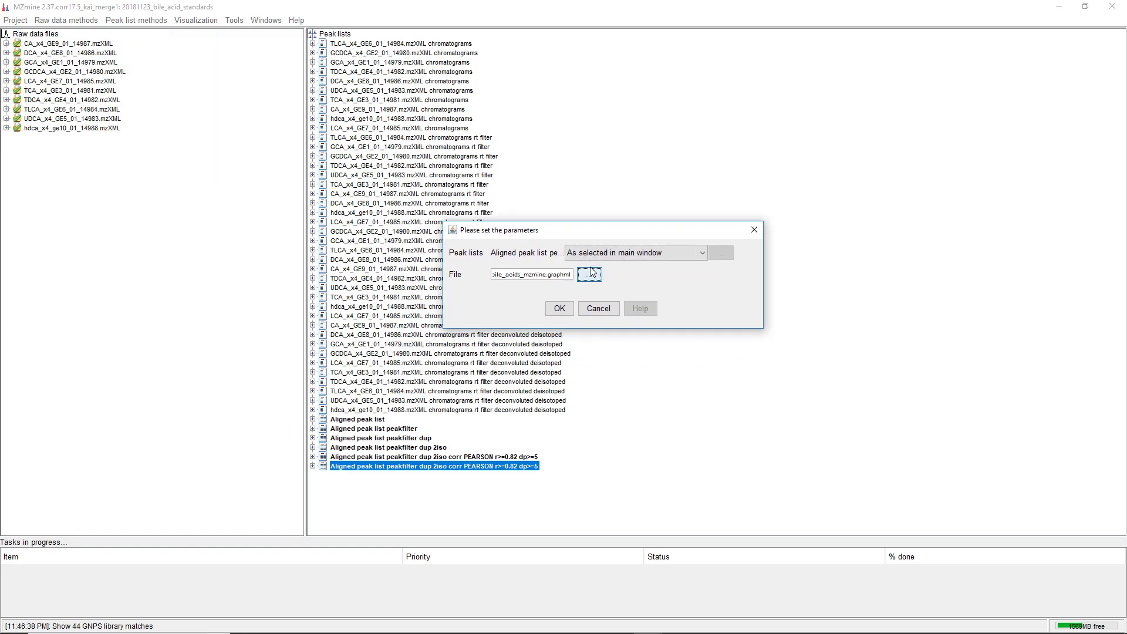
pyautogui.click(588, 275)
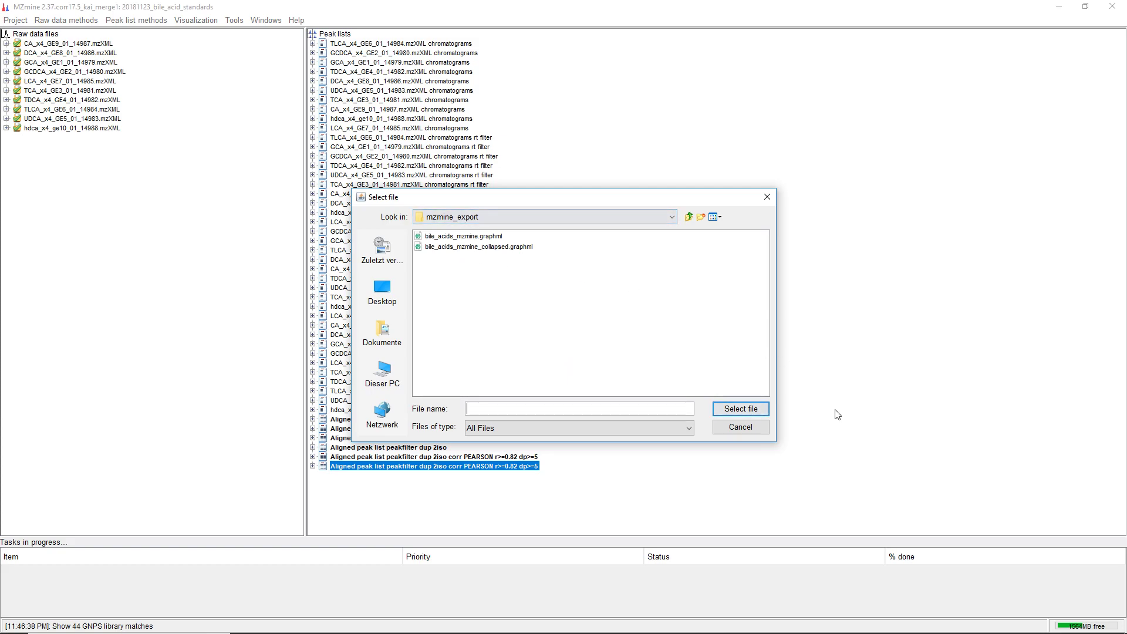
pyautogui.click(464, 236)
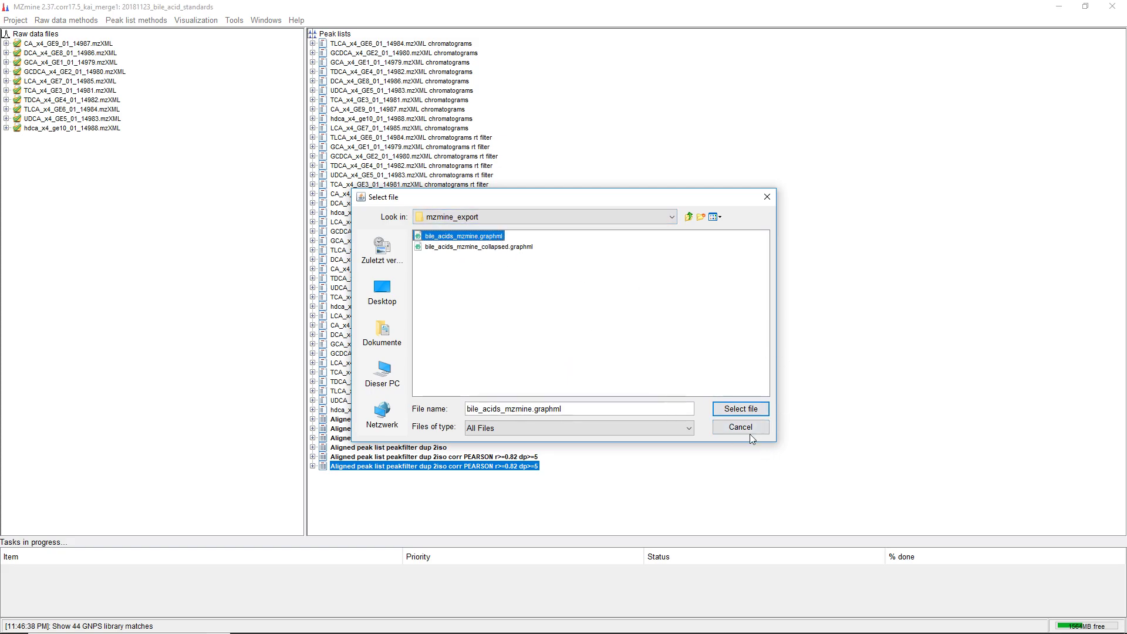
pyautogui.click(741, 408)
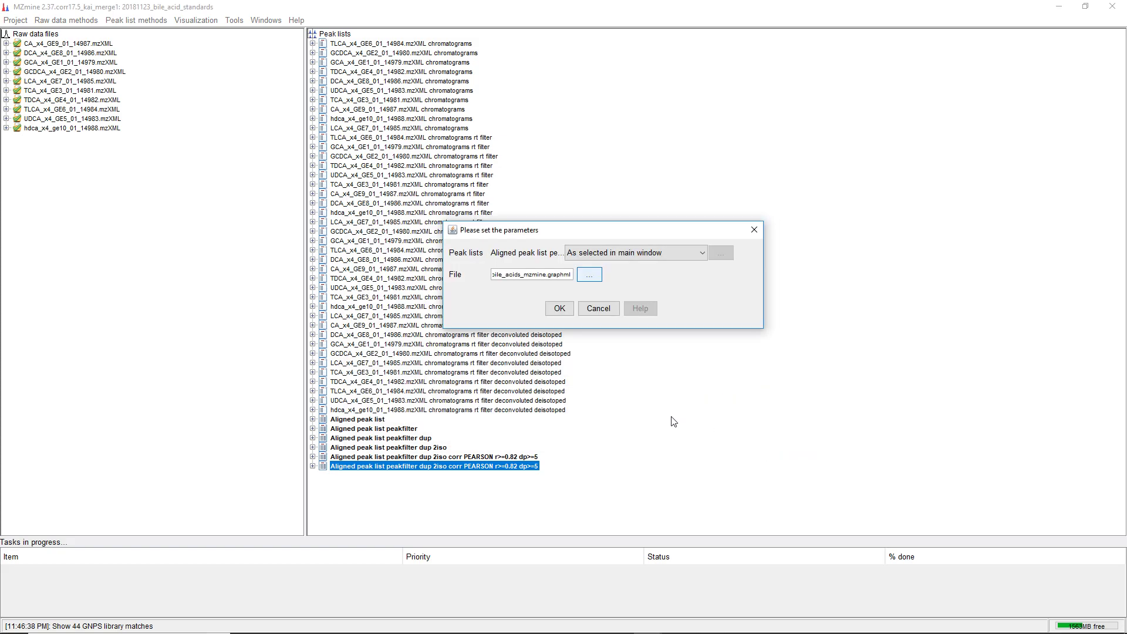
pyautogui.click(565, 310)
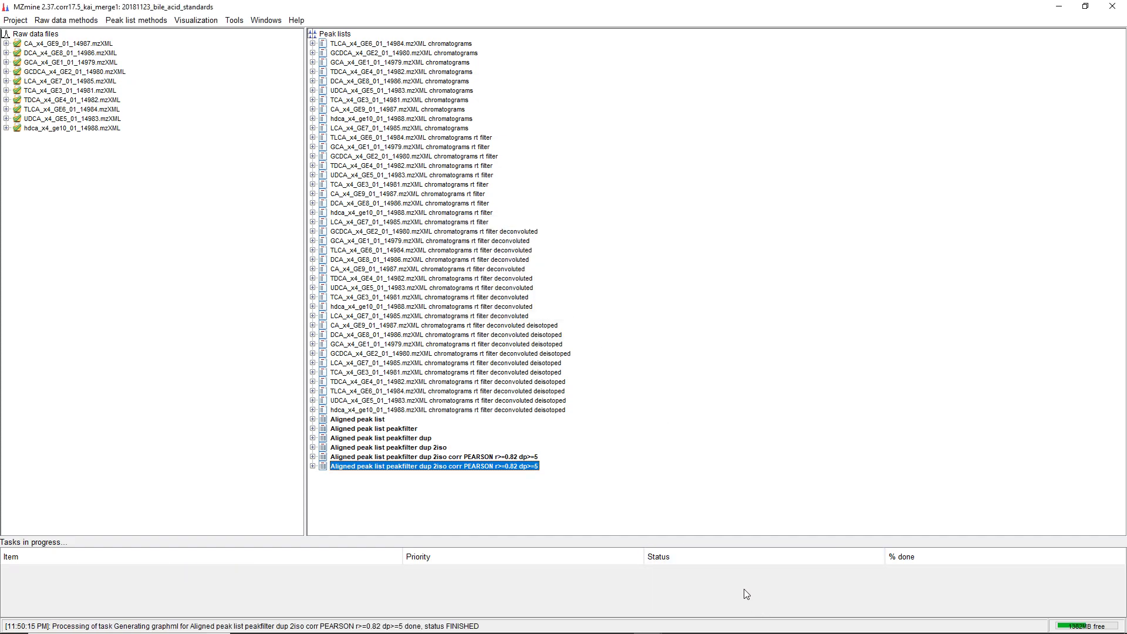
# Look up the bile_acids_mzmine.graphml and bile_acids_mzmine_collapsed.graphml files in the mzmine_export folder through the networking graphml export, and cancel the export
pyautogui.click(136, 20)
pyautogui.moveTo(187, 200)
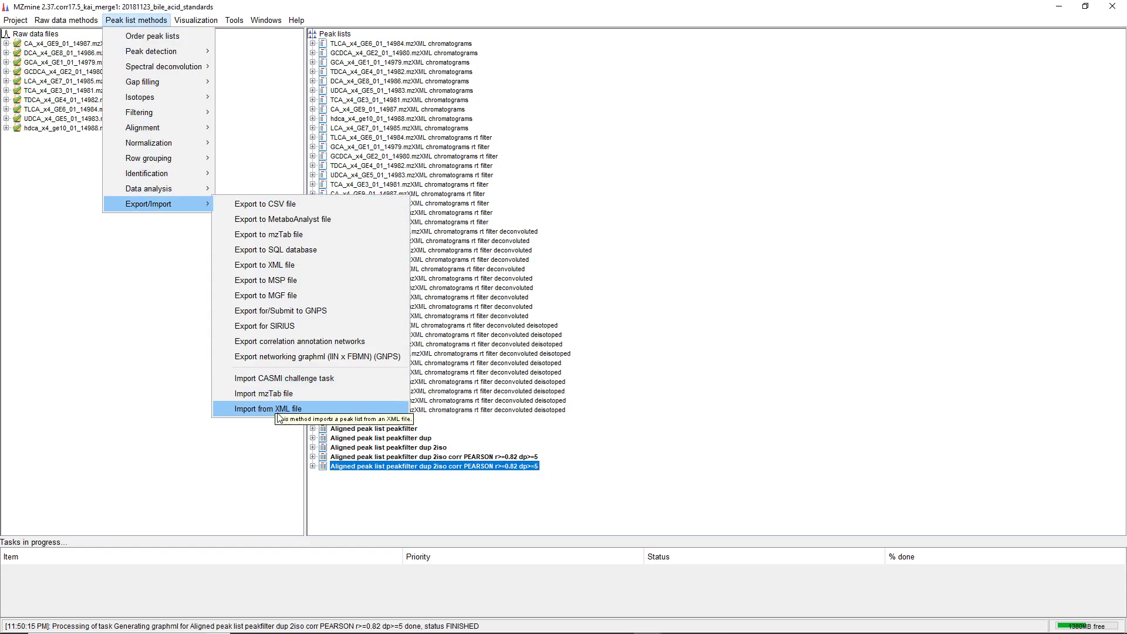
pyautogui.click(294, 360)
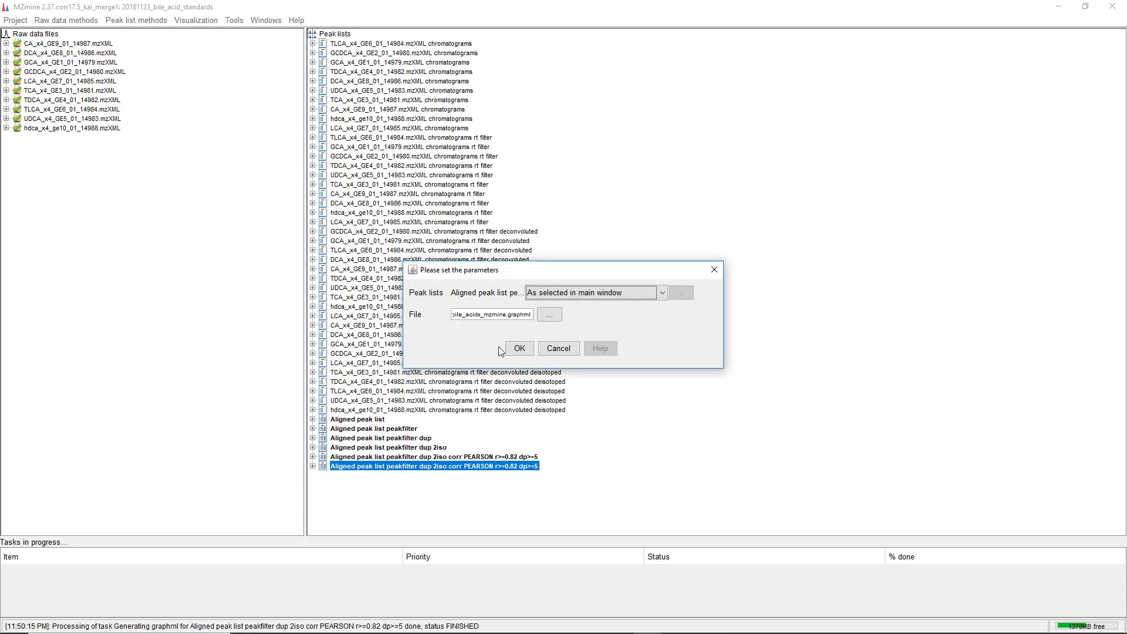
pyautogui.click(551, 314)
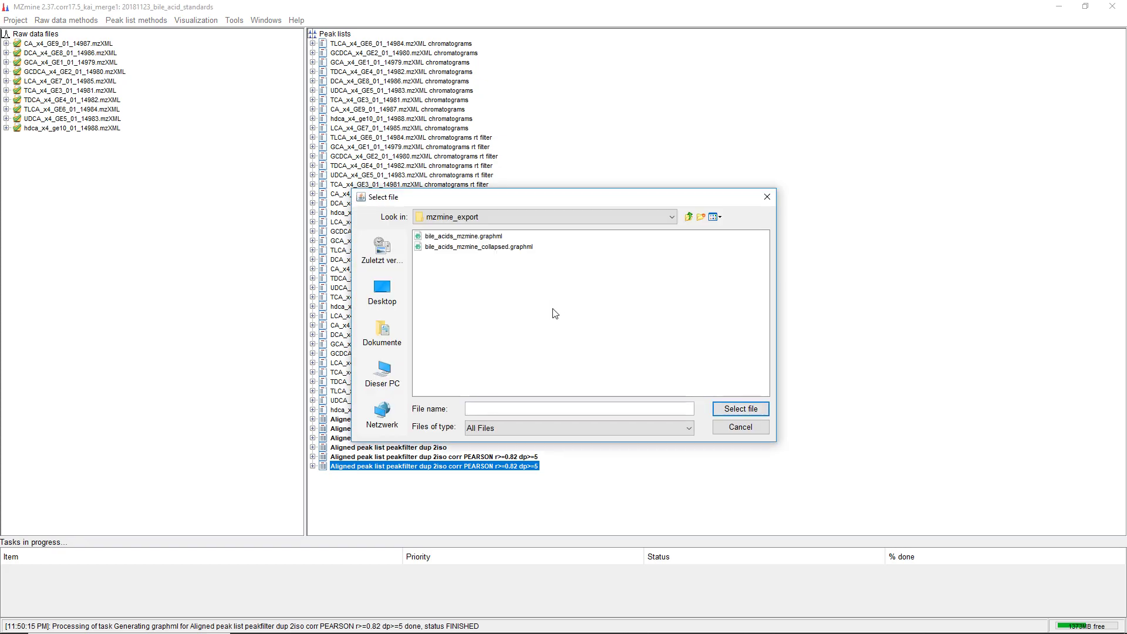
pyautogui.click(495, 247)
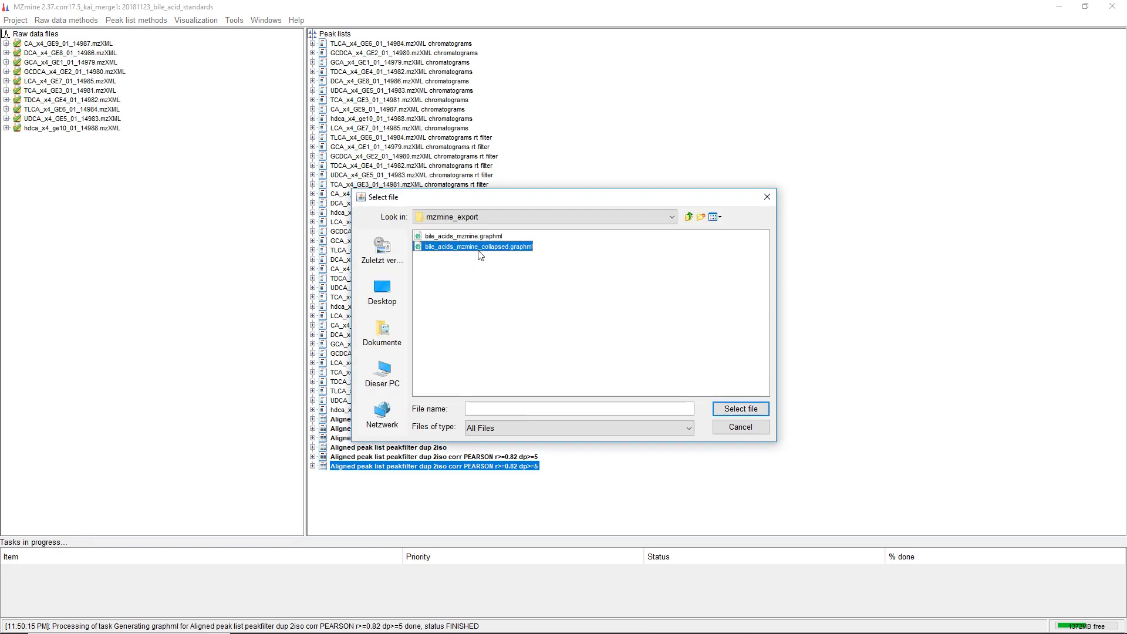
pyautogui.click(453, 237)
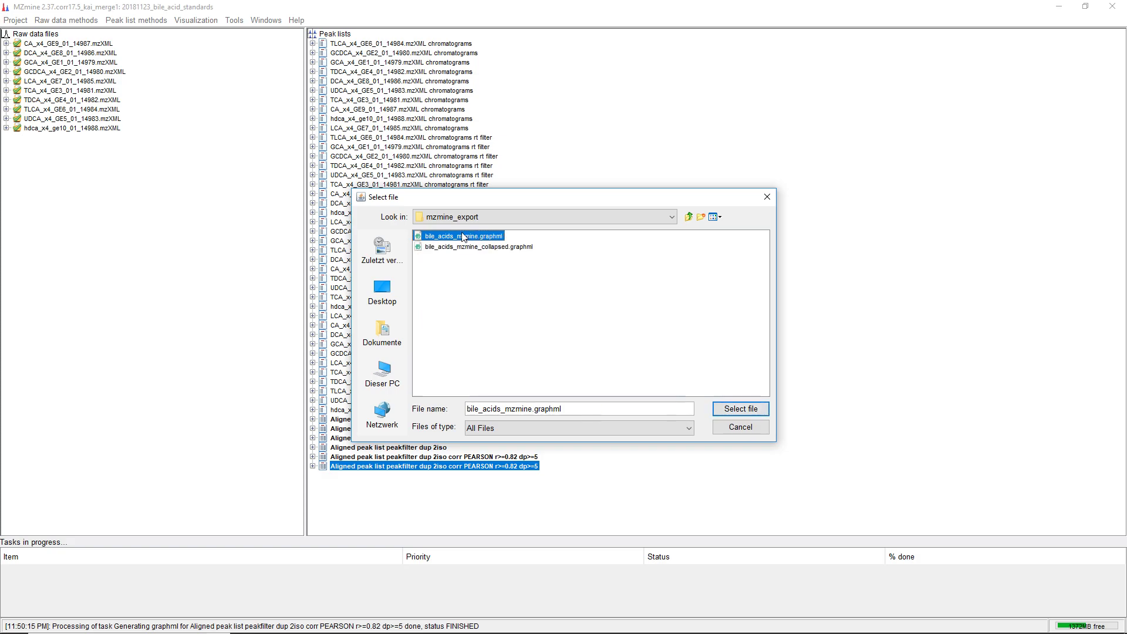
pyautogui.click(504, 246)
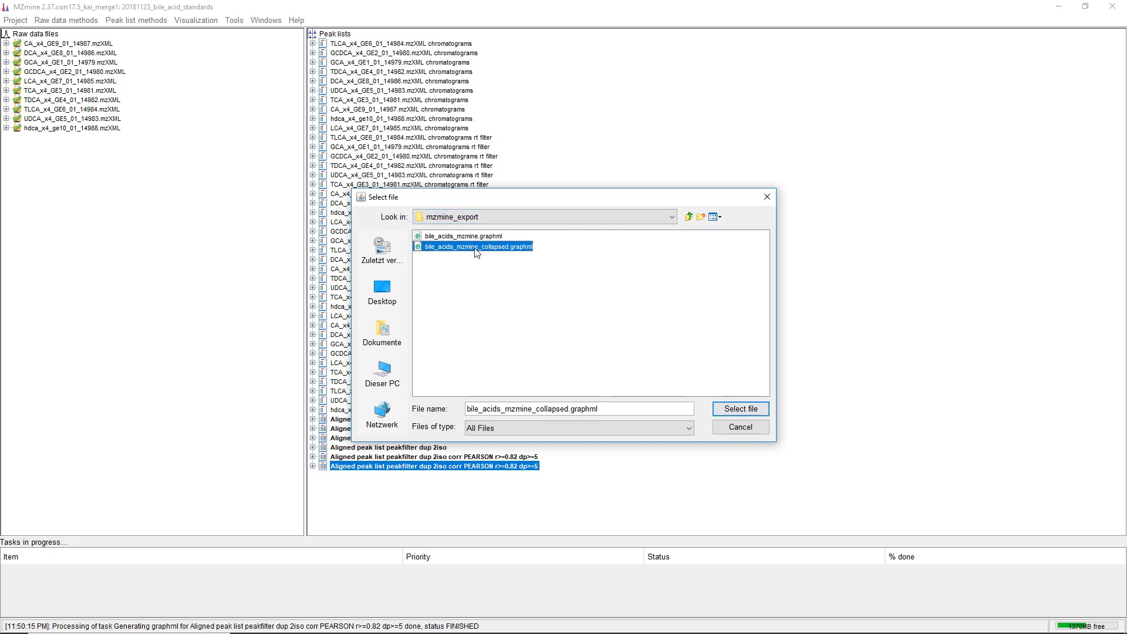
pyautogui.click(770, 197)
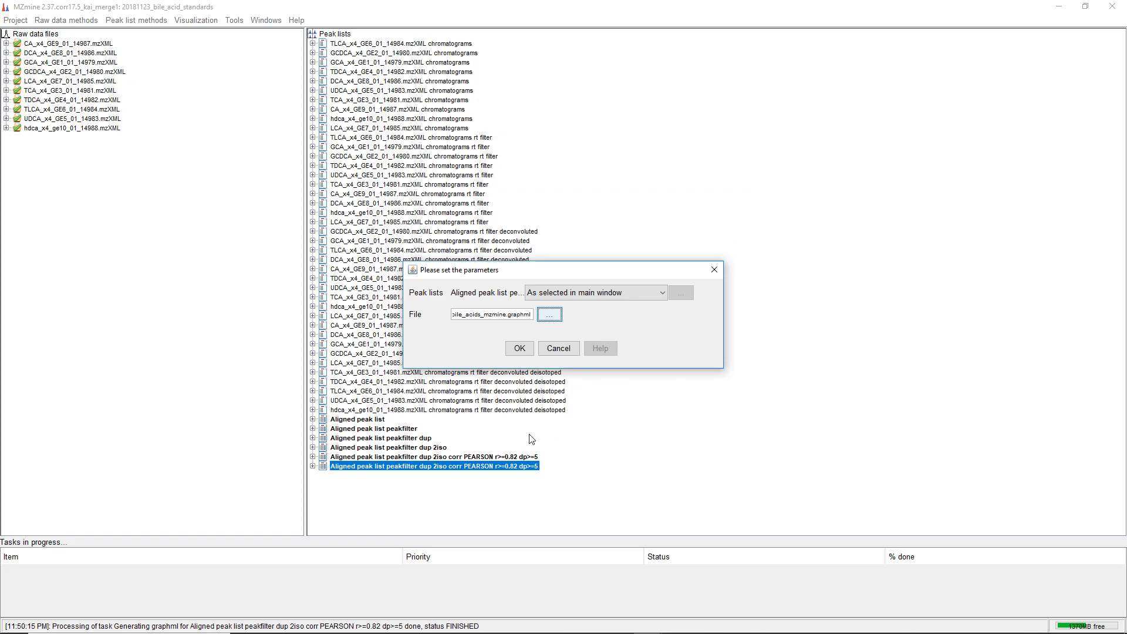
pyautogui.click(565, 348)
# Switch to Cytoscape and locate the GNPS feature-based networking graphml through the network file import, closing the chooser without importing
pyautogui.moveTo(680, 631)
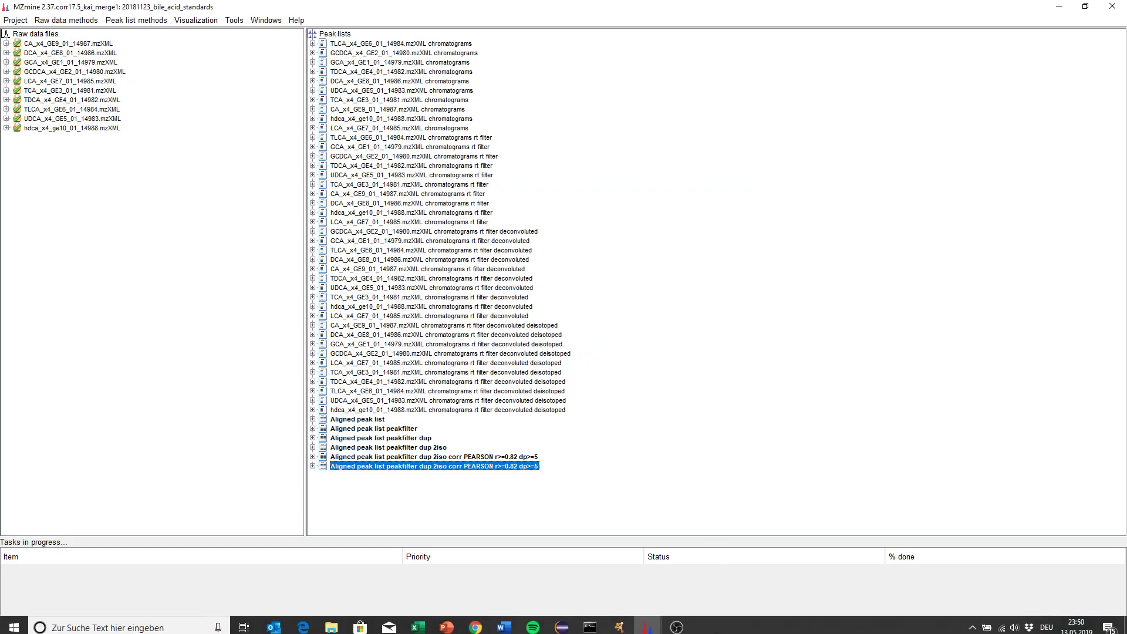
pyautogui.click(619, 623)
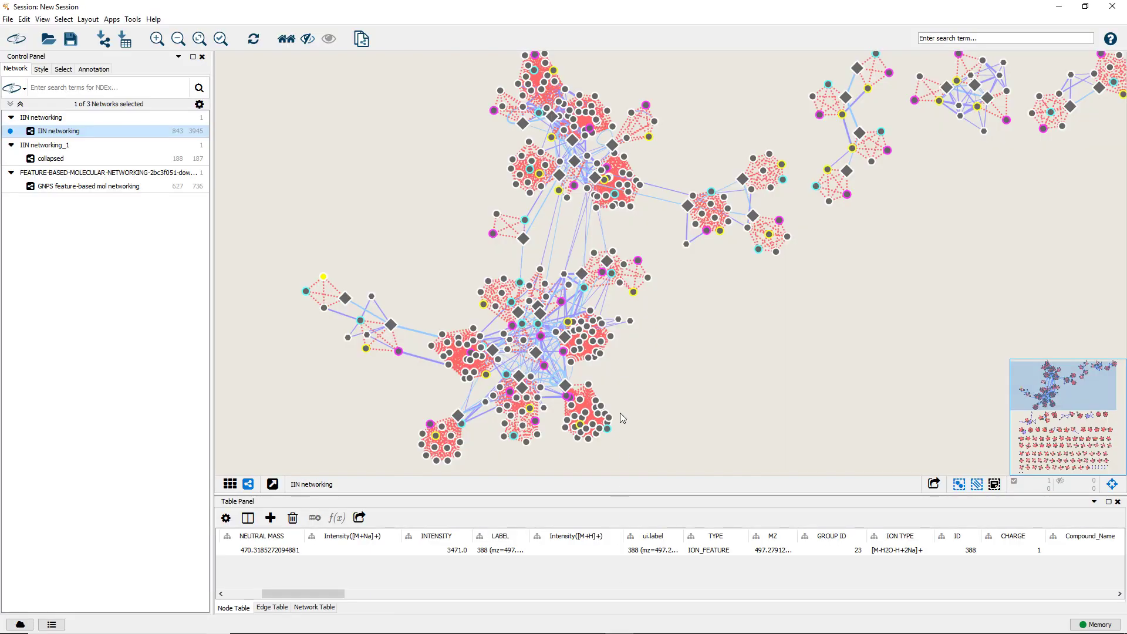
pyautogui.click(7, 18)
pyautogui.moveTo(44, 123)
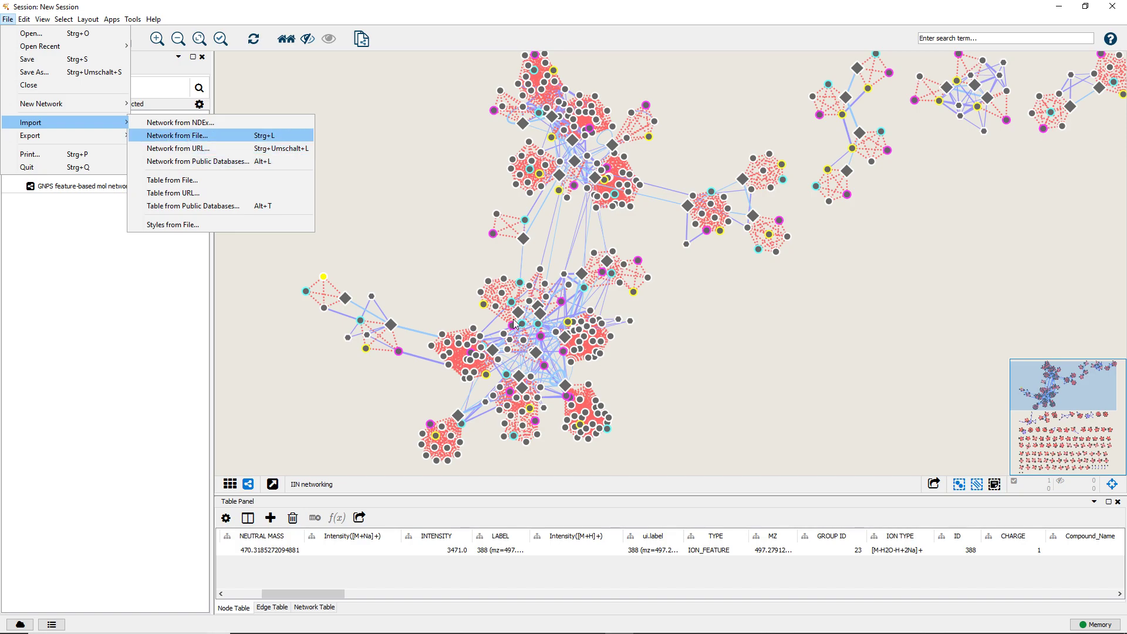
pyautogui.click(188, 139)
pyautogui.click(589, 427)
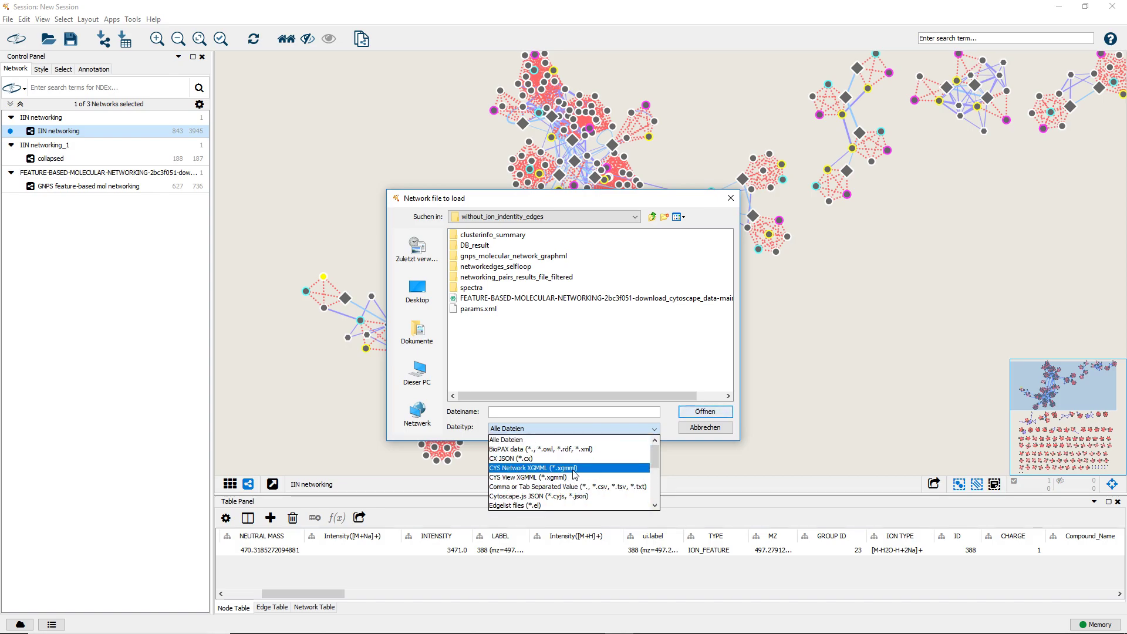
pyautogui.click(573, 428)
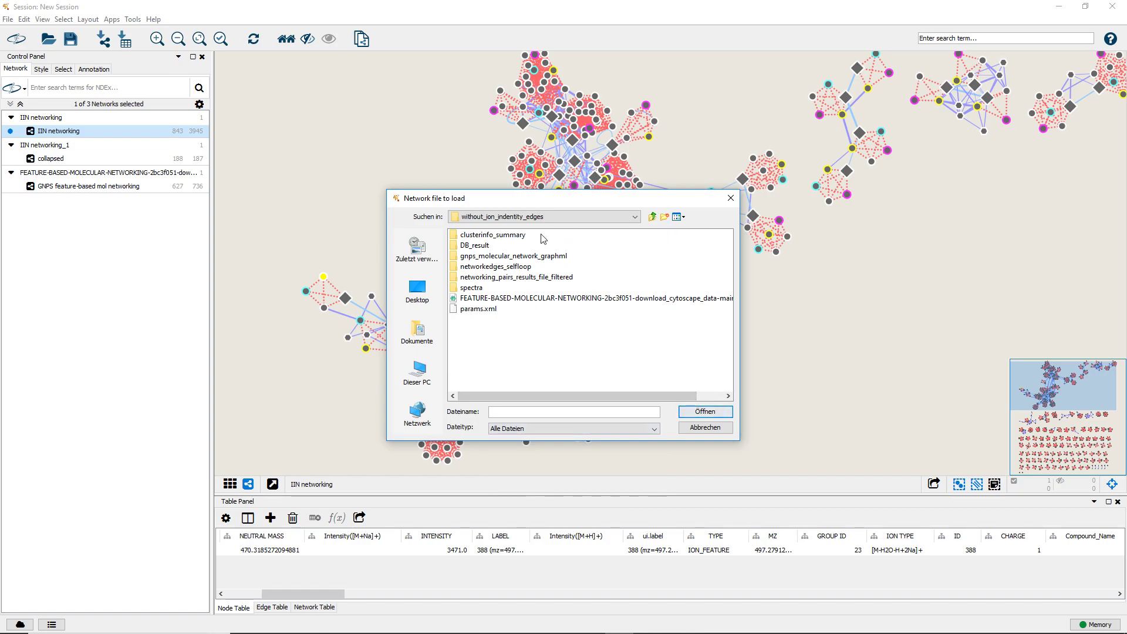
pyautogui.click(562, 299)
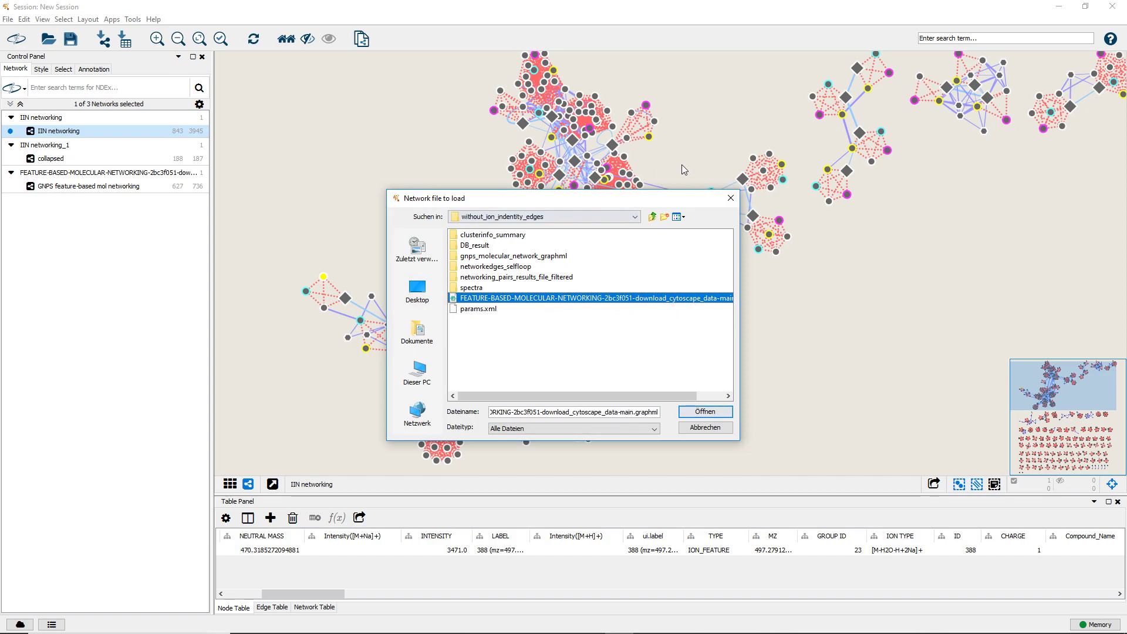
pyautogui.click(730, 198)
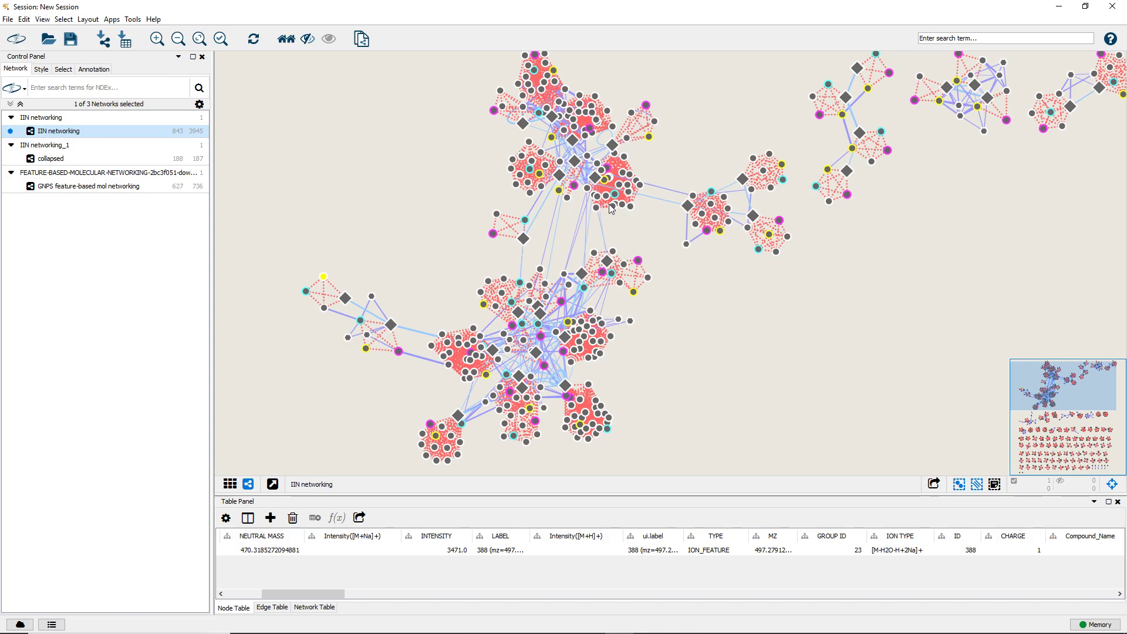
# Compare the collapsed network with the full IIN networking network, ending on the full one
pyautogui.click(59, 159)
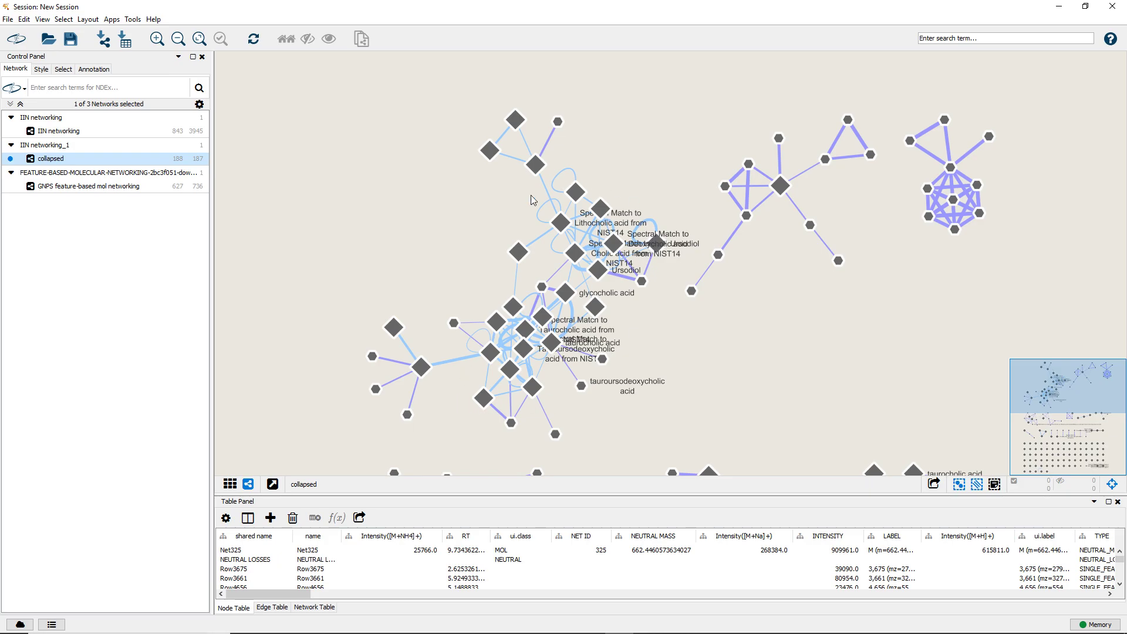
pyautogui.click(59, 131)
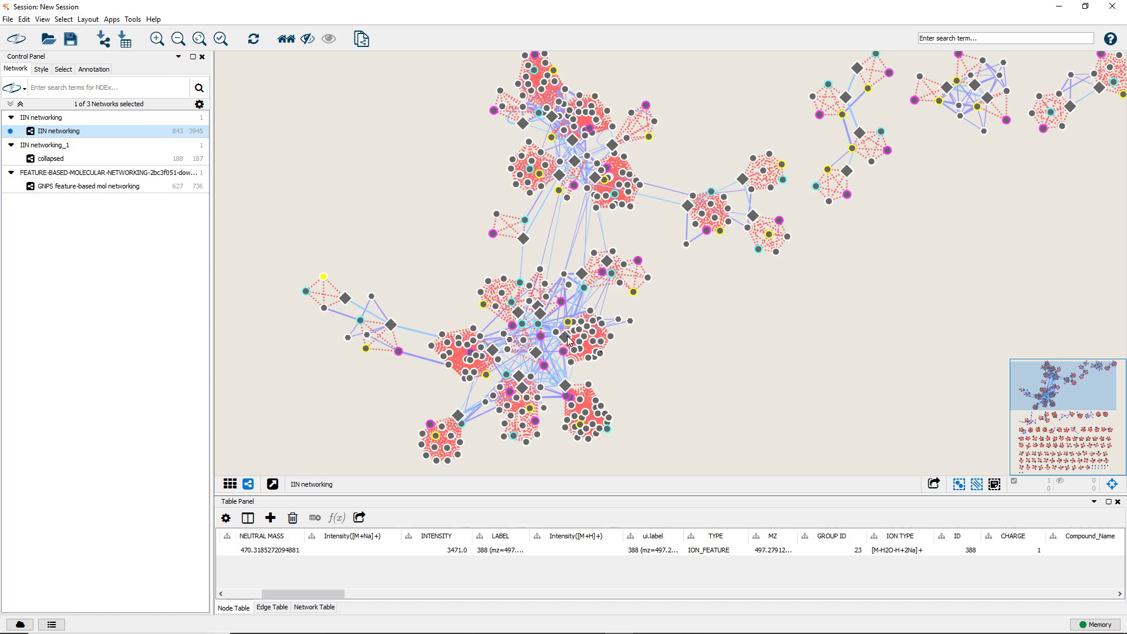
pyautogui.click(58, 160)
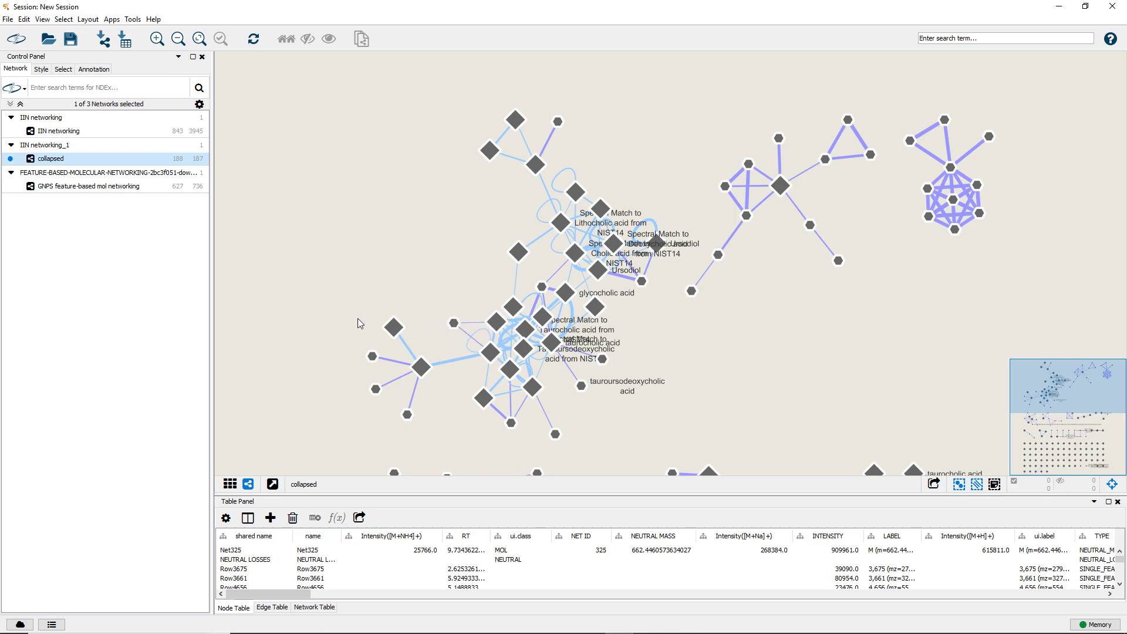
pyautogui.click(64, 131)
# Examine the library match labels of the taurocholic, glycocholic and tauroursodeoxycholic acid nodes in the main bile acid cluster
pyautogui.moveTo(607, 304); pyautogui.dragTo(674, 241)
pyautogui.scroll(5, 628, 357)
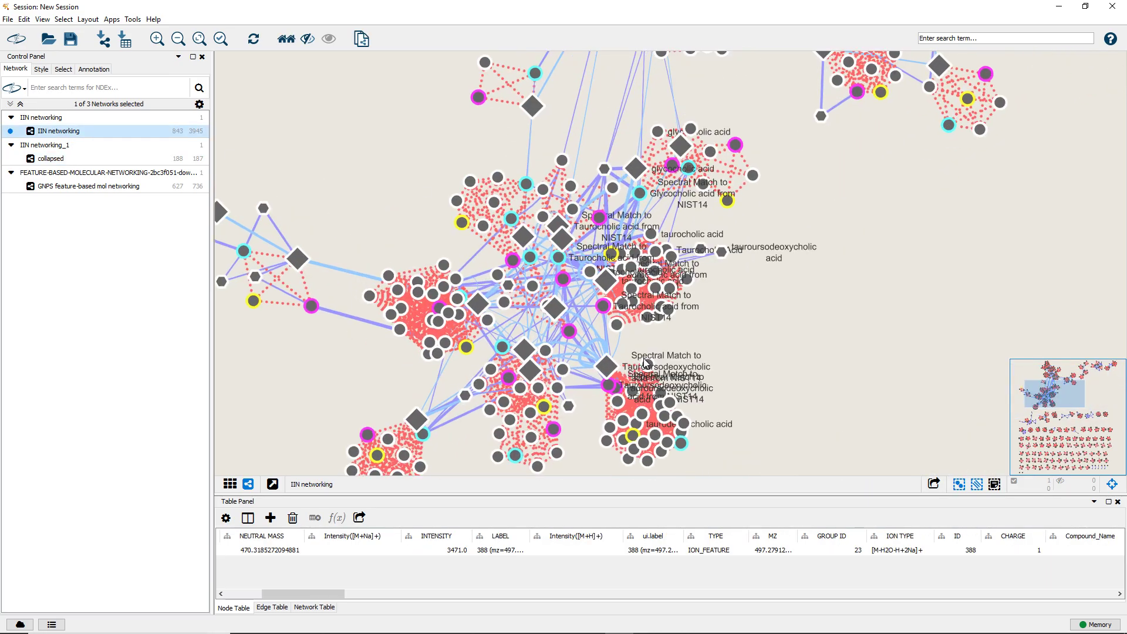
pyautogui.moveTo(745, 323); pyautogui.dragTo(785, 179)
pyautogui.scroll(3, 706, 330)
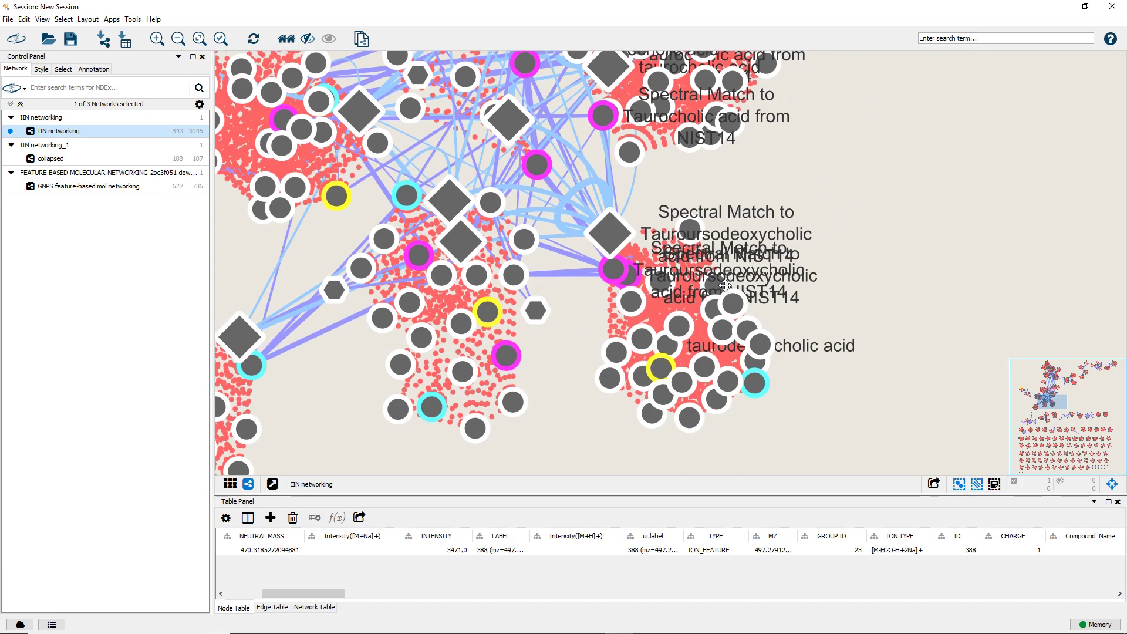
pyautogui.scroll(-2, 719, 196)
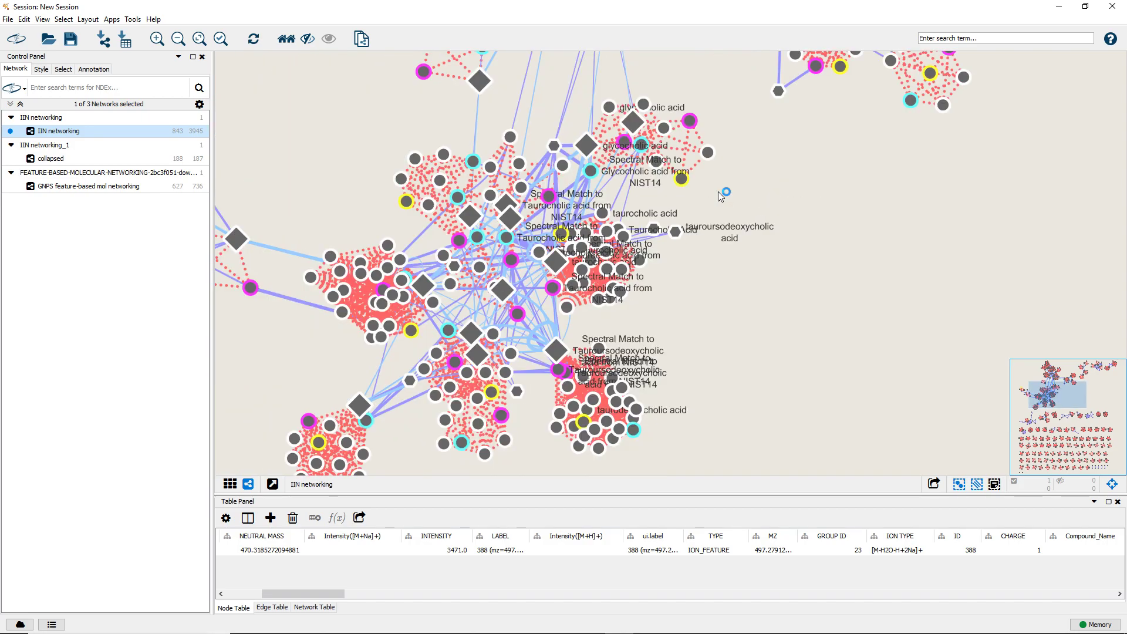
# Inspect the table data of the three linked neutral molecule nodes in the small three-molecule network below the bile acid cluster
pyautogui.moveTo(751, 214); pyautogui.dragTo(685, 195)
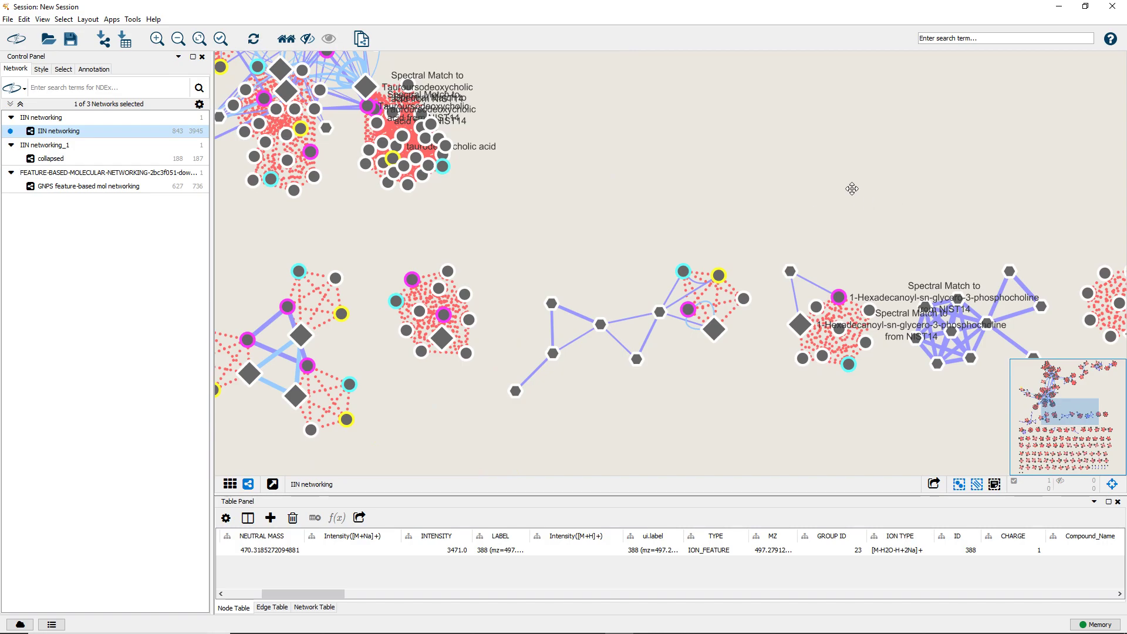
pyautogui.moveTo(850, 188)
pyautogui.mouseDown()
pyautogui.moveTo(674, 150)
pyautogui.moveTo(968, 173)
pyautogui.mouseUp()
pyautogui.moveTo(601, 179); pyautogui.dragTo(918, 163)
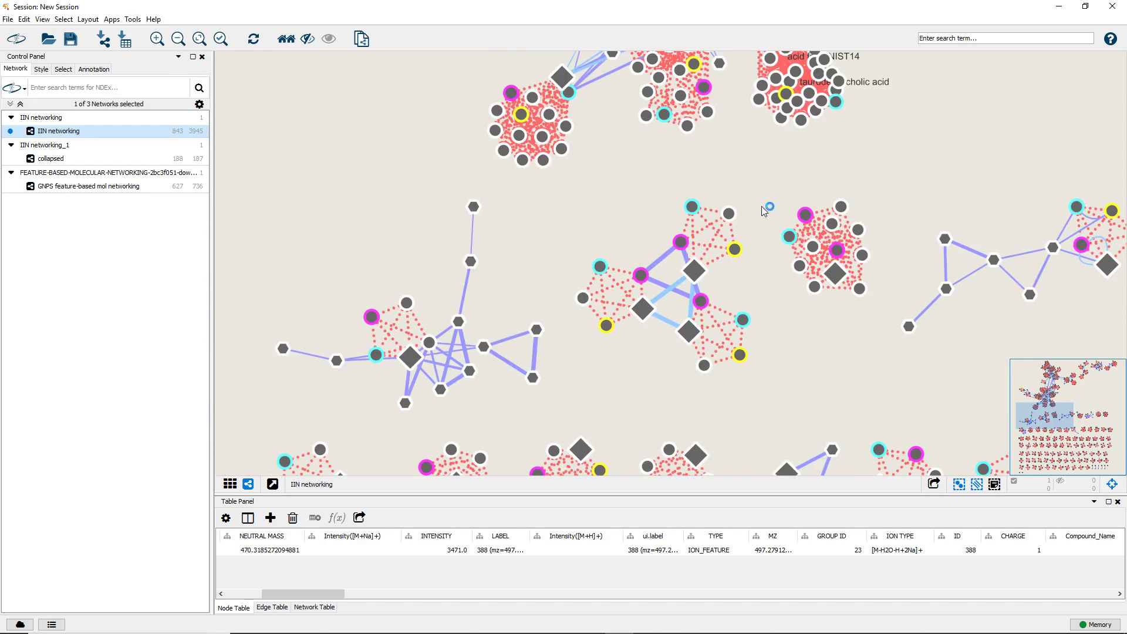
pyautogui.scroll(-2, 757, 237)
pyautogui.scroll(5, 722, 251)
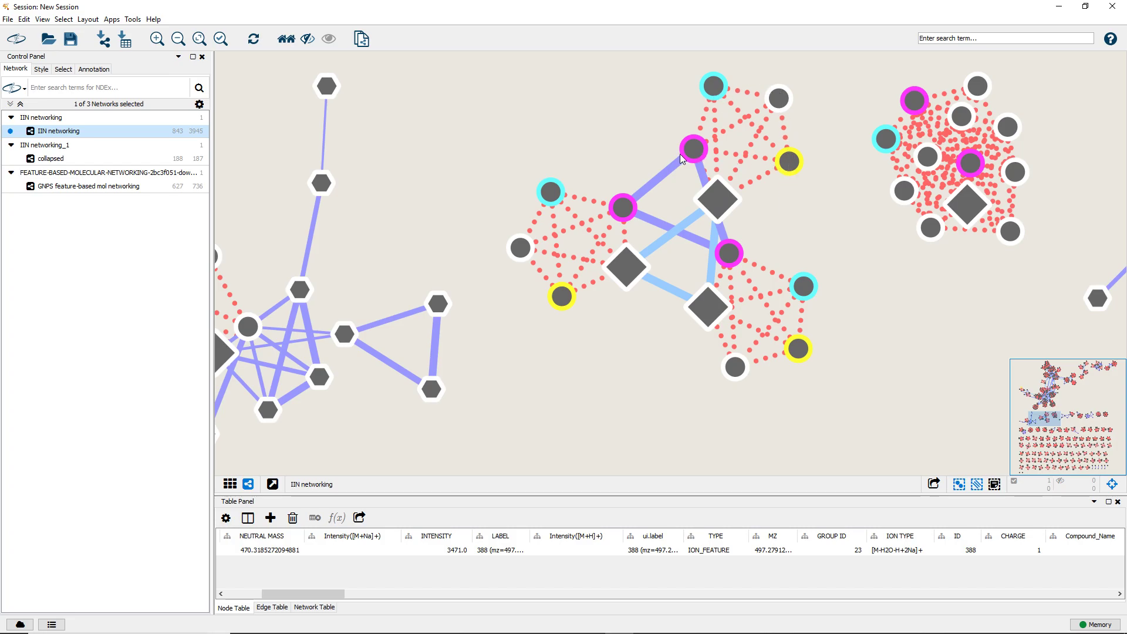
pyautogui.click(716, 202)
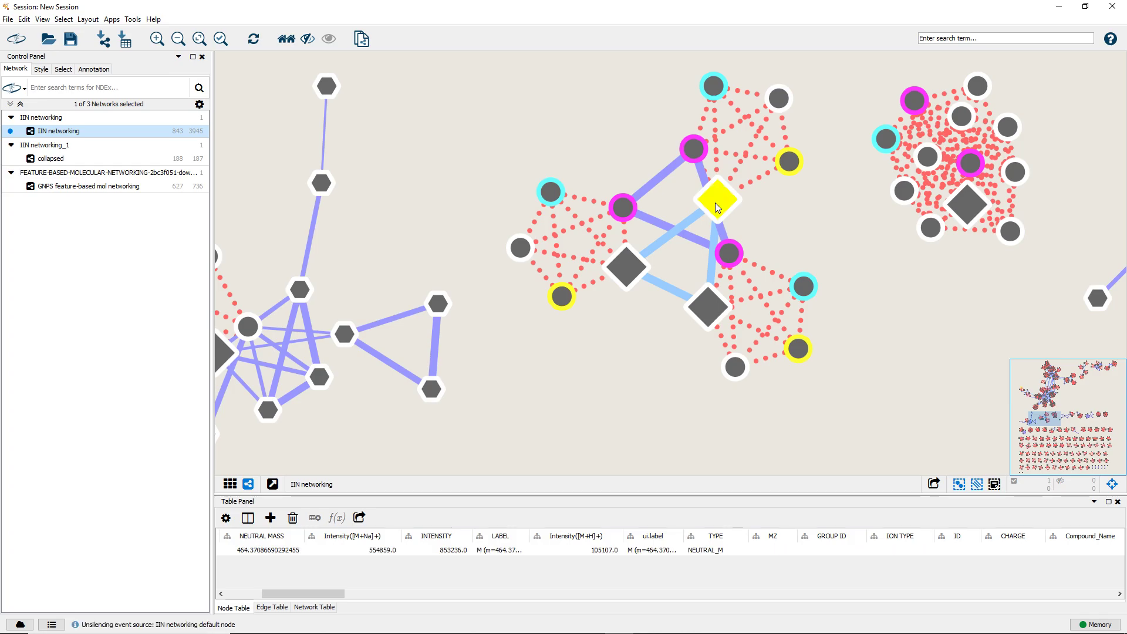
pyautogui.click(633, 270)
pyautogui.click(717, 307)
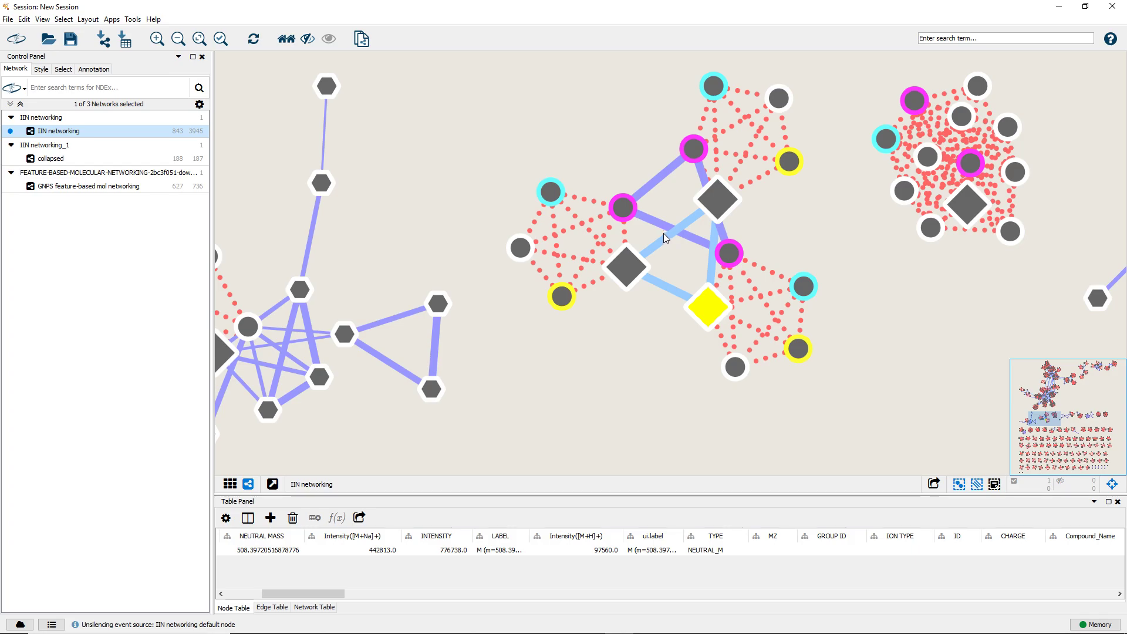
# Inspect the edges between the three neutral molecules and the MS2 similarity links between their magenta-bordered [M+Na]+ ion nodes
pyautogui.click(711, 269)
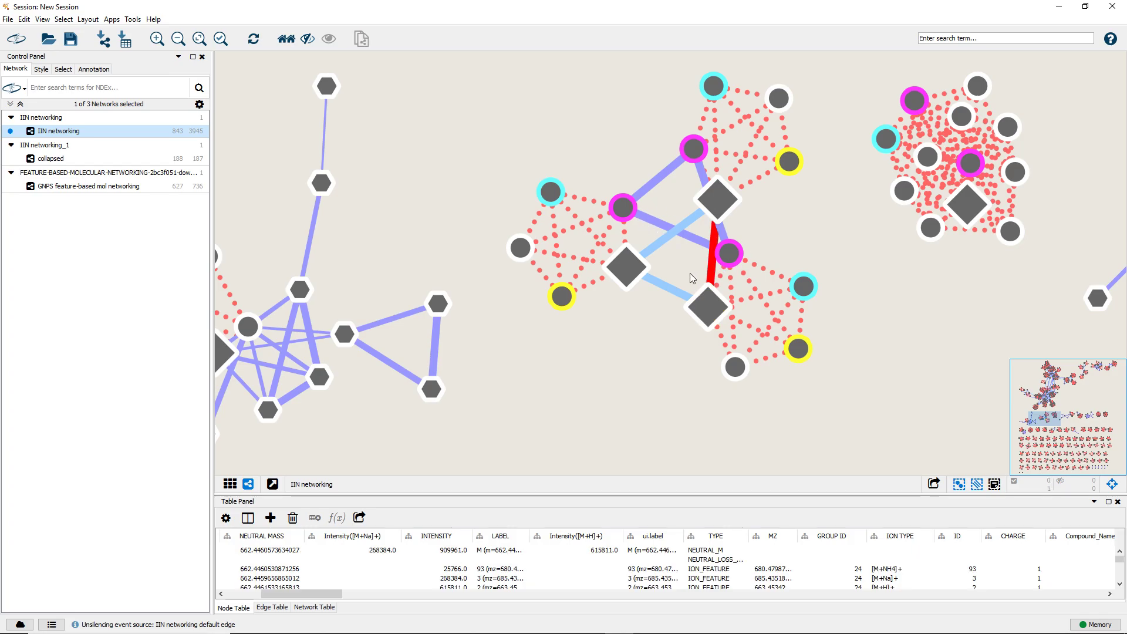
pyautogui.click(671, 287)
pyautogui.click(654, 255)
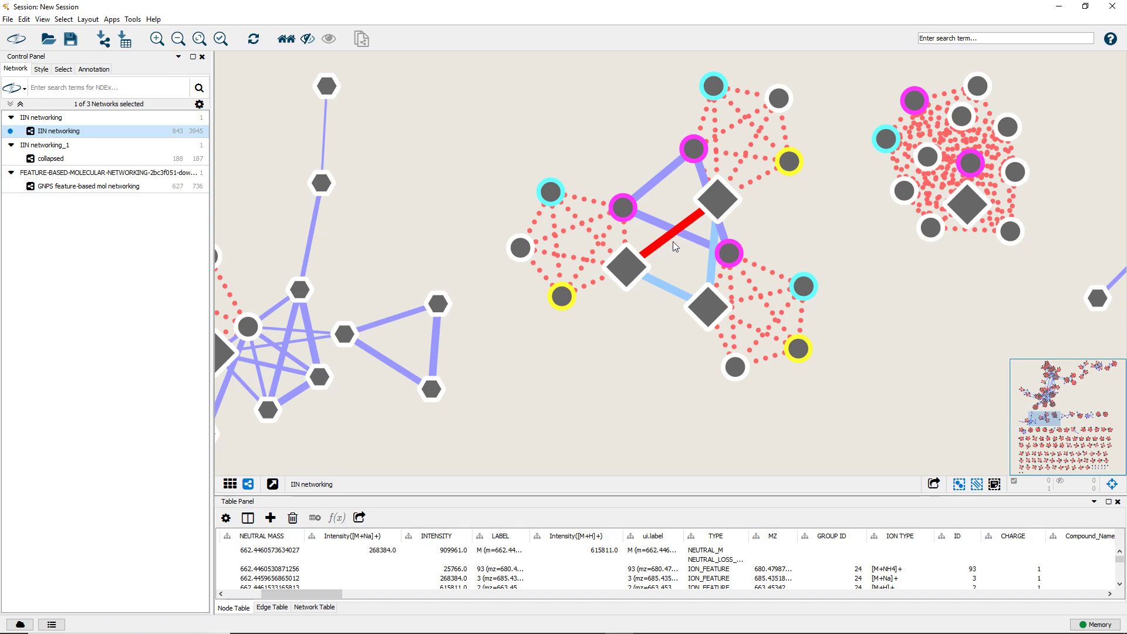
pyautogui.click(652, 216)
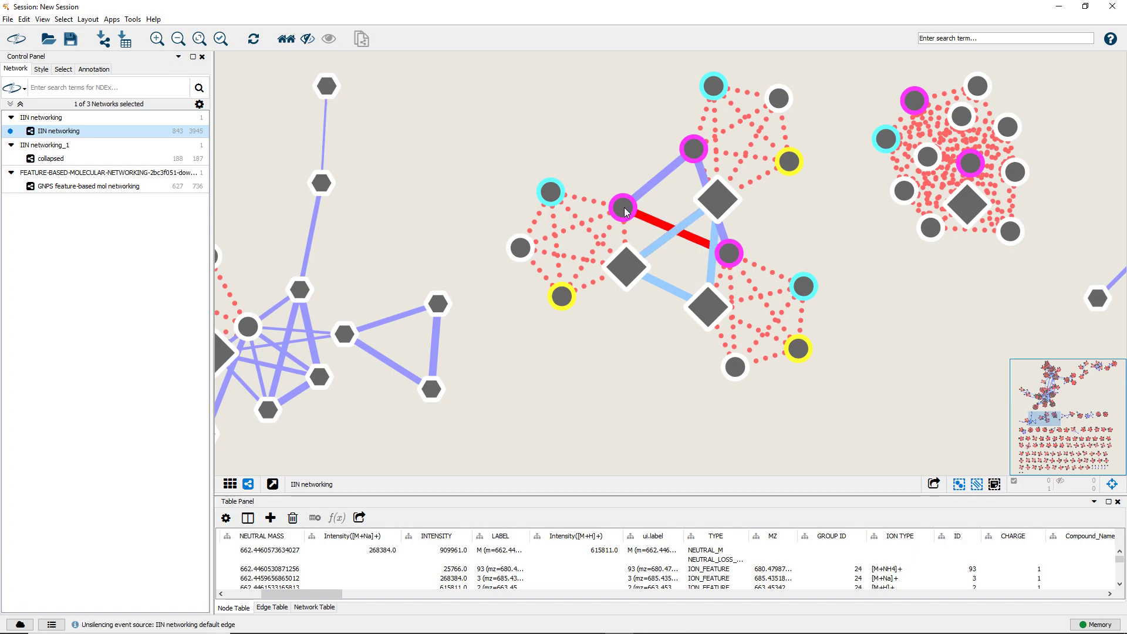
pyautogui.click(626, 209)
pyautogui.click(728, 254)
pyautogui.click(693, 152)
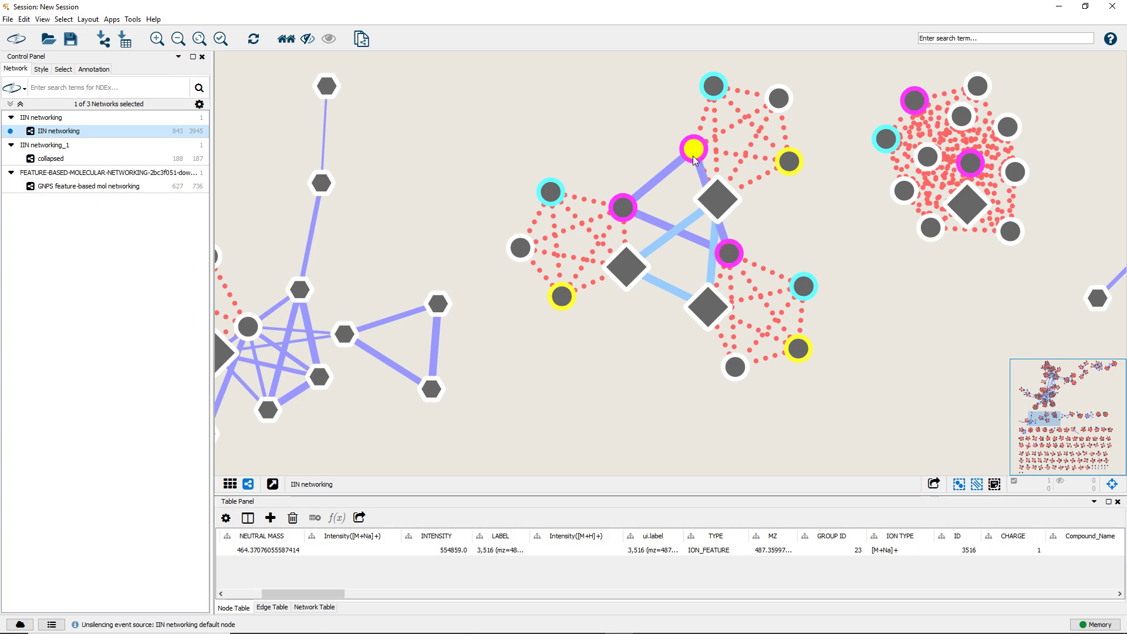
# Check an ion identity edge and the cyan-bordered [M+H]+ node of the leftmost molecule in the three-molecule network, and clear the selection
pyautogui.click(589, 285)
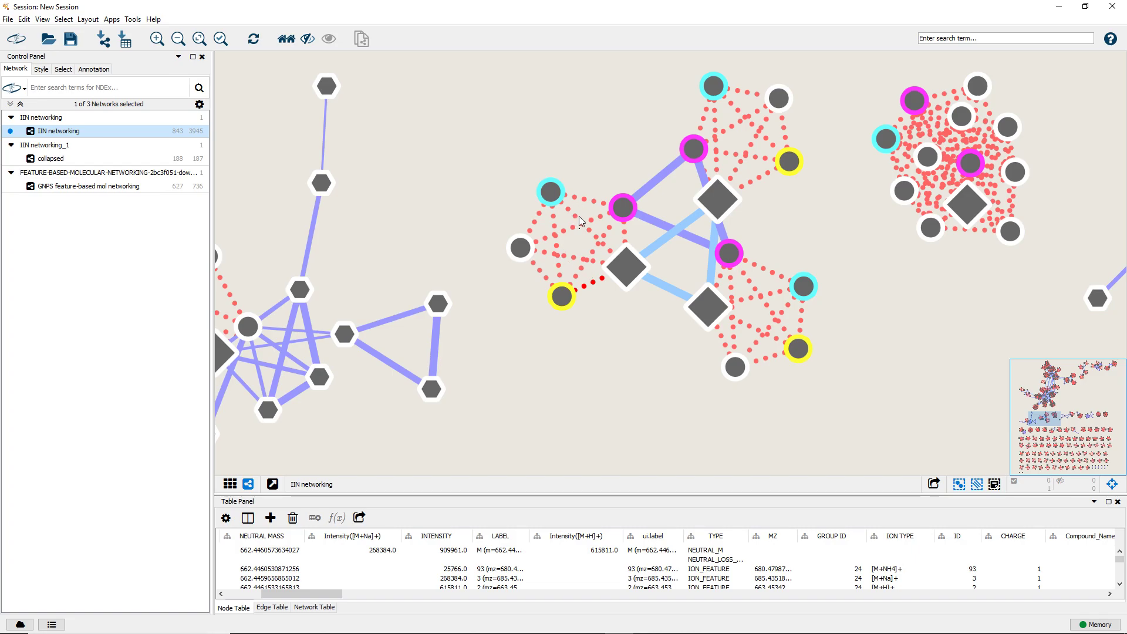
pyautogui.click(554, 198)
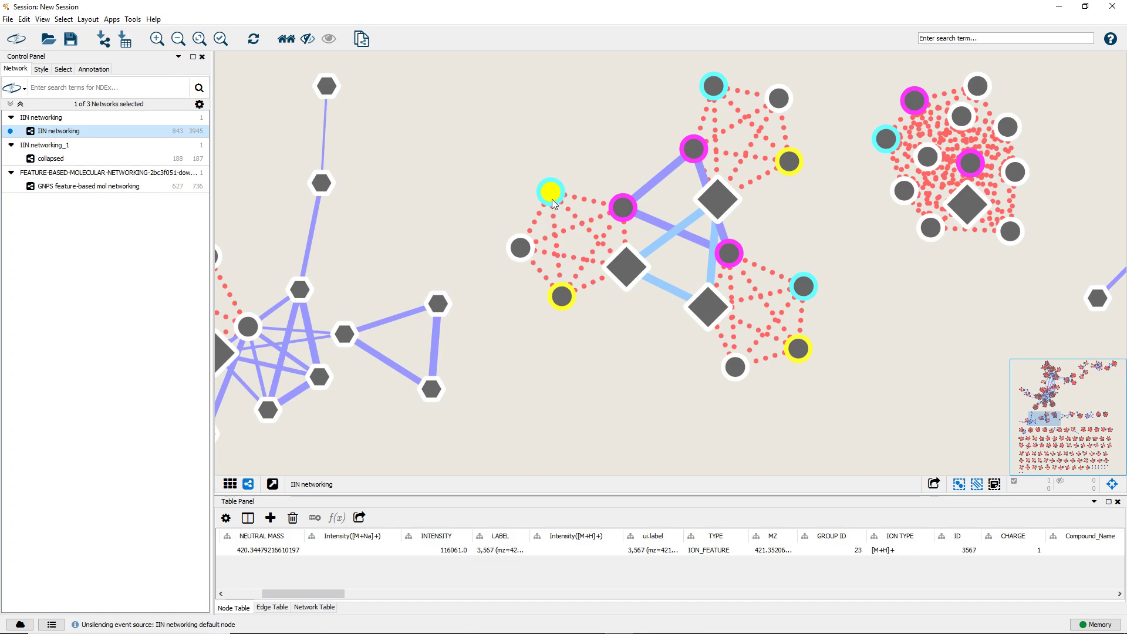
pyautogui.moveTo(552, 200)
pyautogui.mouseDown()
pyautogui.moveTo(628, 274)
pyautogui.moveTo(550, 233)
pyautogui.moveTo(548, 199)
pyautogui.mouseUp()
pyautogui.click(627, 345)
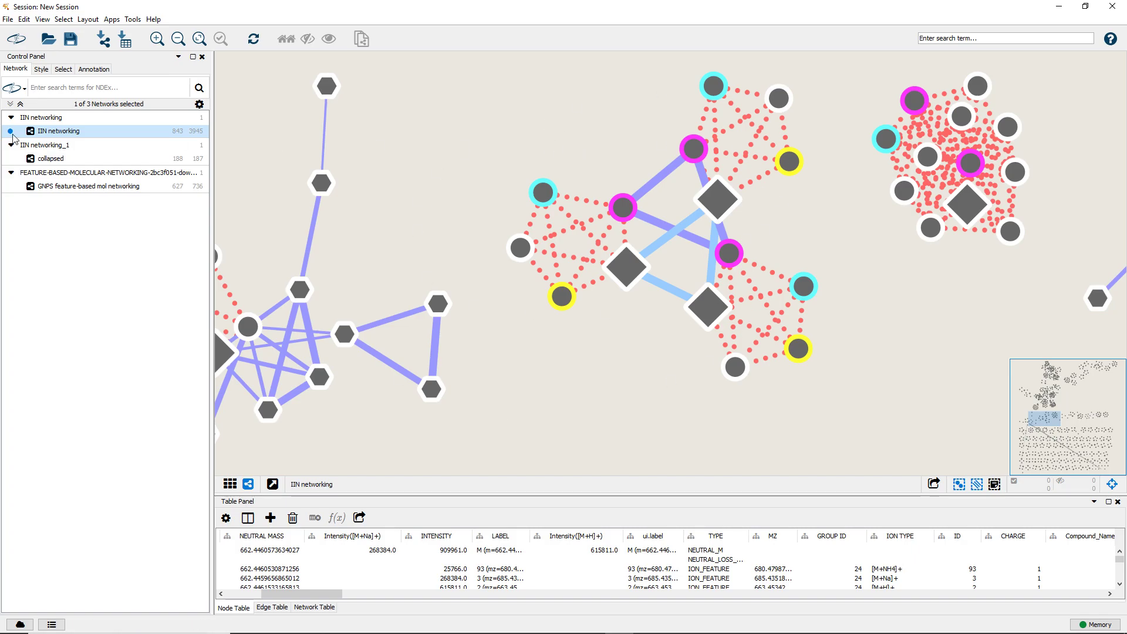
# Show the Line Type mapping in the edge properties of the mzmine net style
pyautogui.click(42, 71)
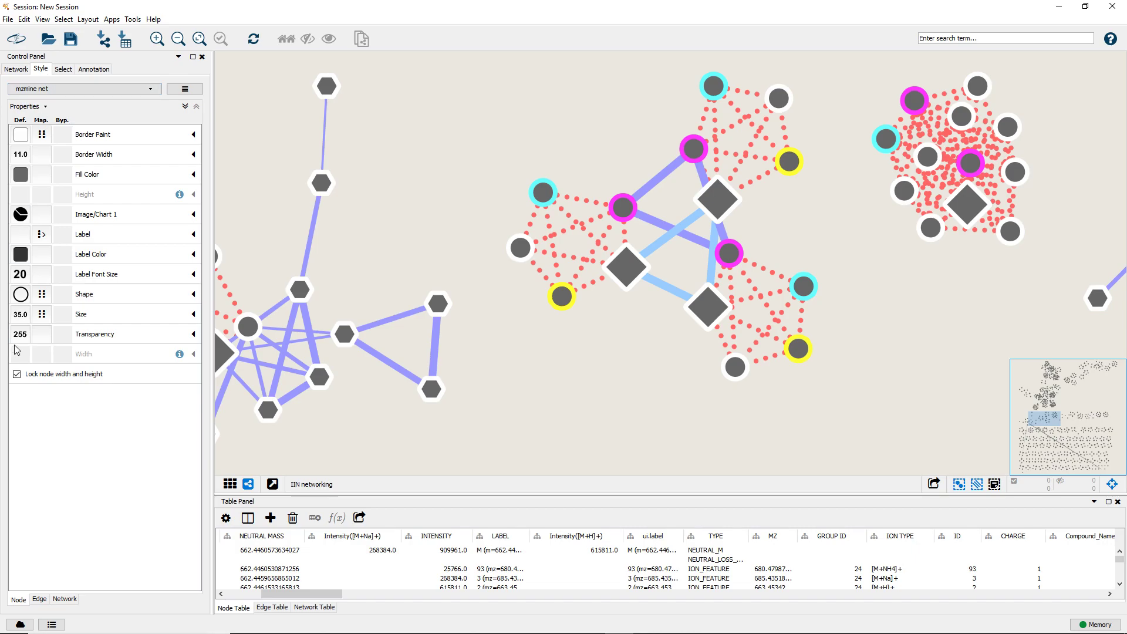
pyautogui.moveTo(18, 616)
pyautogui.click(39, 599)
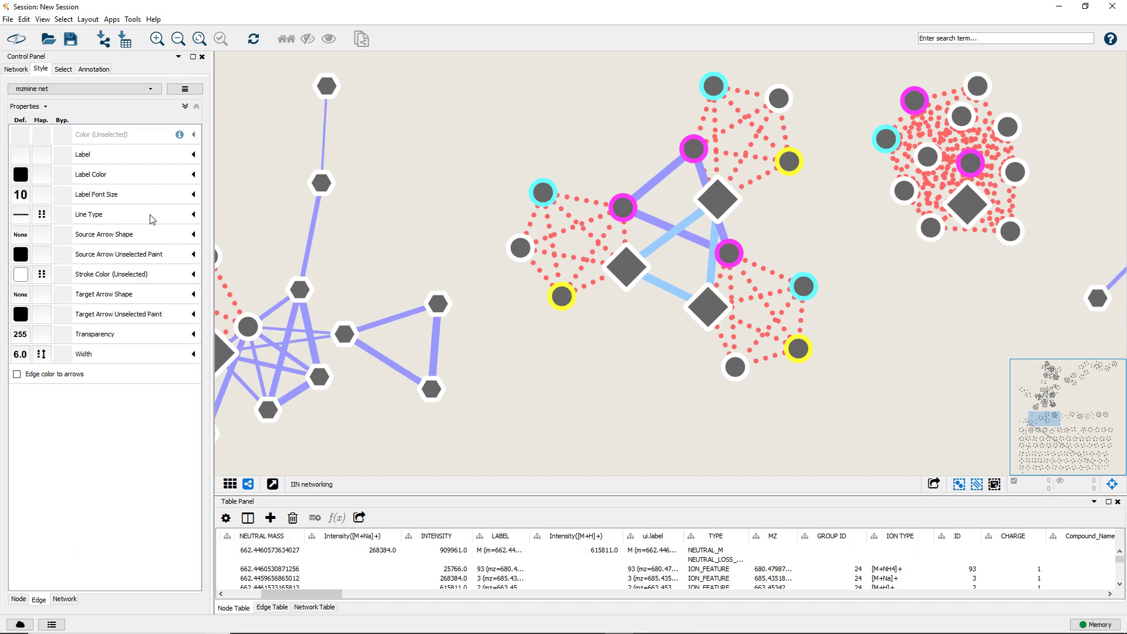
pyautogui.click(193, 215)
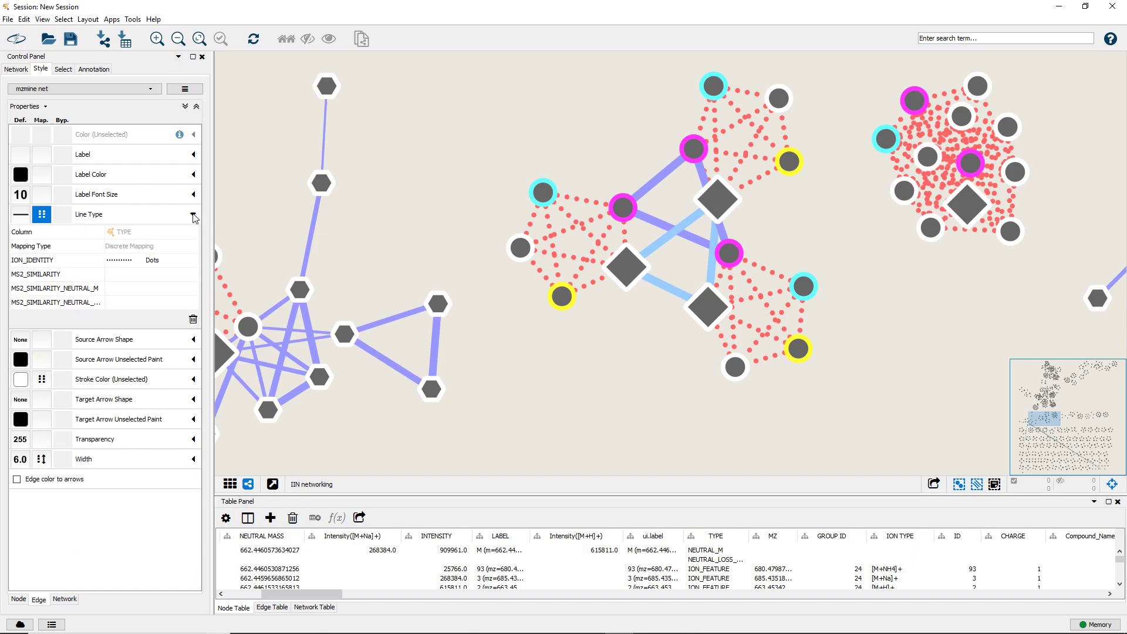
# Check the columns available for the edge Line Type mapping, keeping TYPE as the mapped column
pyautogui.click(132, 237)
pyautogui.click(148, 235)
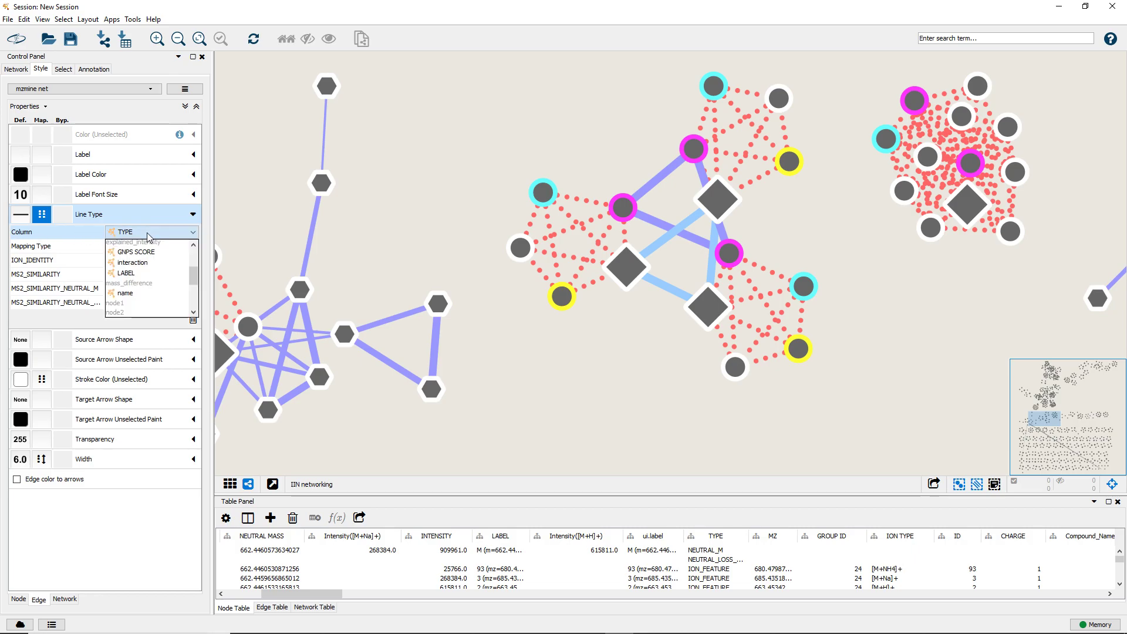
pyautogui.click(180, 234)
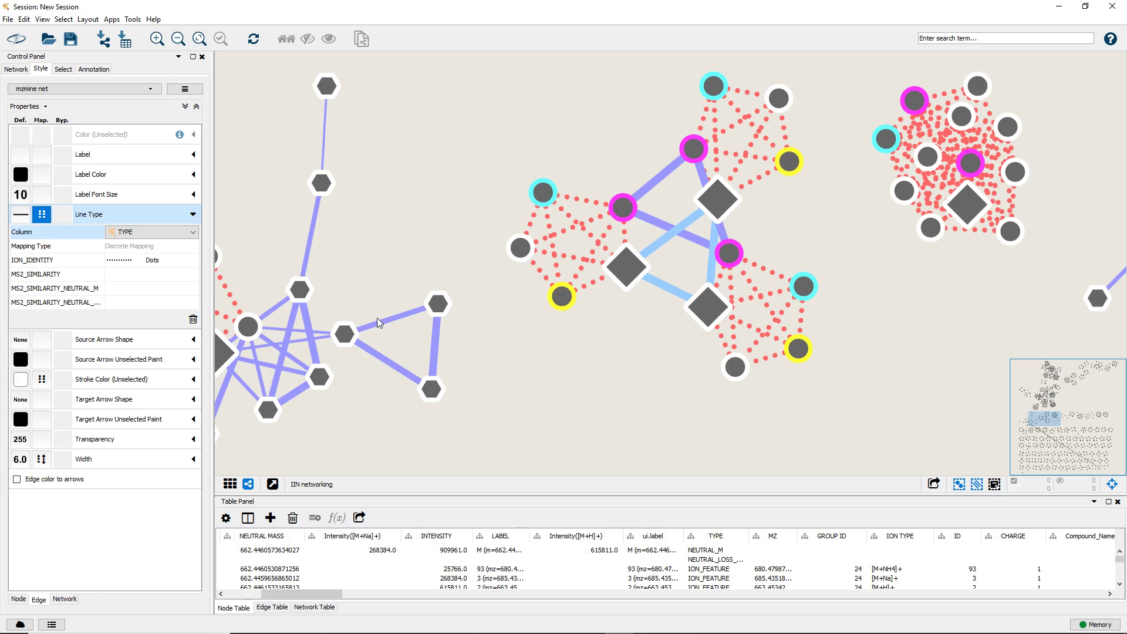
pyautogui.hscroll(-5, 492, 355)
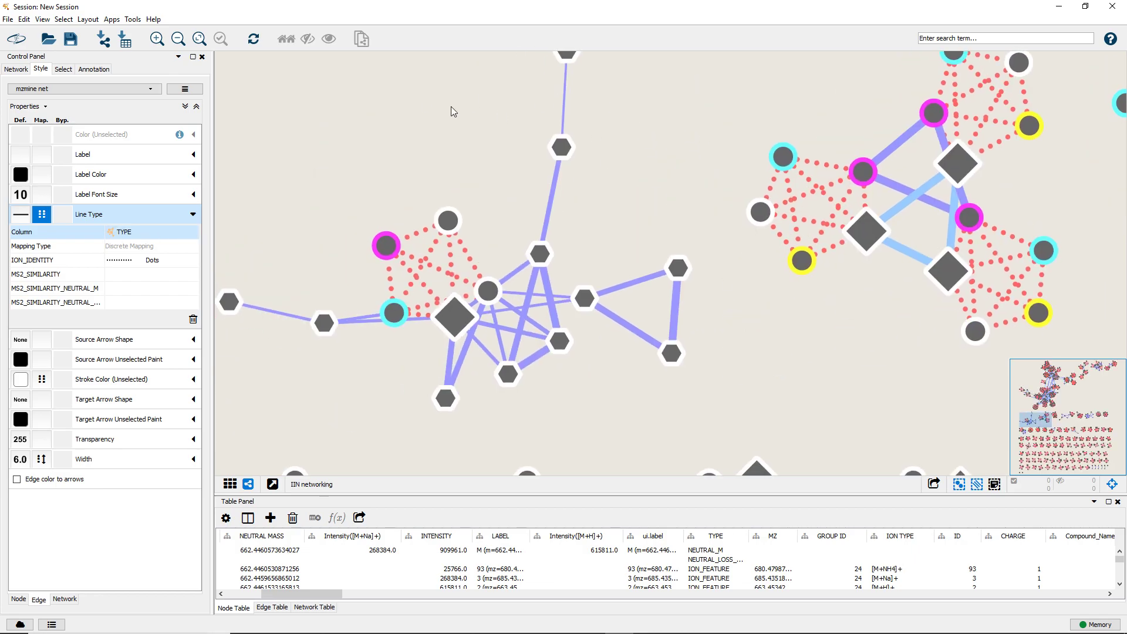
pyautogui.moveTo(646, 216); pyautogui.dragTo(418, 264)
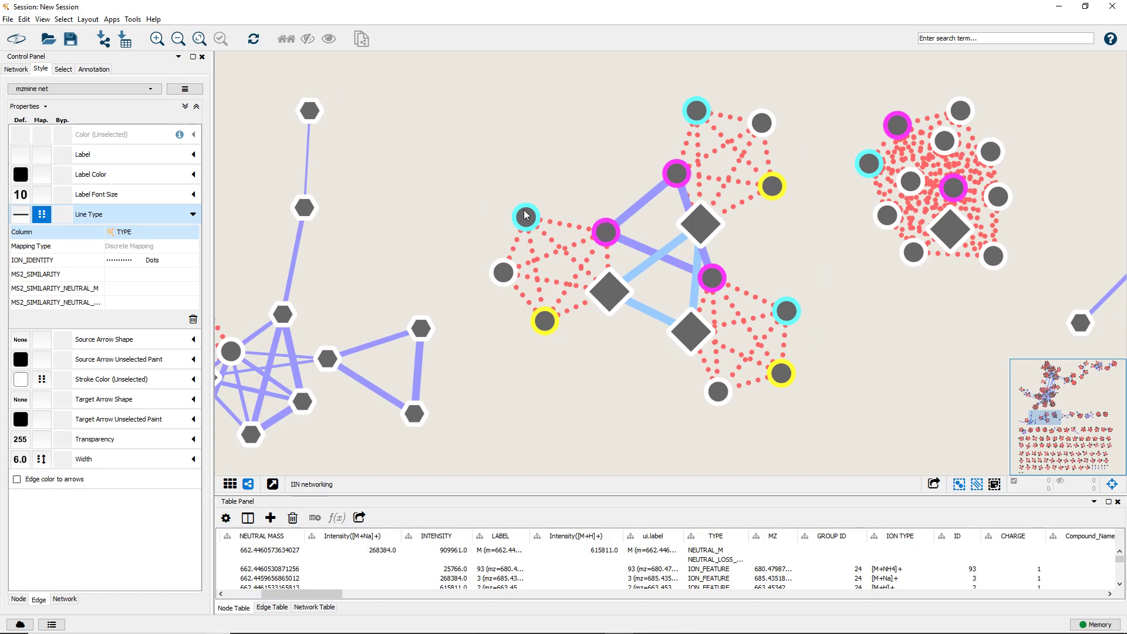
# Show the node Border Paint mapping and find the colours assigned to the [M+H]+, [M+NH4]+ and [M+Na]+ ion types
pyautogui.click(18, 599)
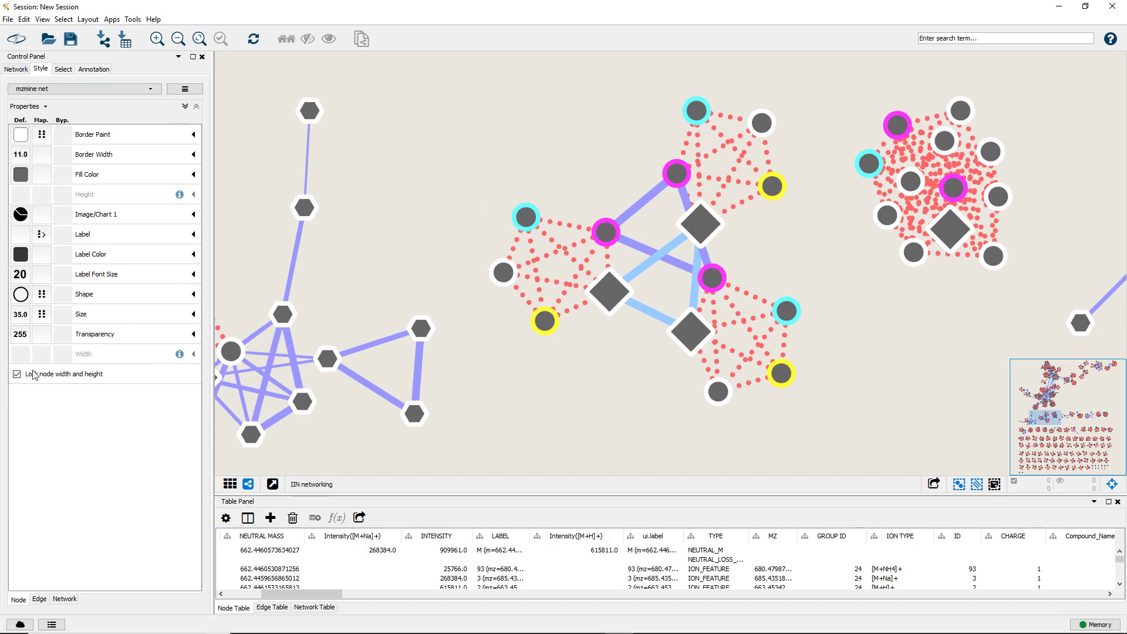
pyautogui.click(107, 133)
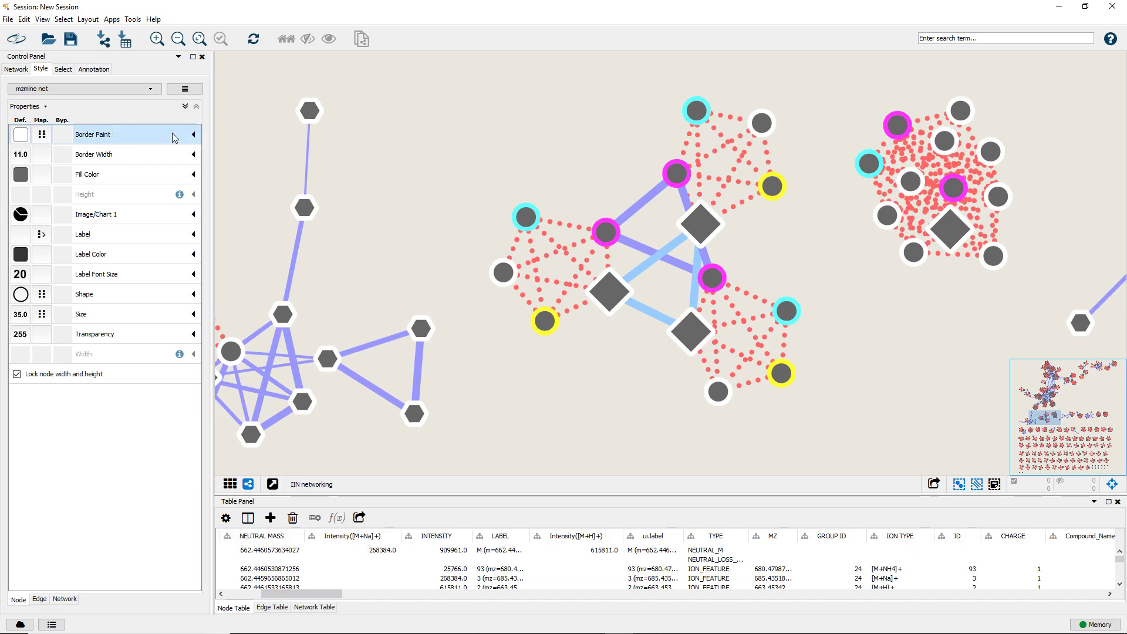
pyautogui.click(193, 134)
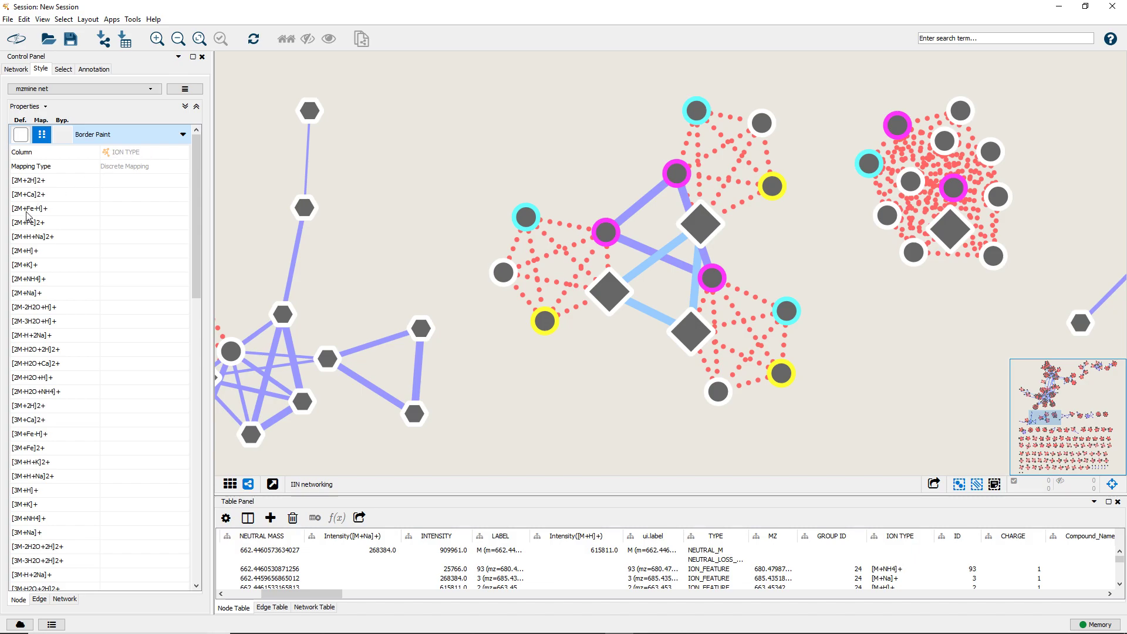
pyautogui.scroll(-1, 27, 216)
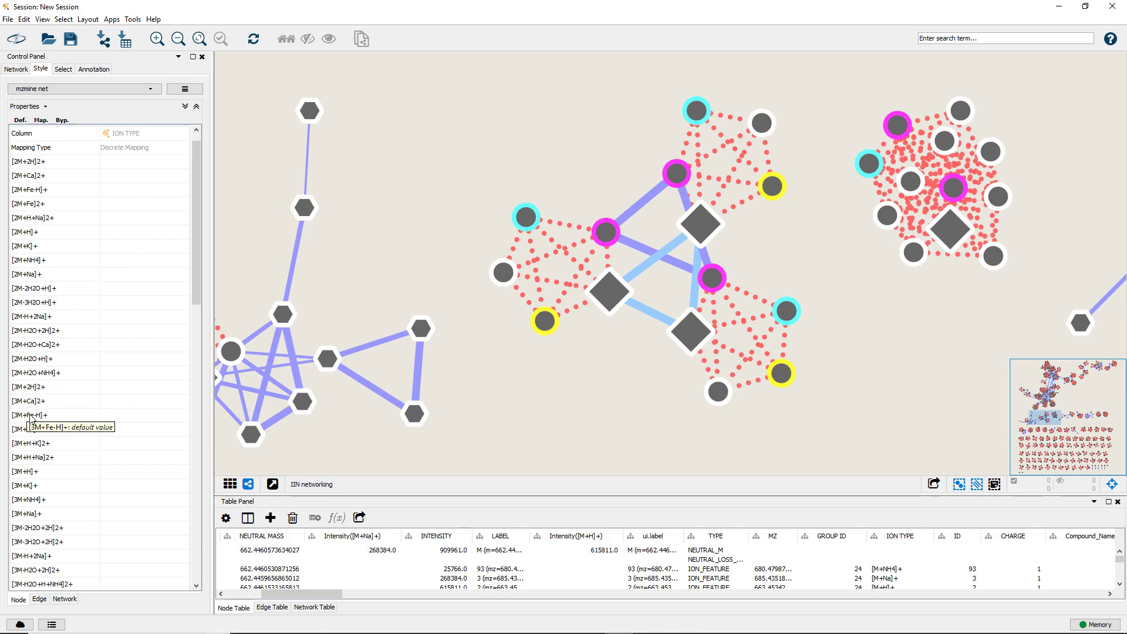
pyautogui.scroll(-10, 31, 411)
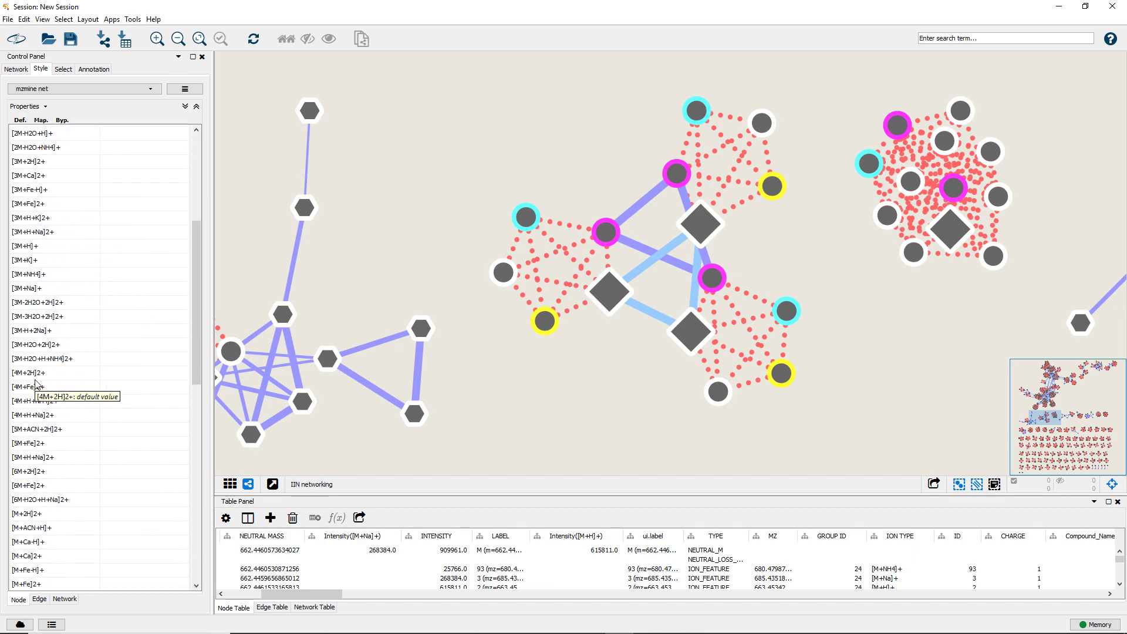
pyautogui.scroll(-12, 35, 382)
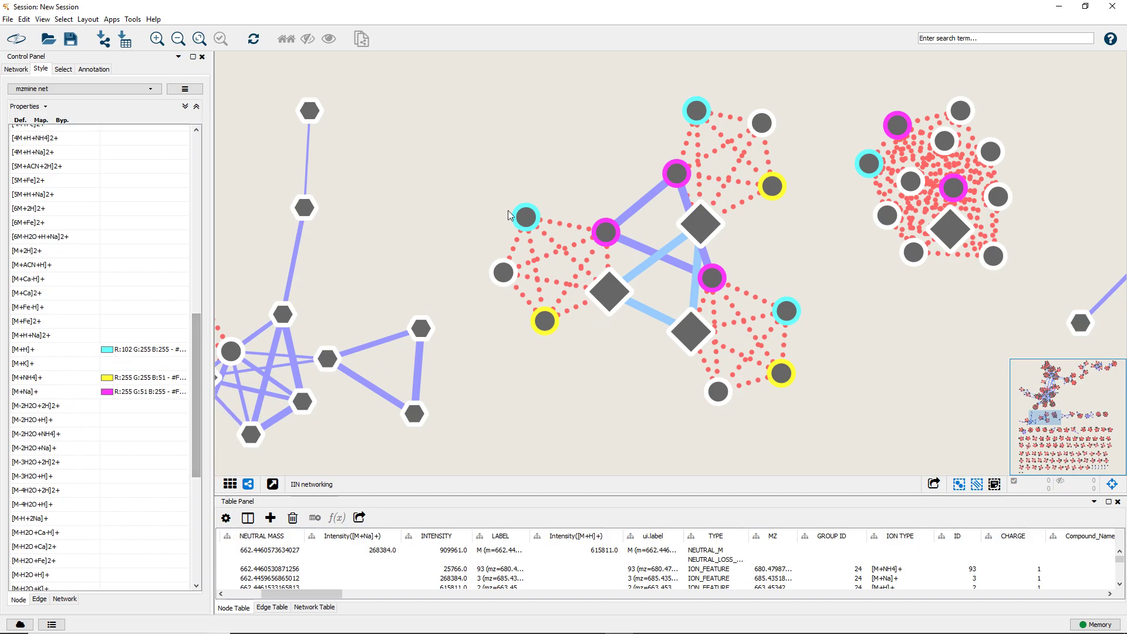
# Examine the bordered ion nodes across the bile acid cluster, the three-molecule network and the smaller networks below it
pyautogui.scroll(-5, 555, 360)
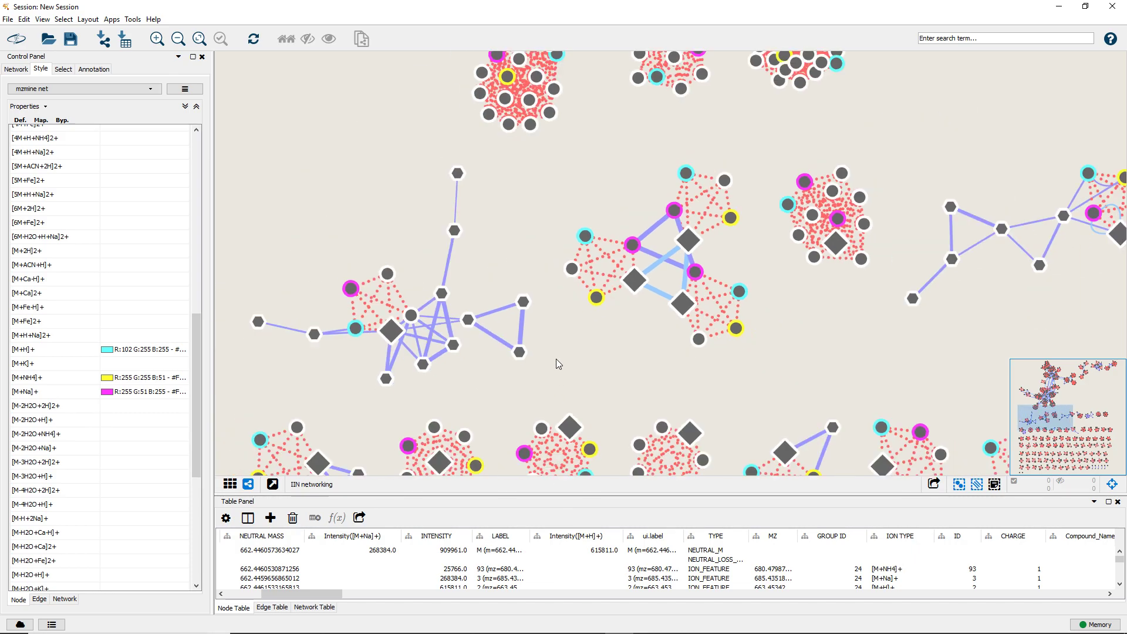
pyautogui.scroll(5, 711, 381)
pyautogui.hscroll(2, 710, 381)
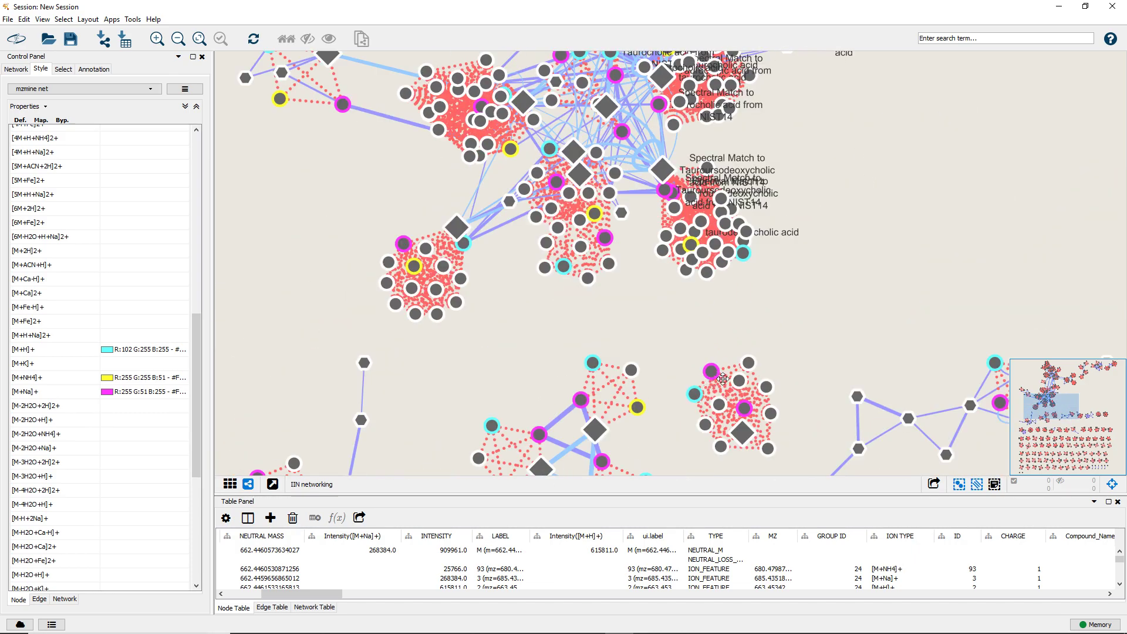
pyautogui.scroll(-3, 604, 177)
pyautogui.hscroll(2, 605, 177)
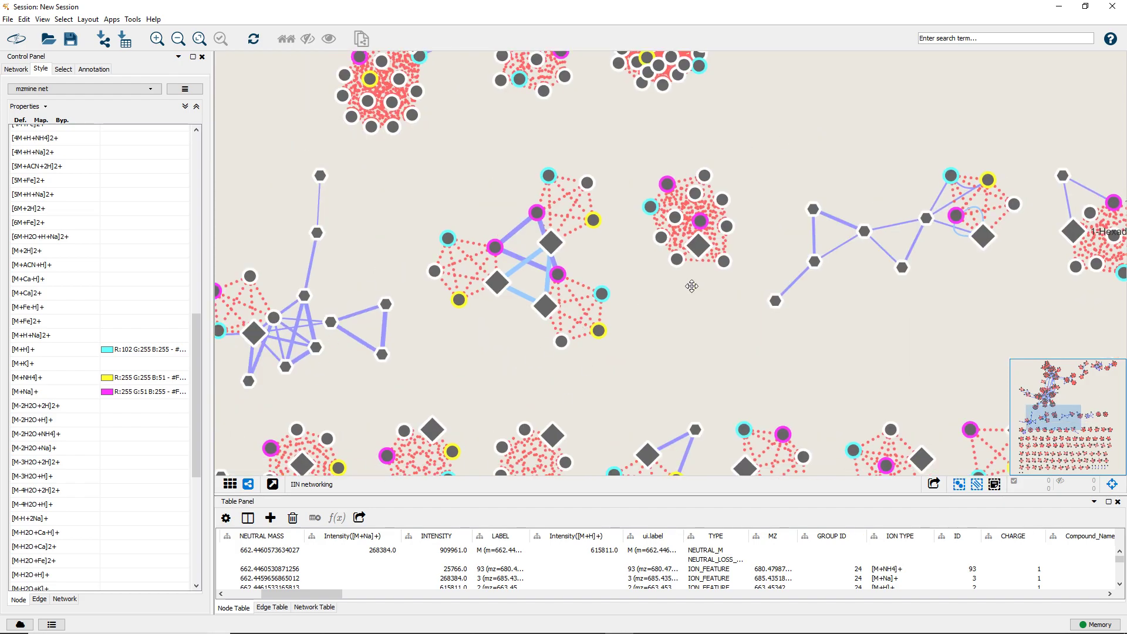
pyautogui.scroll(-4, 692, 284)
pyautogui.hscroll(-5, 692, 284)
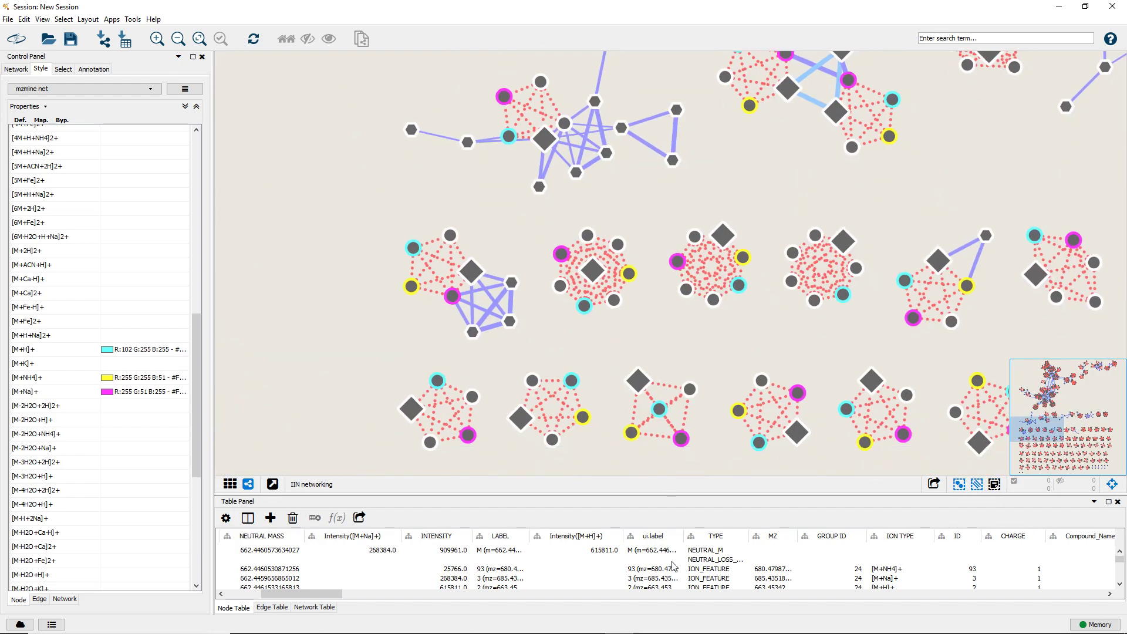
pyautogui.moveTo(749, 239); pyautogui.dragTo(643, 452)
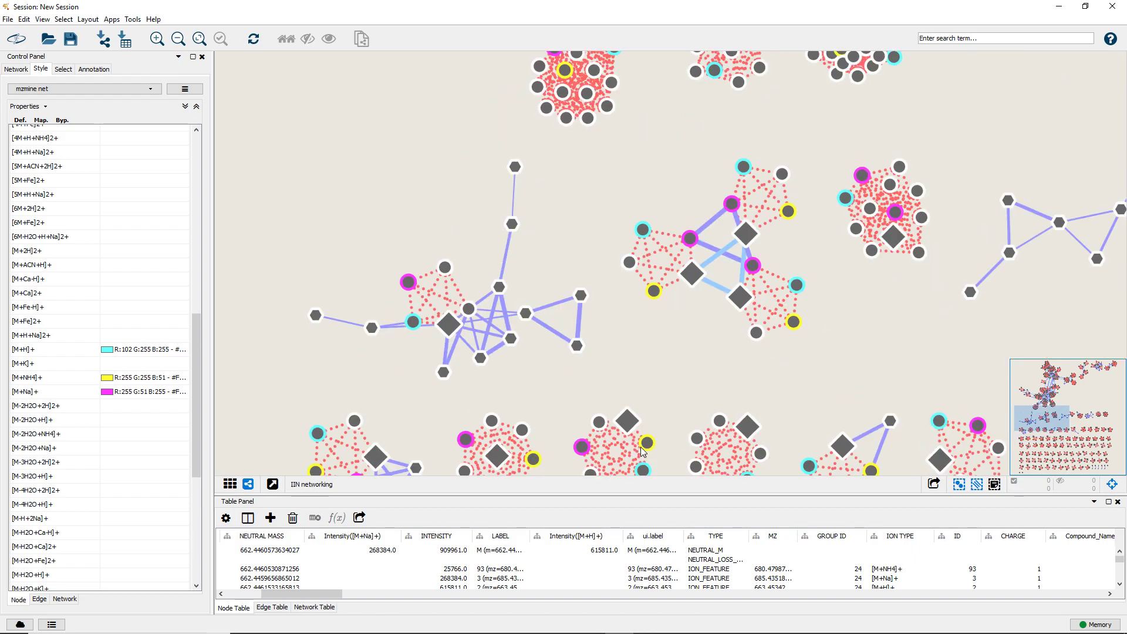
pyautogui.scroll(1, 643, 452)
pyautogui.hscroll(1, 643, 452)
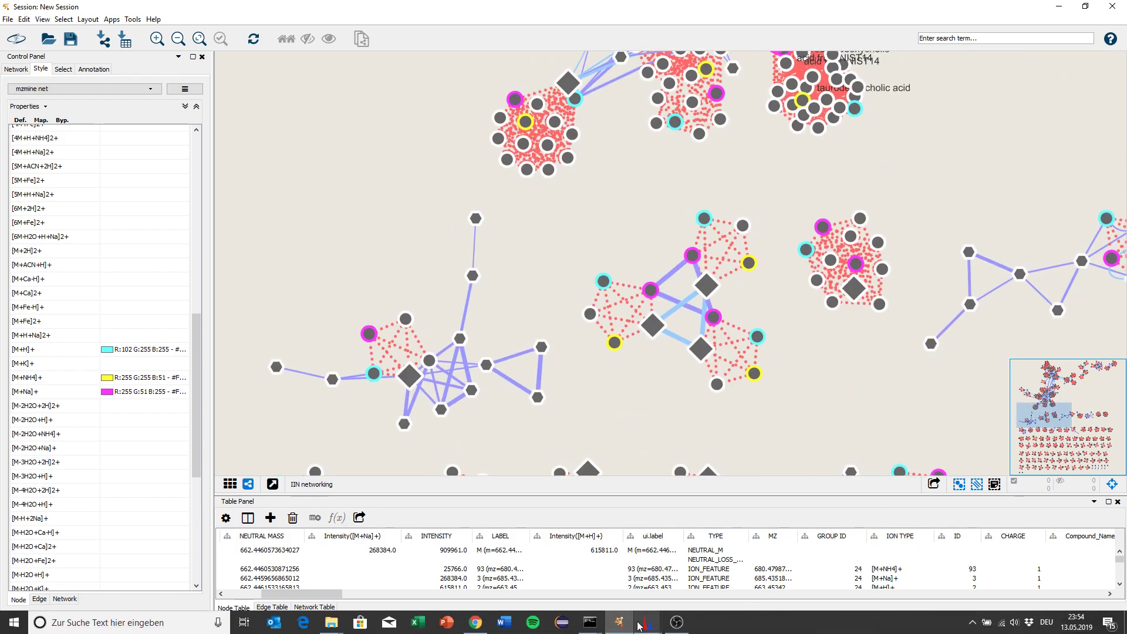
# Switch to the MZmine Annotation networks window and close it
pyautogui.moveTo(646, 621)
pyautogui.click(724, 578)
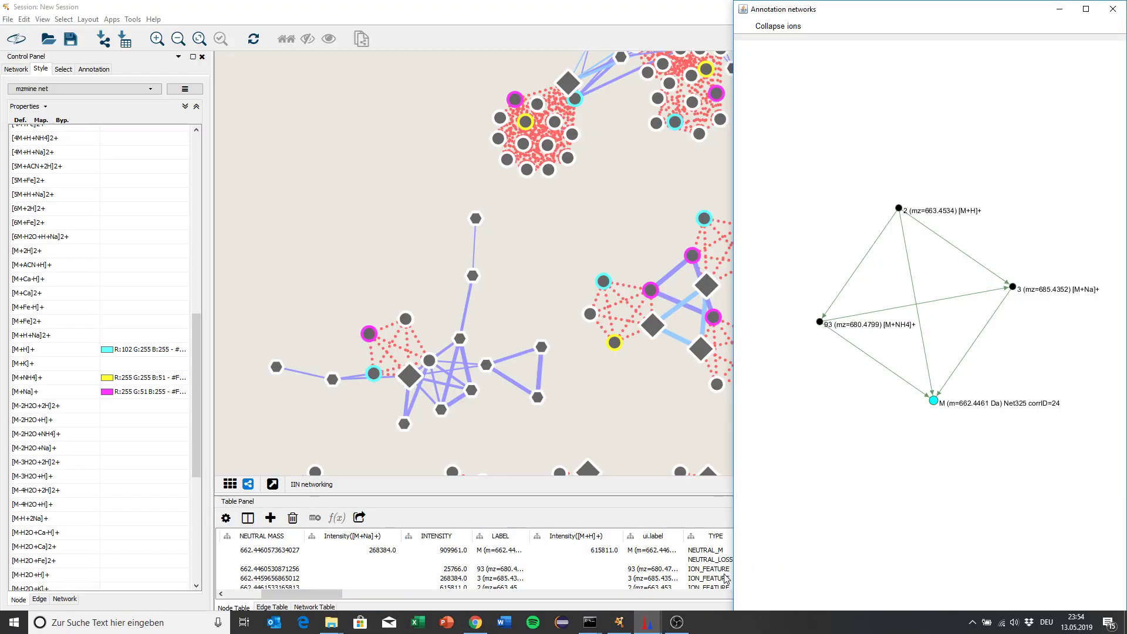
pyautogui.click(1112, 9)
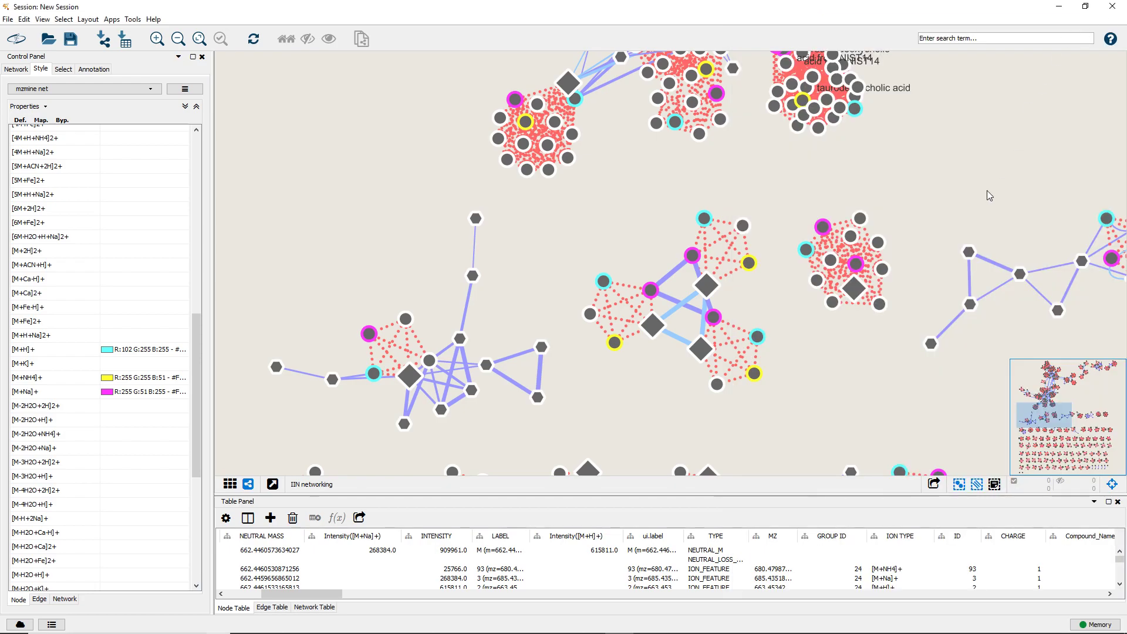